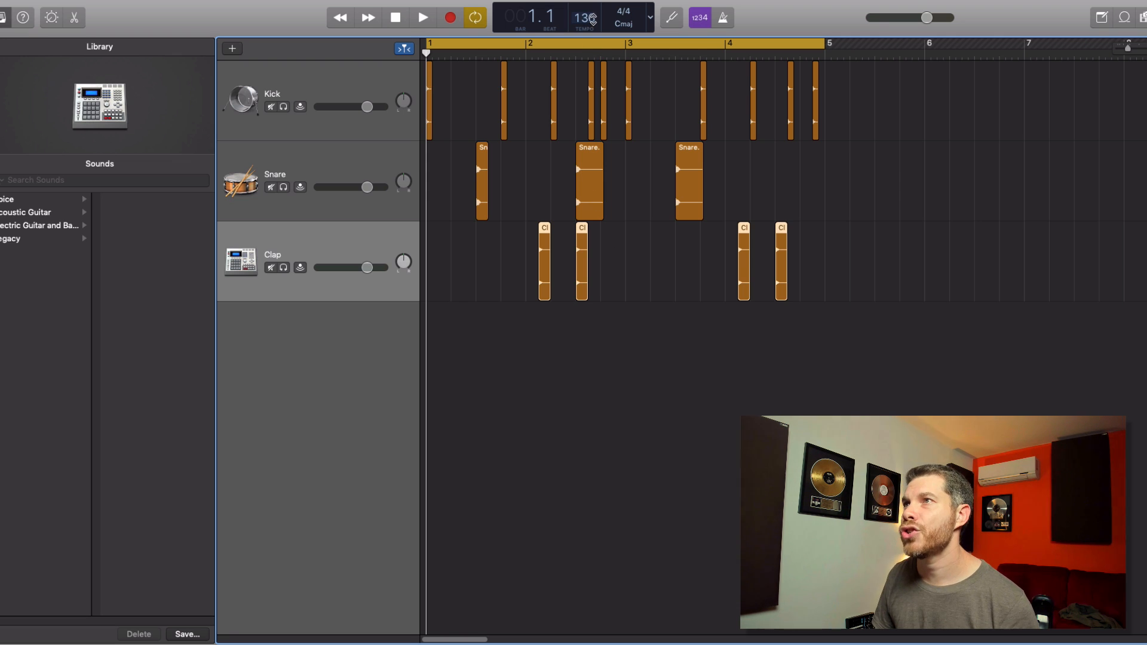
drag(596, 23, 591, 19)
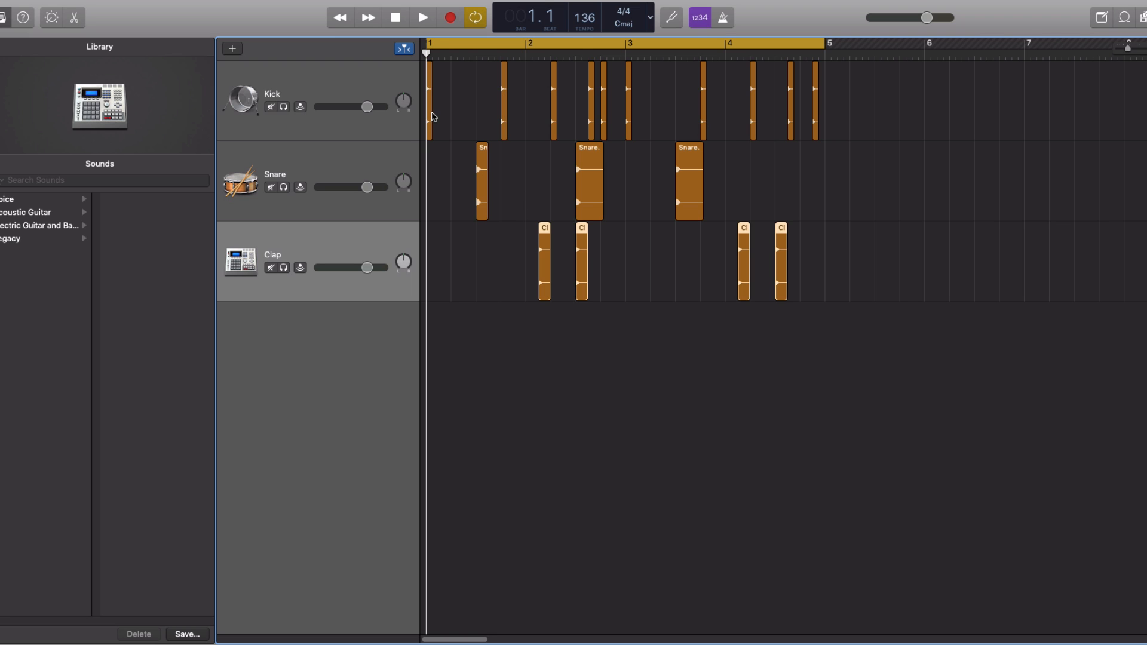
click(584, 422)
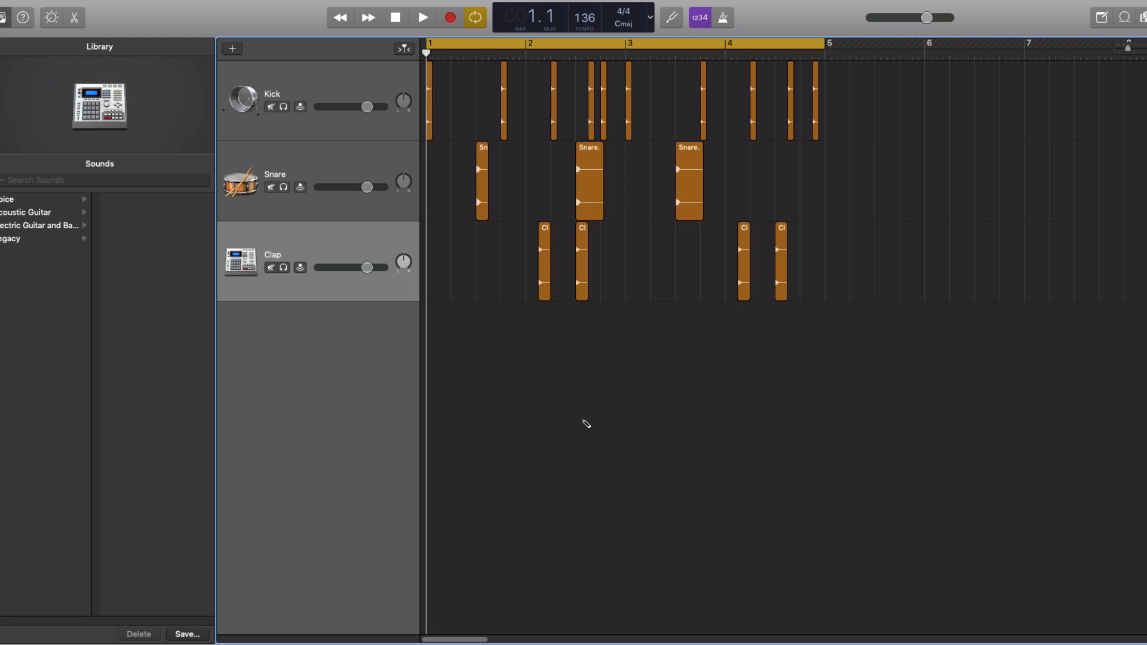
Switch to Finder and select Hats.wav in the sample pack's 08 Kodak Green 154 BPM Emin folder
key(super+Tab)
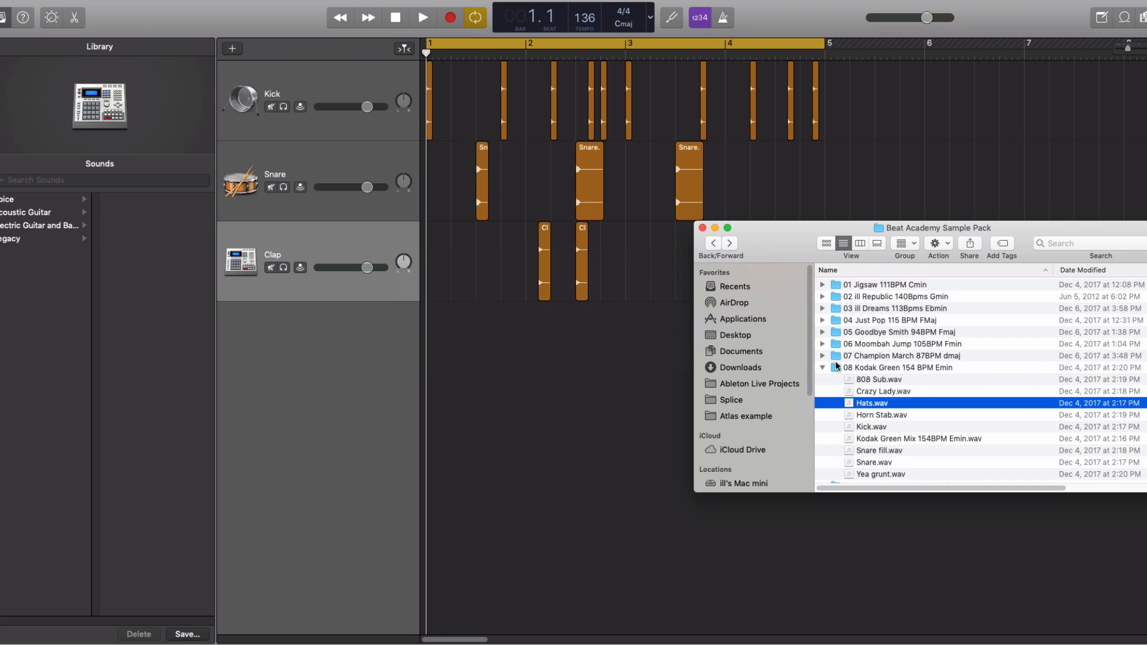
click(823, 367)
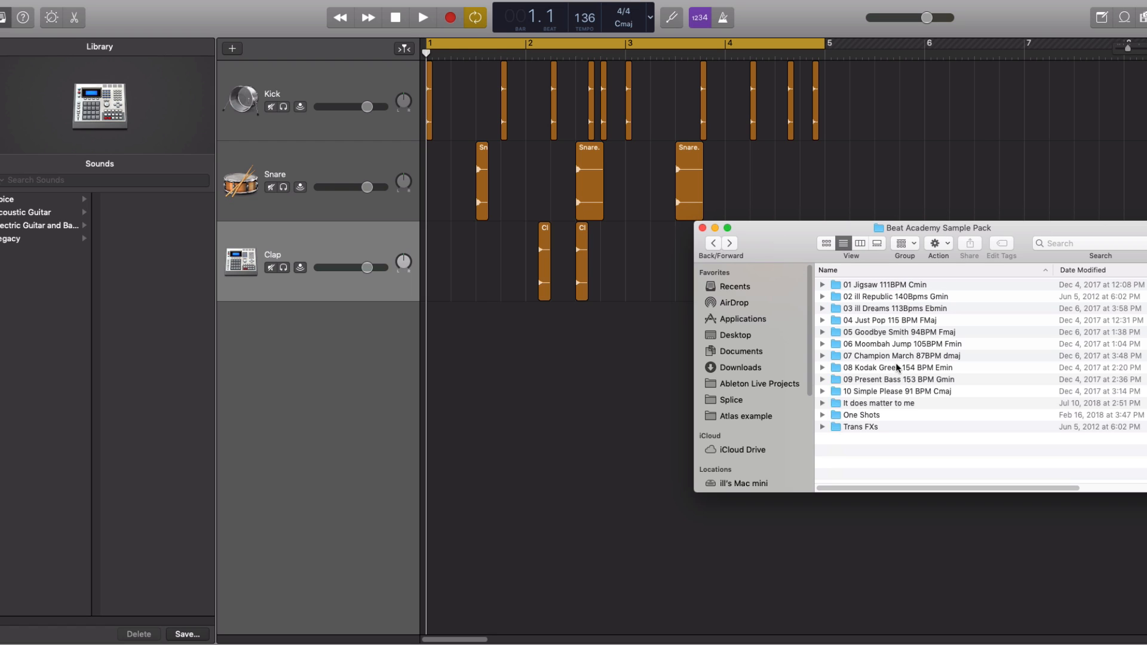
click(822, 286)
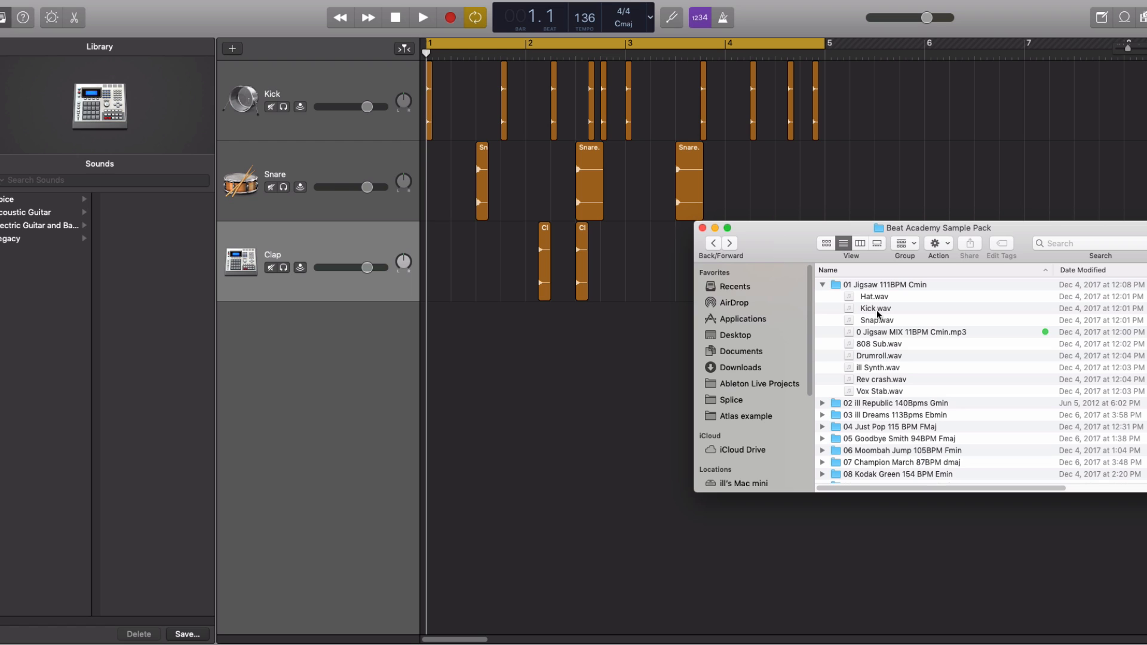
click(823, 285)
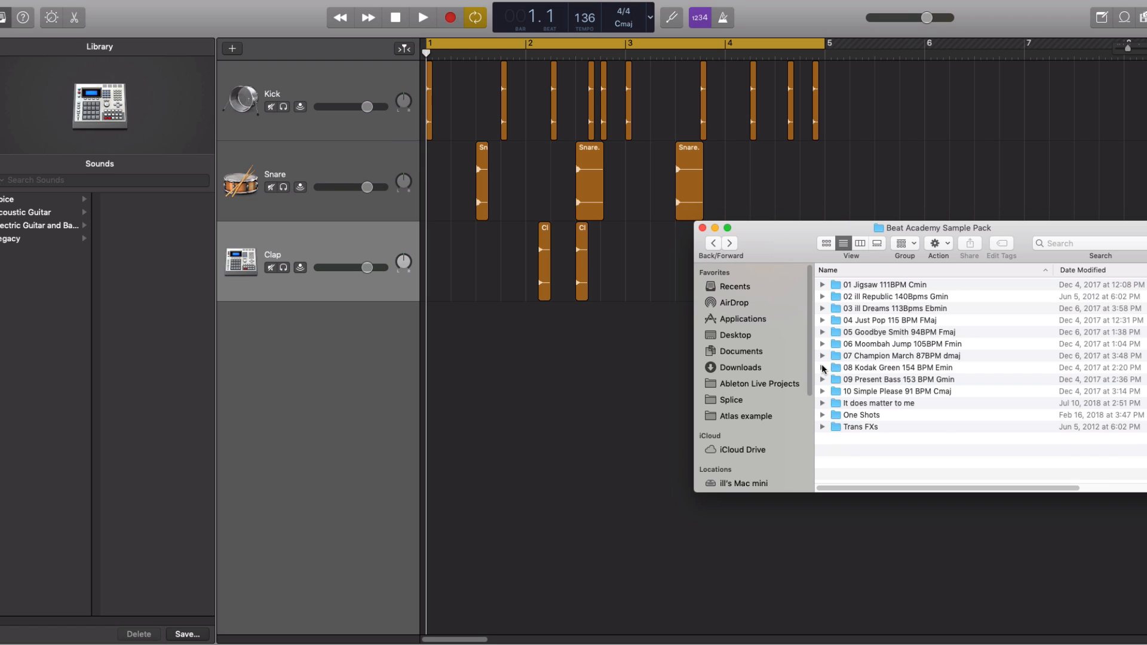
click(822, 368)
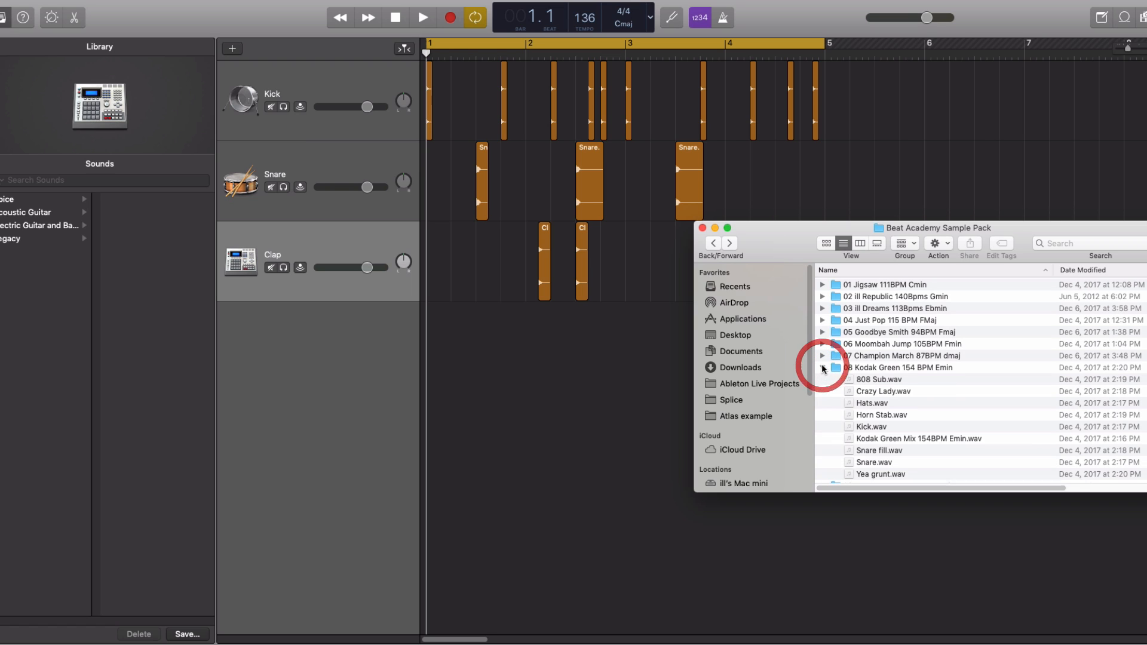
click(872, 405)
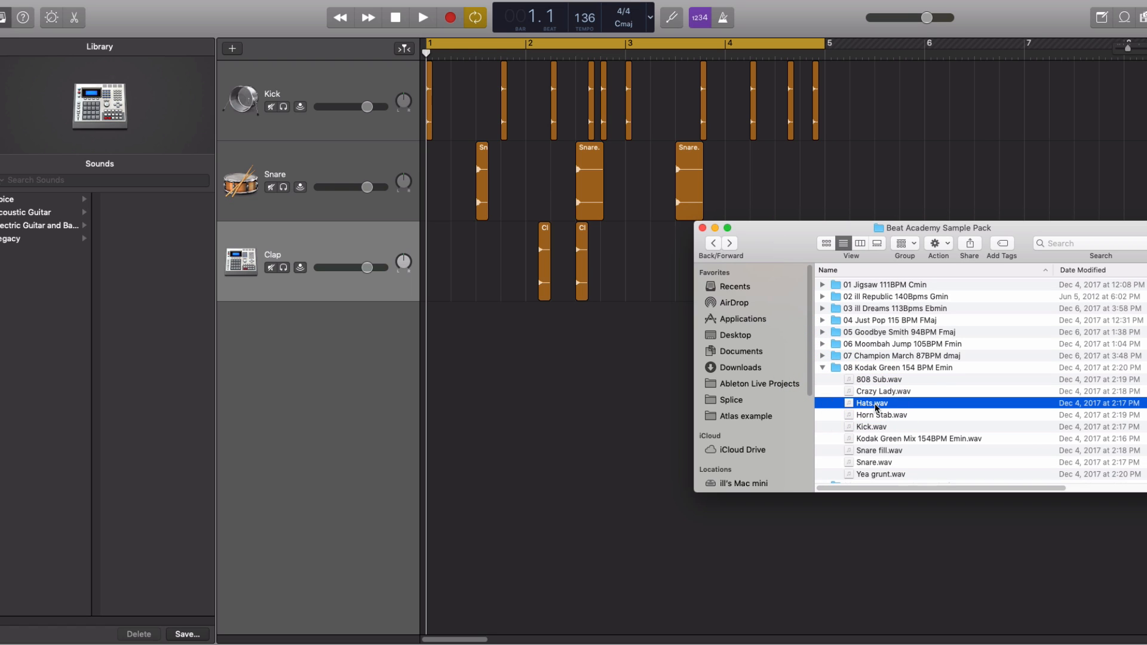
Import Hats.wav as a new track below Clap and move its region to start at bar 1
drag(877, 406, 490, 399)
click(537, 335)
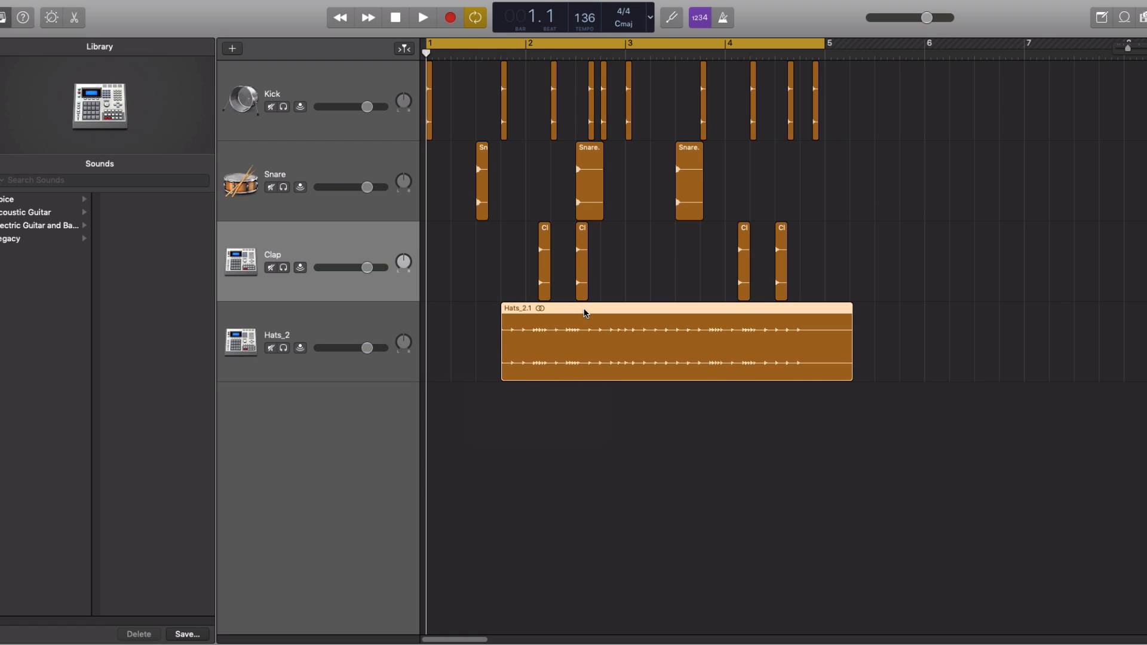
click(373, 316)
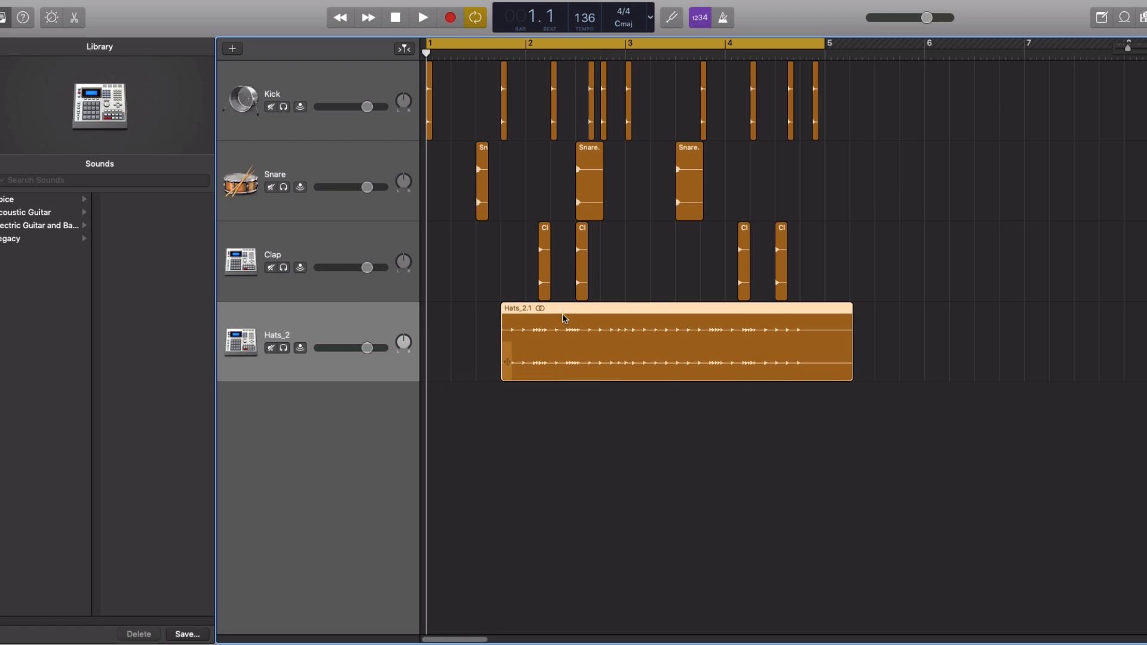
drag(565, 315, 490, 318)
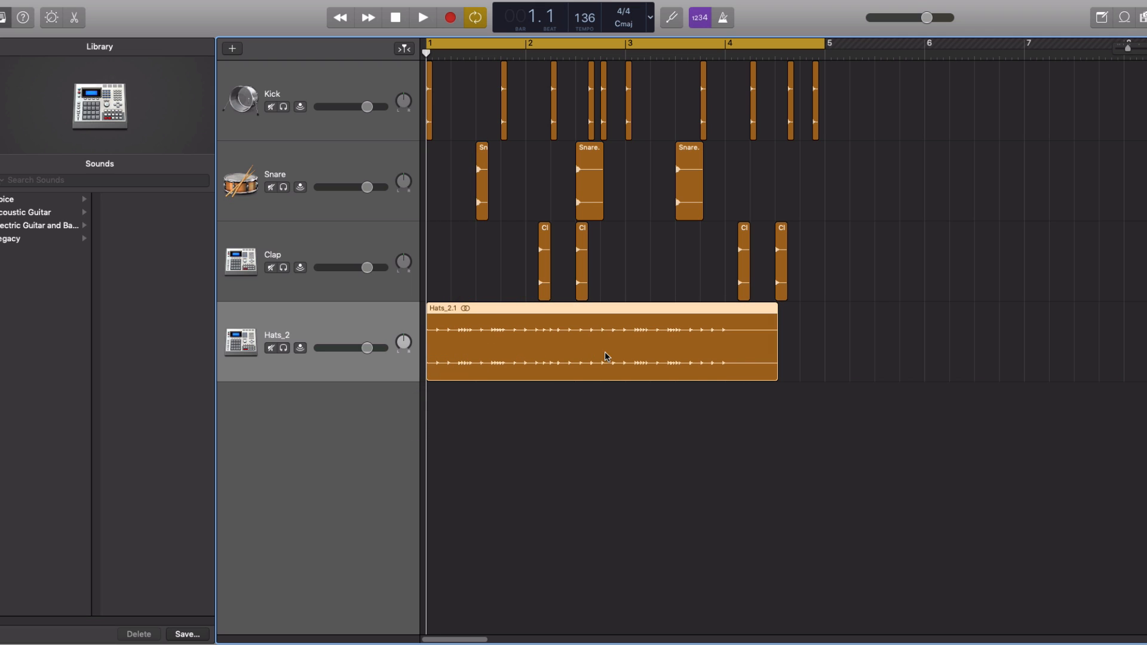
Solo the Hats_2 track and play it back briefly to listen to the hat pattern
click(283, 349)
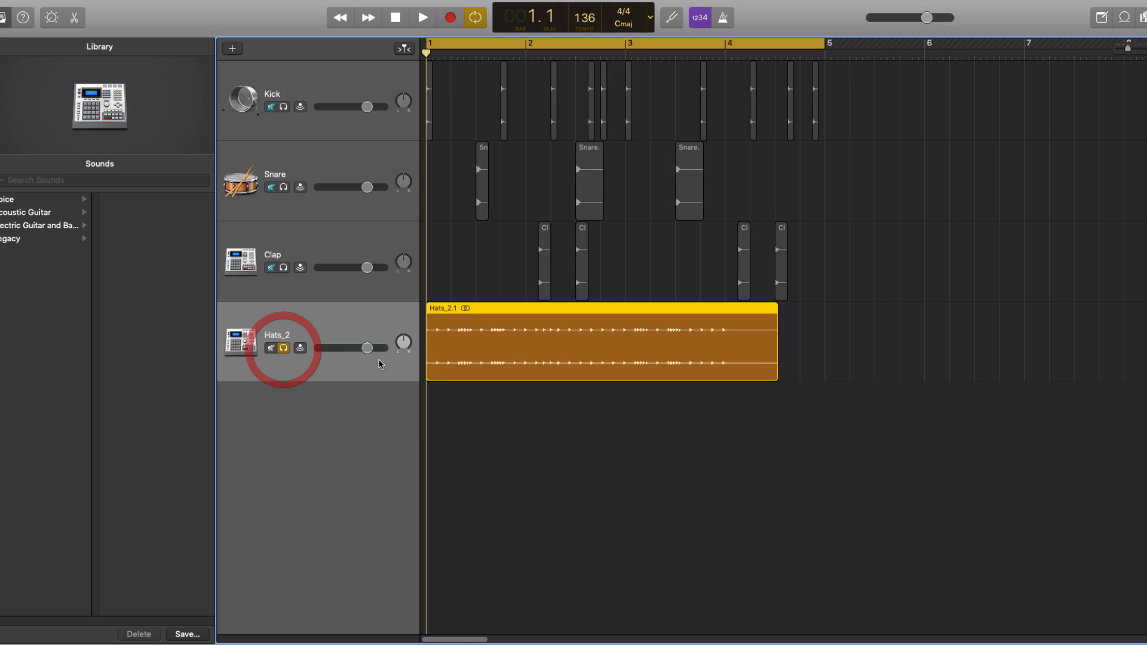
key(space)
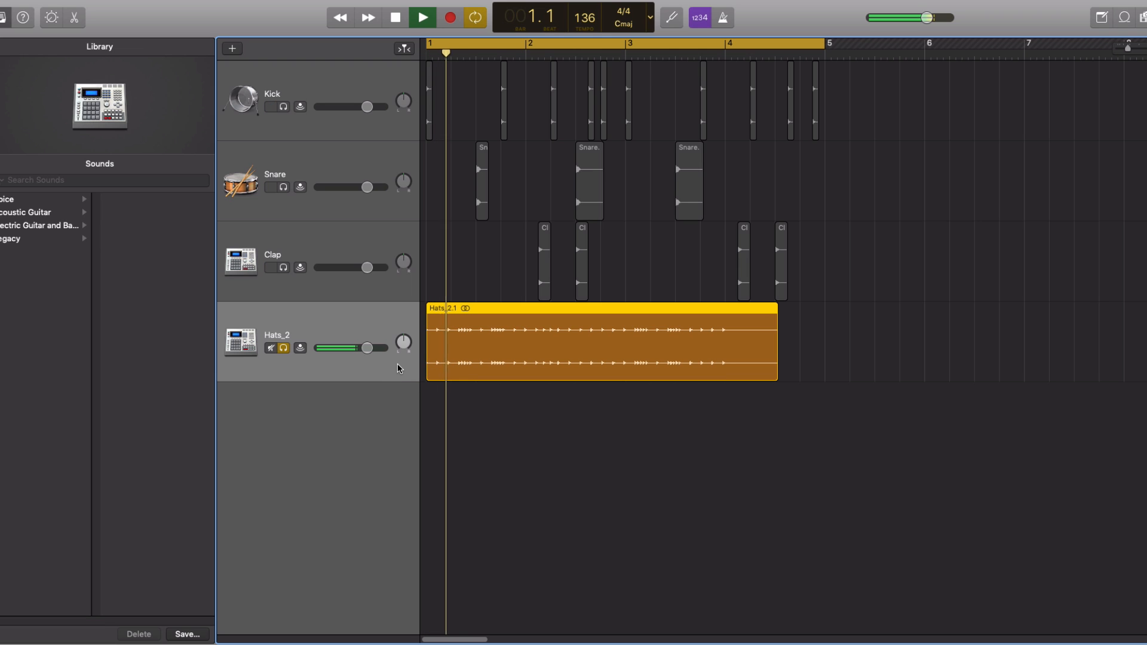
key(space)
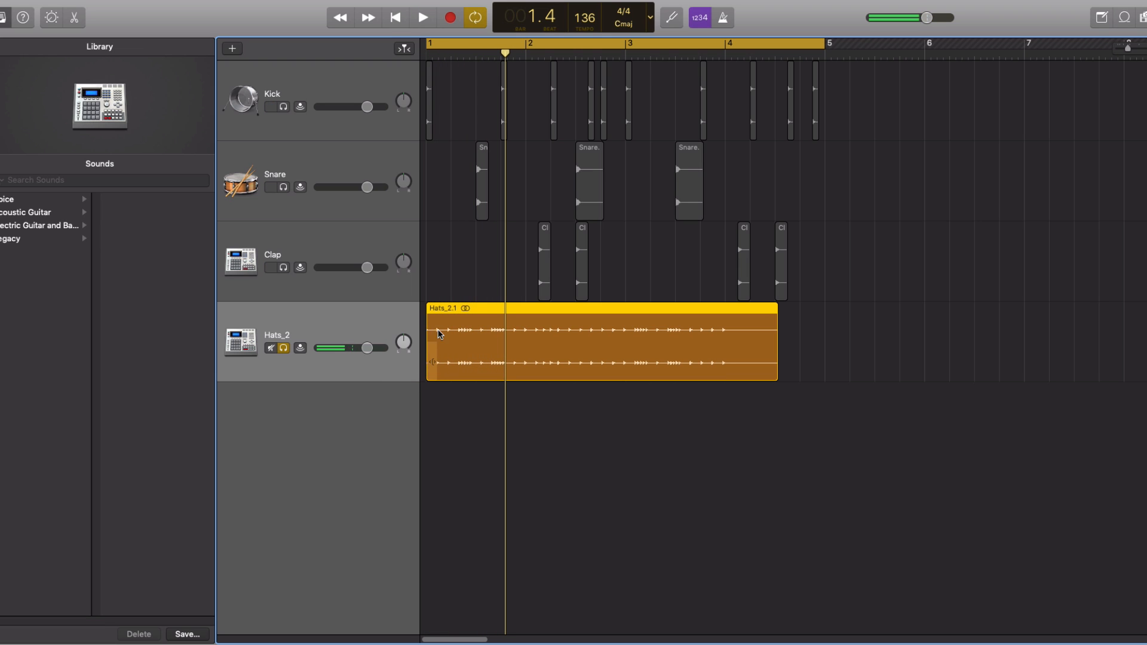
In the audio editor, trim the hats region's start to its second hit and split it just before the third hit
double_click(460, 340)
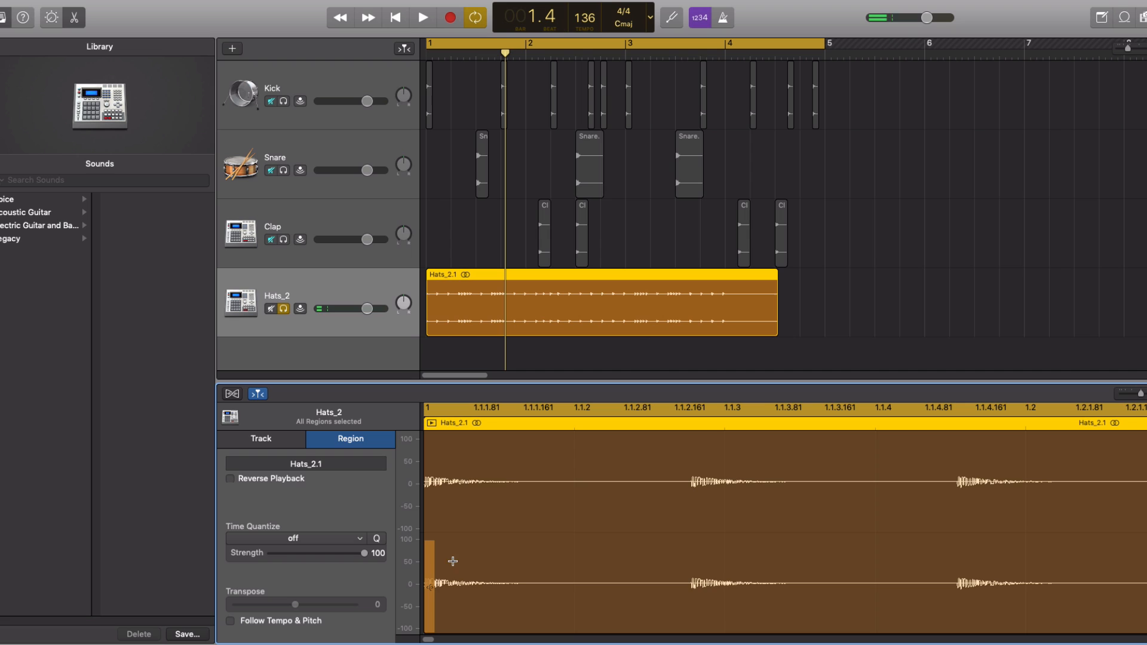
drag(431, 590, 695, 623)
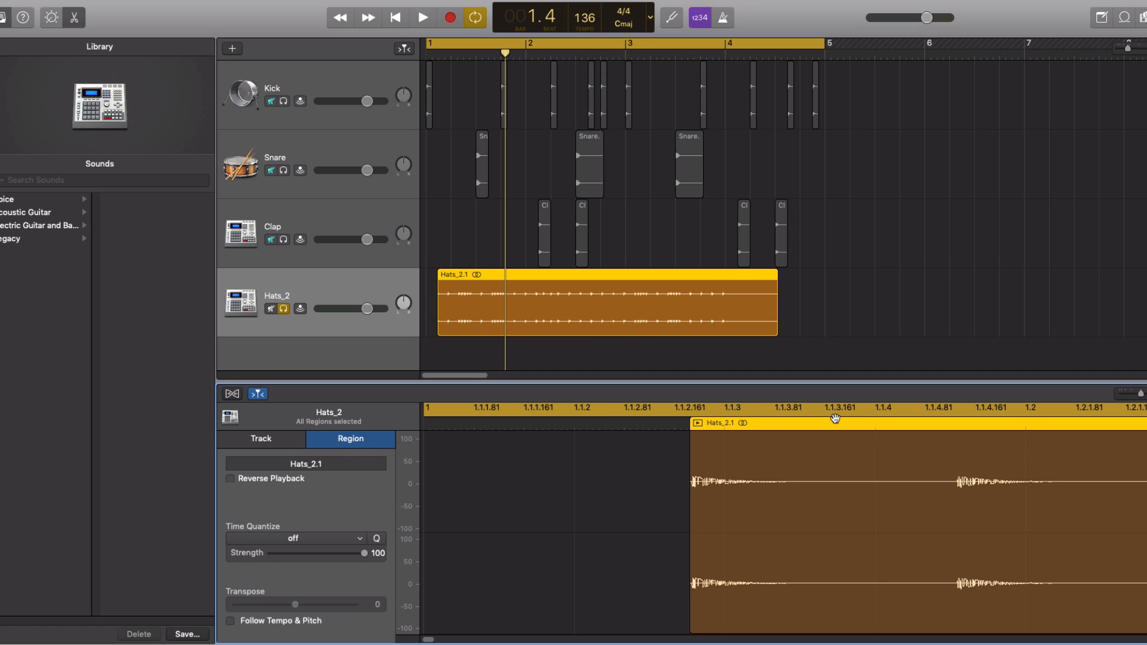
click(818, 424)
drag(814, 426, 941, 438)
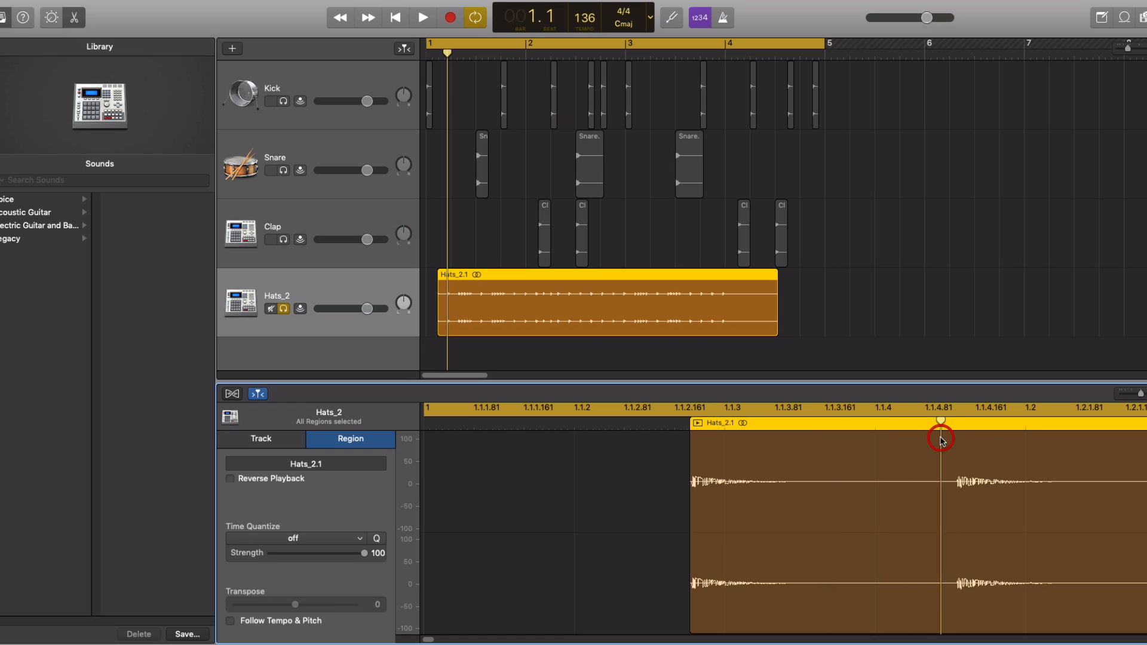
key(super+t)
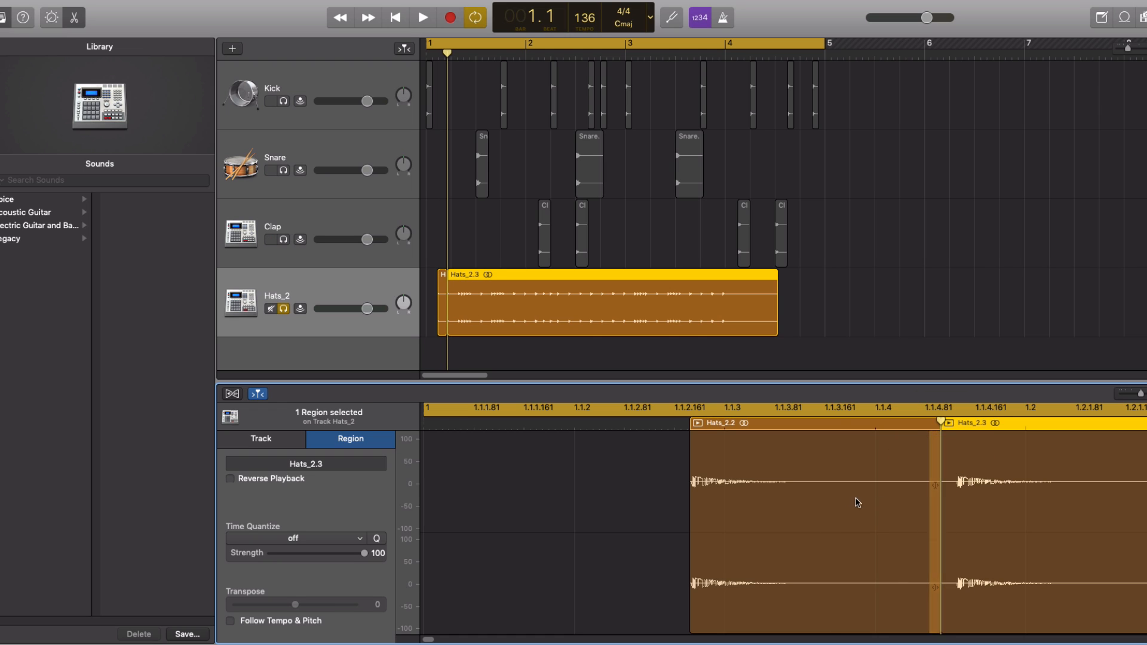
Delete the long hats region after the split, keeping only the single hat hit
click(835, 426)
click(1047, 425)
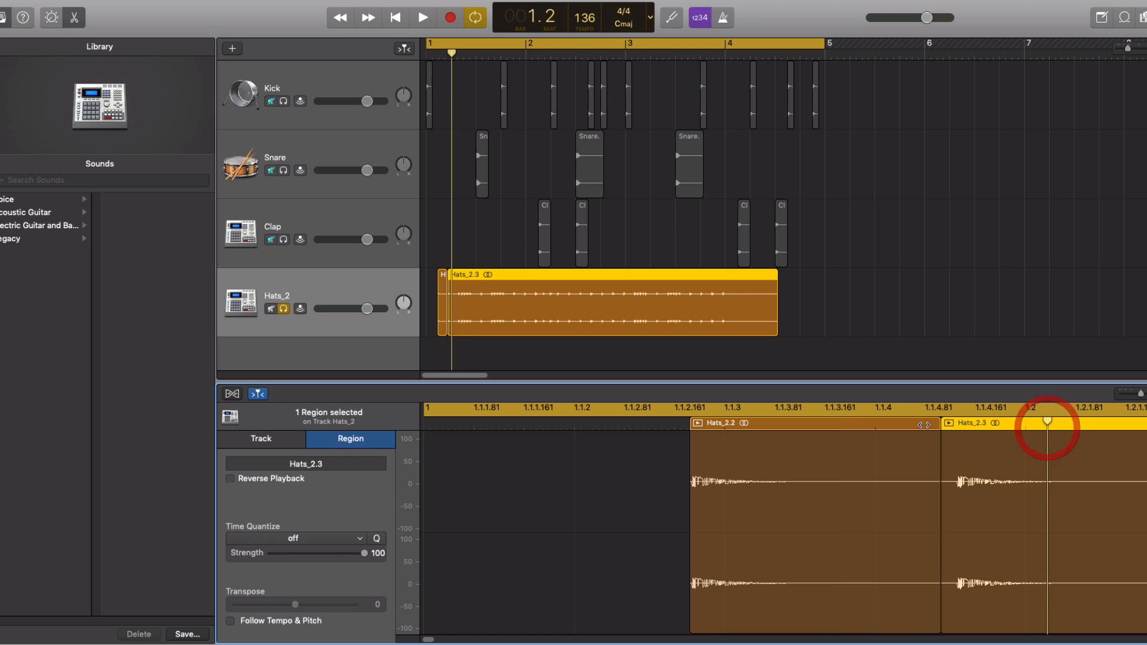
click(896, 426)
click(661, 278)
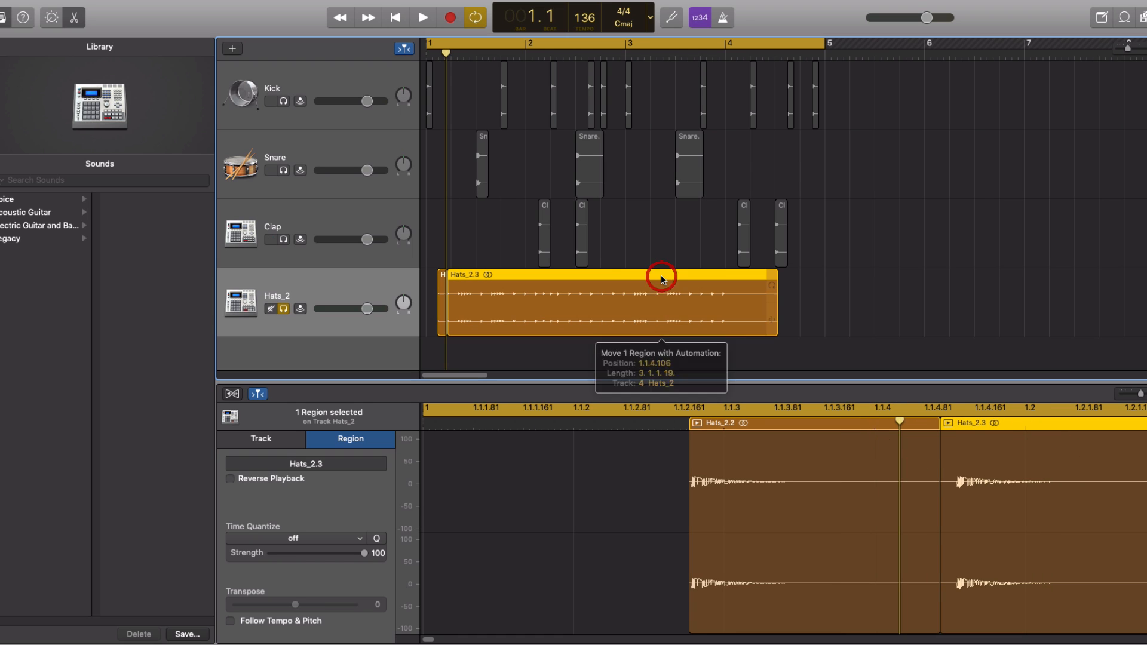
key(Delete)
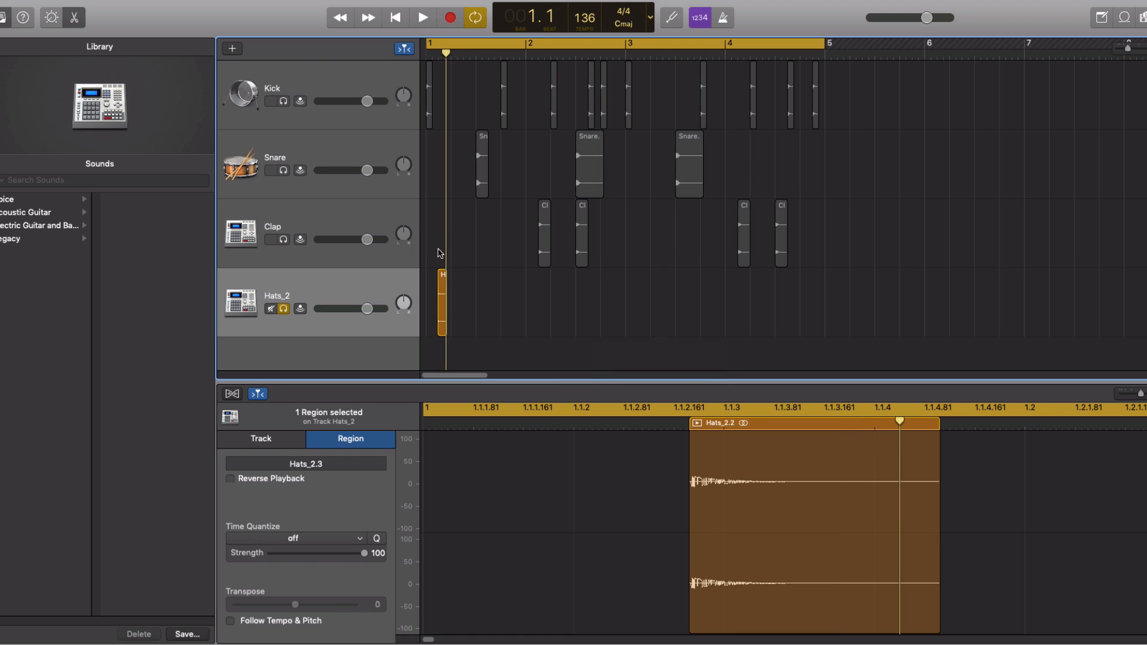
Turn off solo on the Hats_2 track
key(super+Right)
key(super+Right)
key(super+Right)
key(super+Right)
key(super+Right)
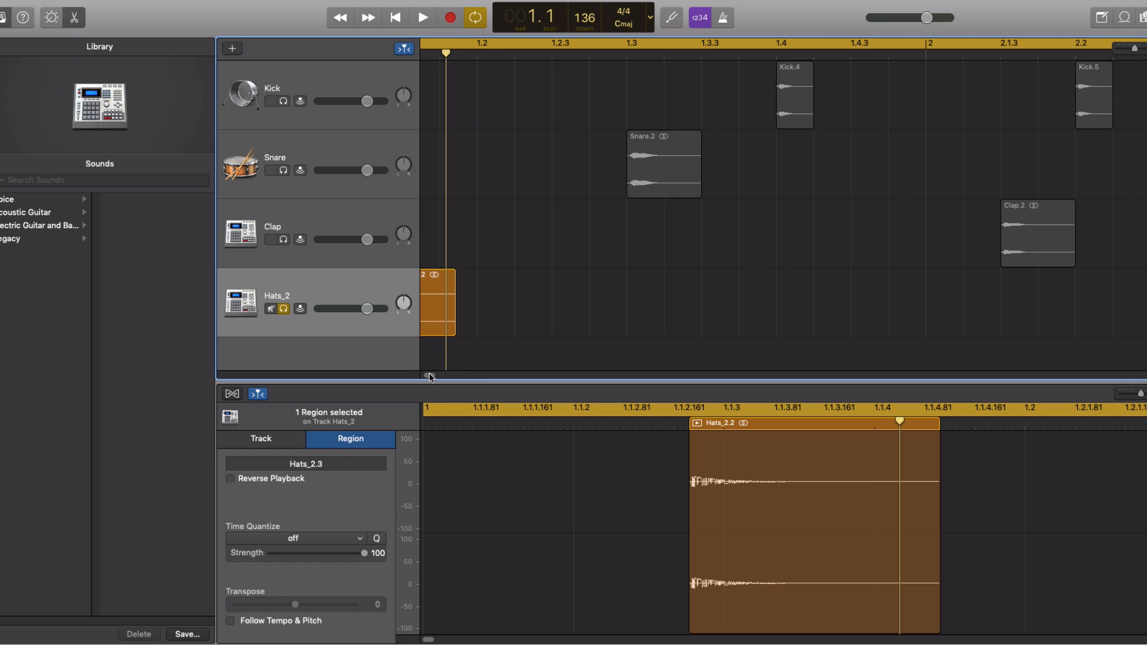
drag(429, 375, 423, 375)
click(283, 309)
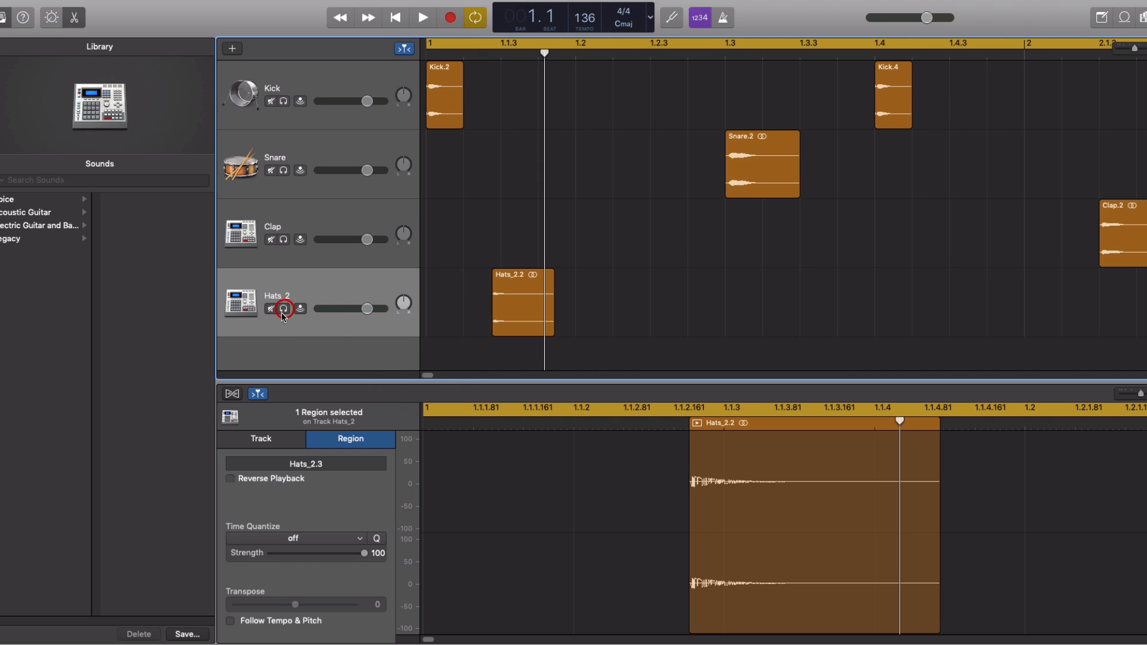
Move the single hat region to the start of bar 1 and play it with the beat
click(520, 274)
key(super+Left)
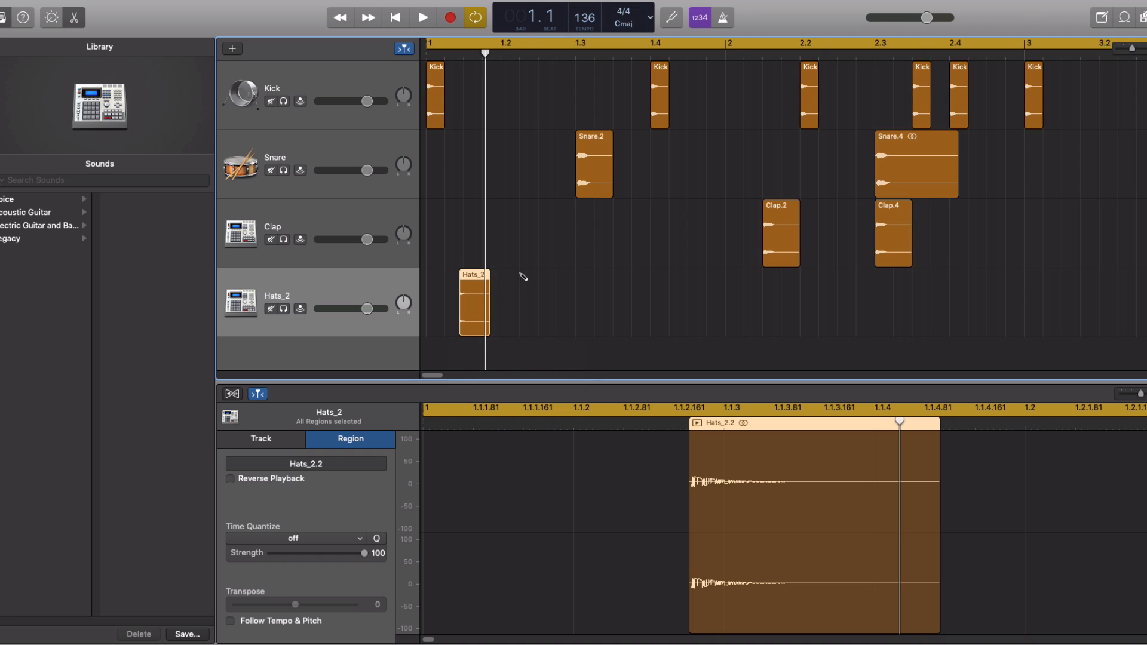
key(Return)
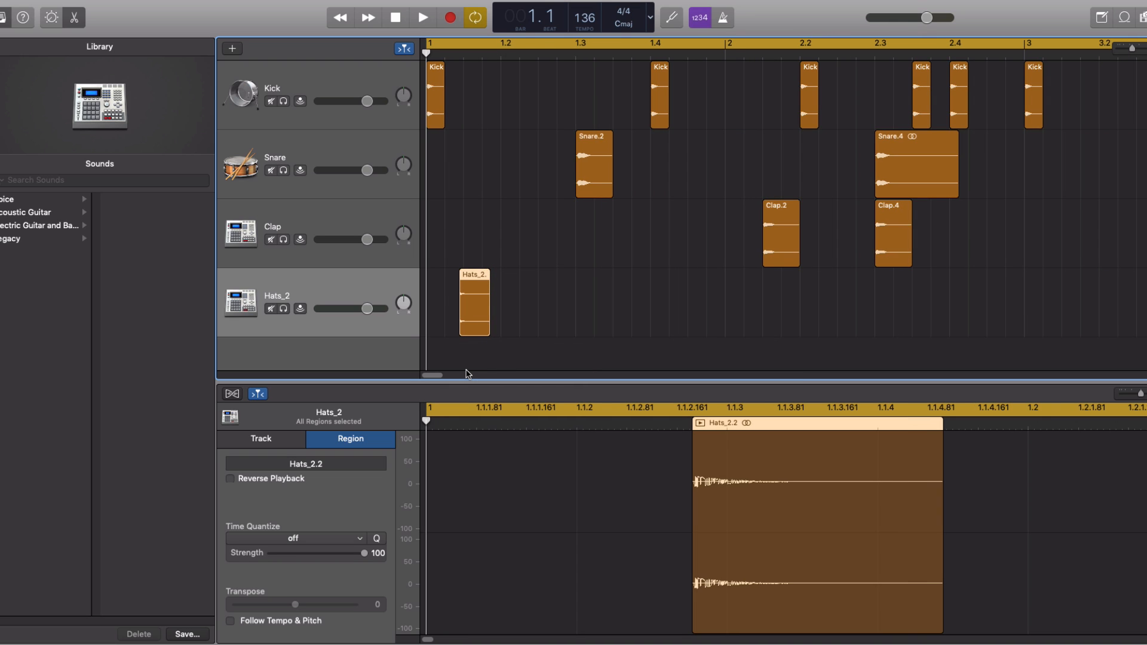
drag(468, 278, 434, 284)
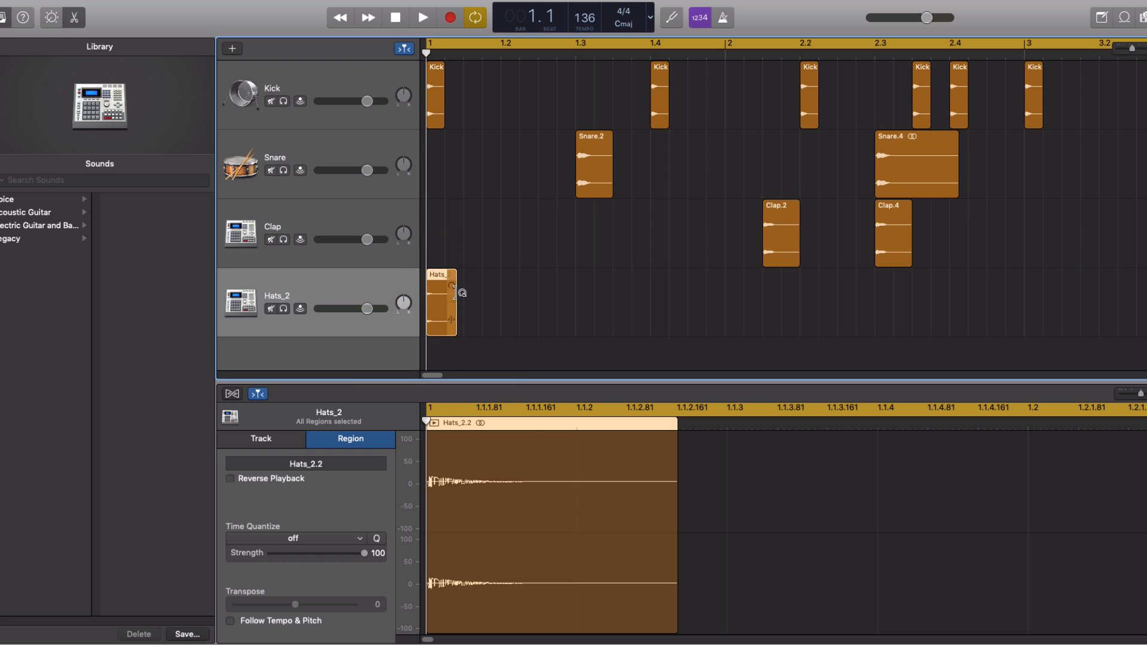
key(space)
key(space)
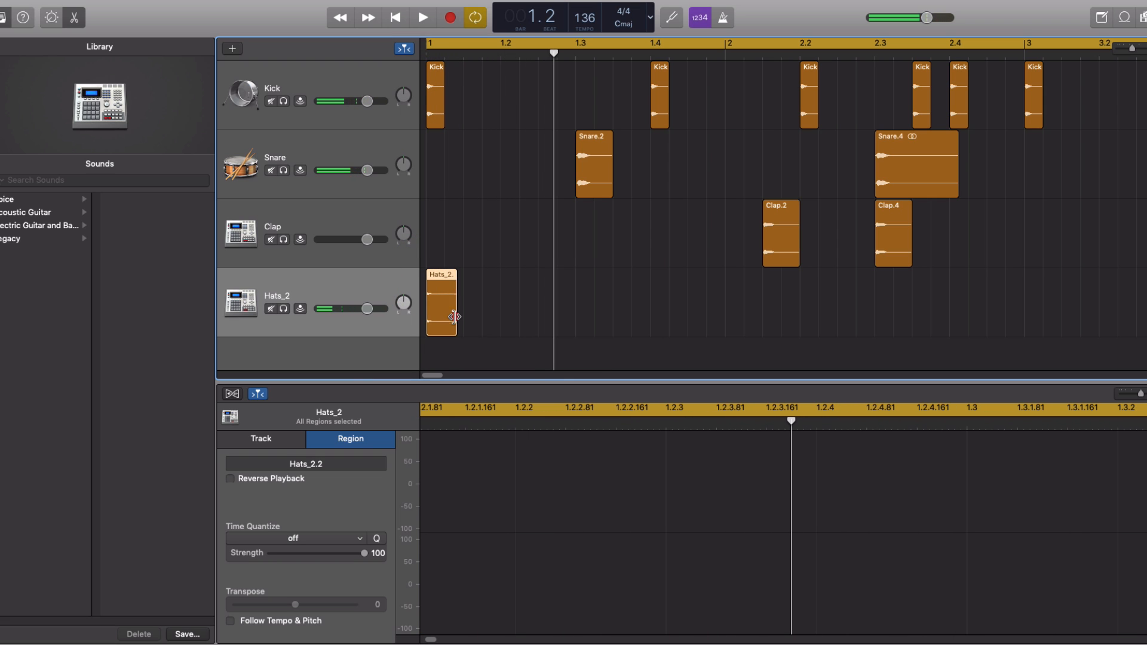
Shorten the hat region to a sixteenth note, matching the length of the kick above it, and play it back
drag(456, 320, 442, 320)
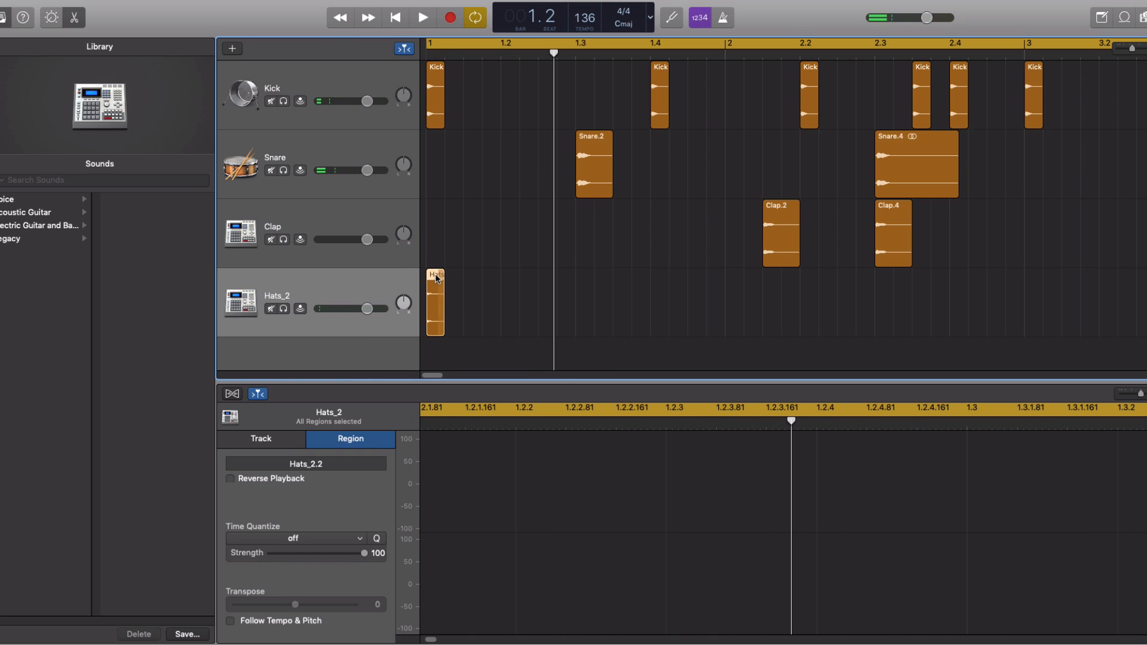
mouse_move(443, 318)
mouse_down()
mouse_move(482, 319)
mouse_move(442, 319)
mouse_up()
key(space)
key(space)
Copy the hat region an eighth note after the first one and play both hits
drag(435, 276, 473, 296)
key(space)
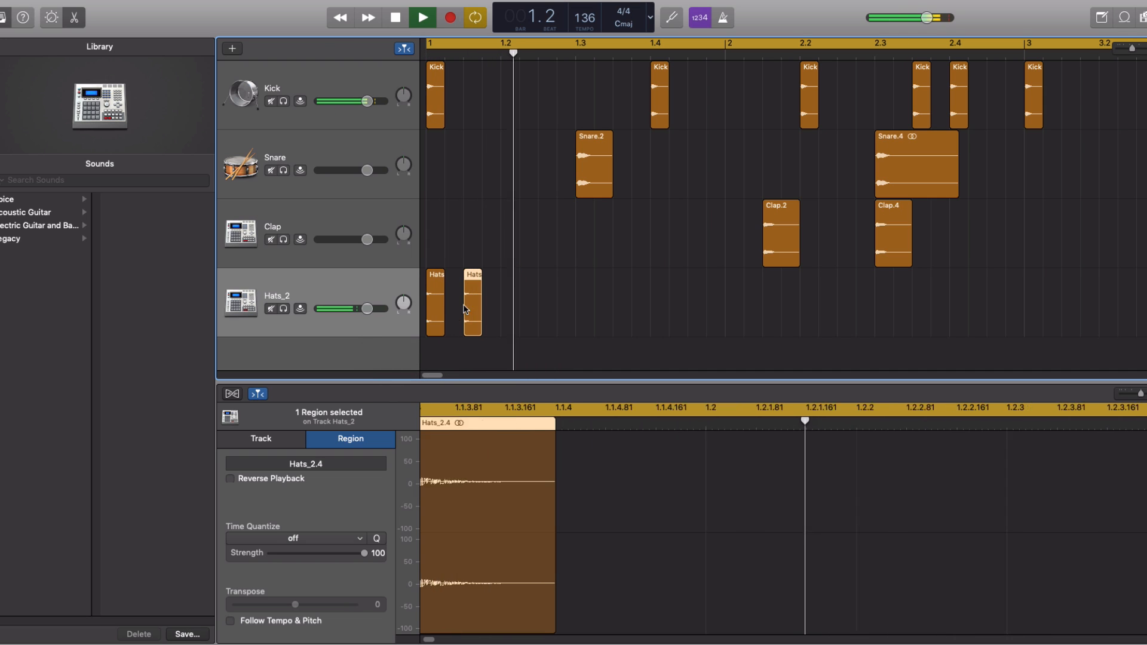
key(space)
Fill bar 1 with eighth-note copies of the hat and delete the two extra copies in bar 2
drag(473, 277, 623, 302)
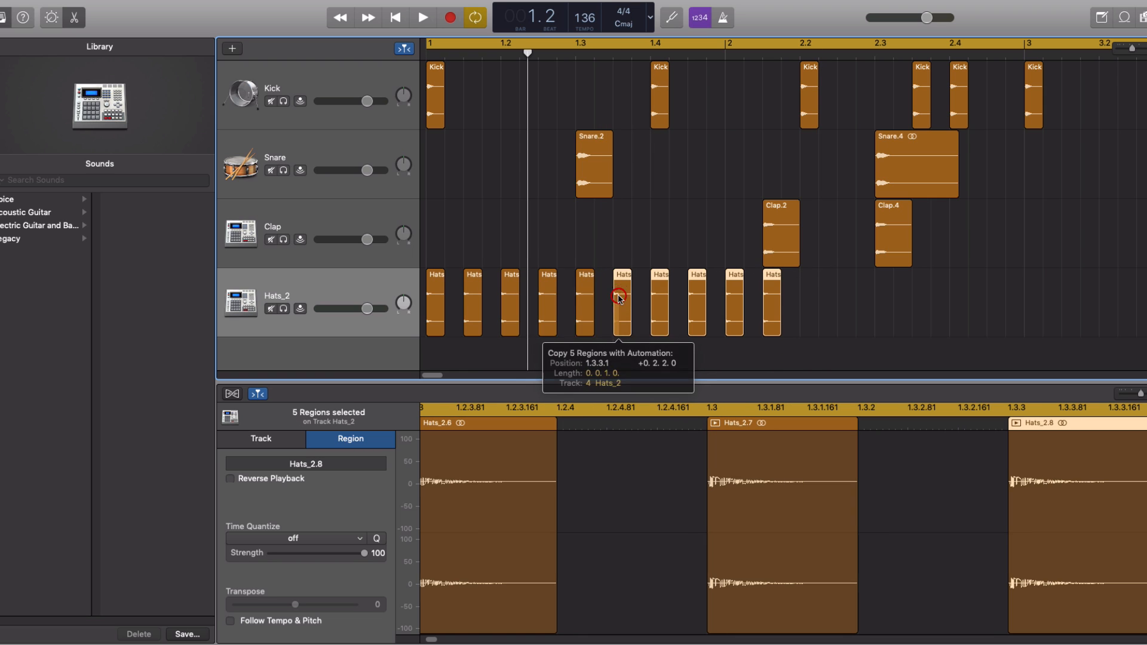
drag(807, 298, 733, 302)
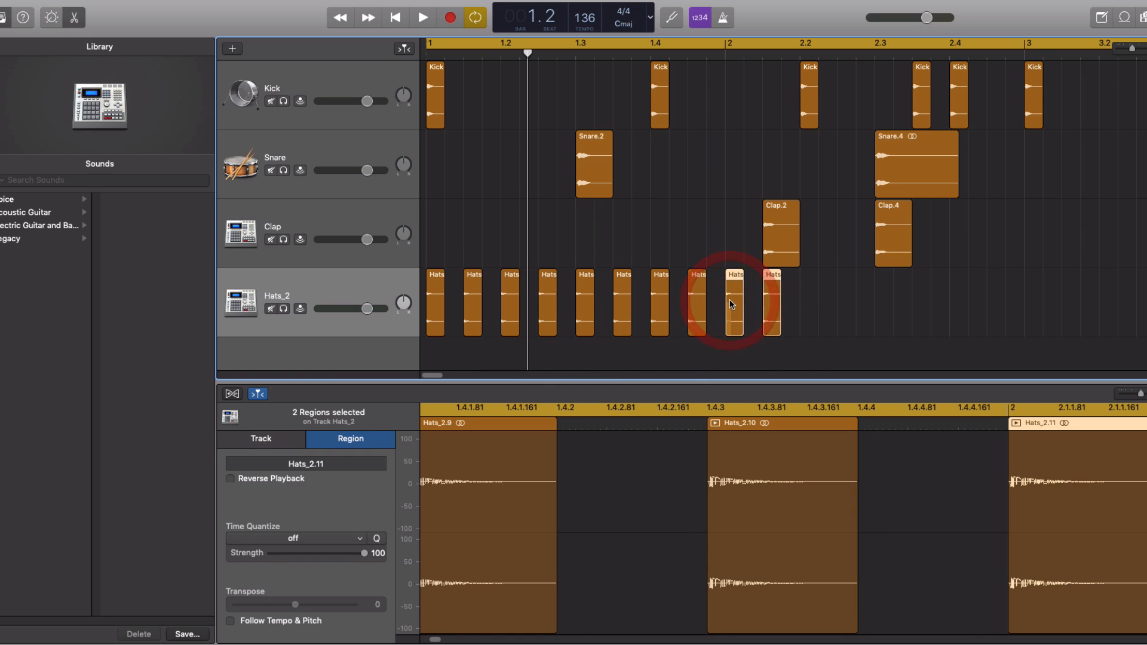
key(Delete)
key(space)
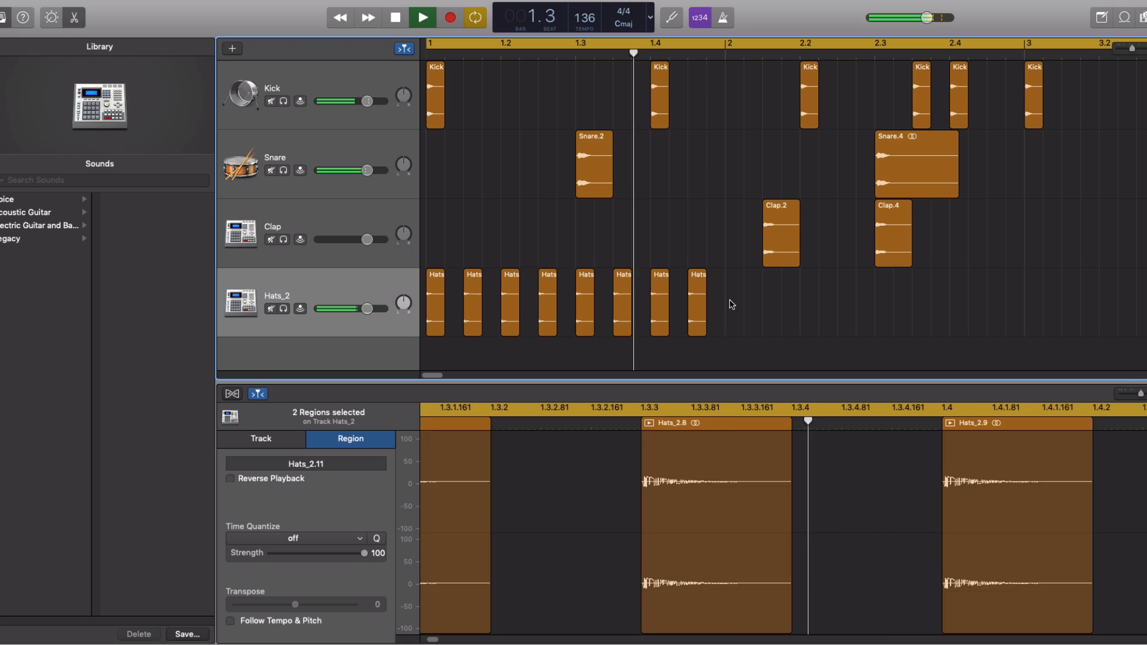
key(space)
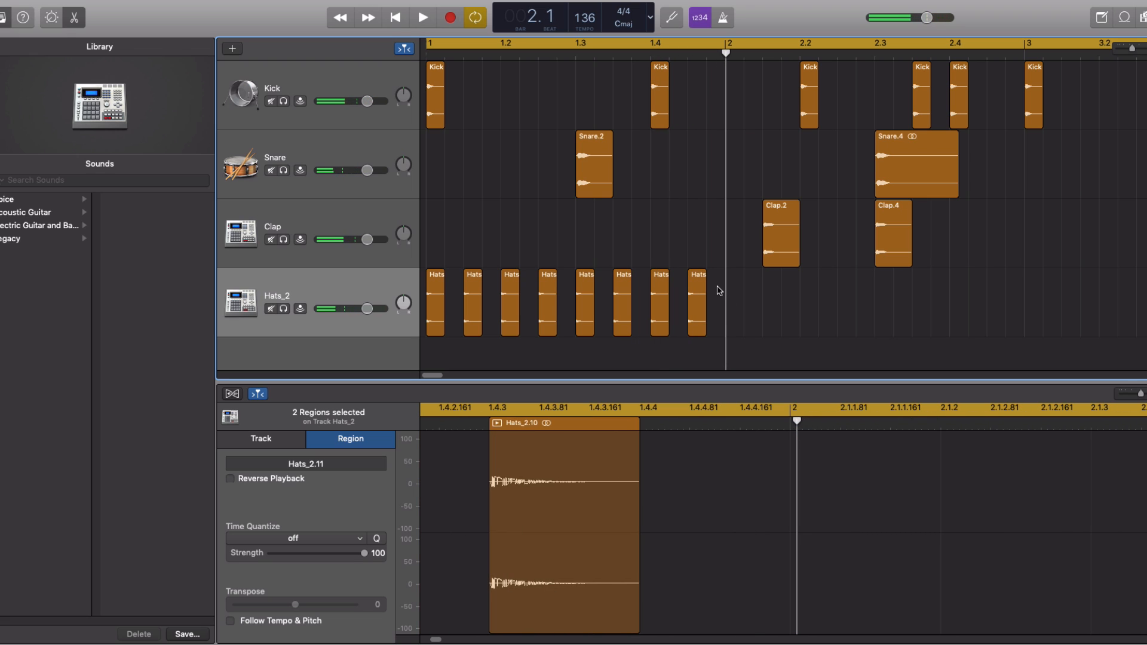
Copy the last hat to the start of bar 2 and join all nine hat regions into a new audio file
key(super+Left)
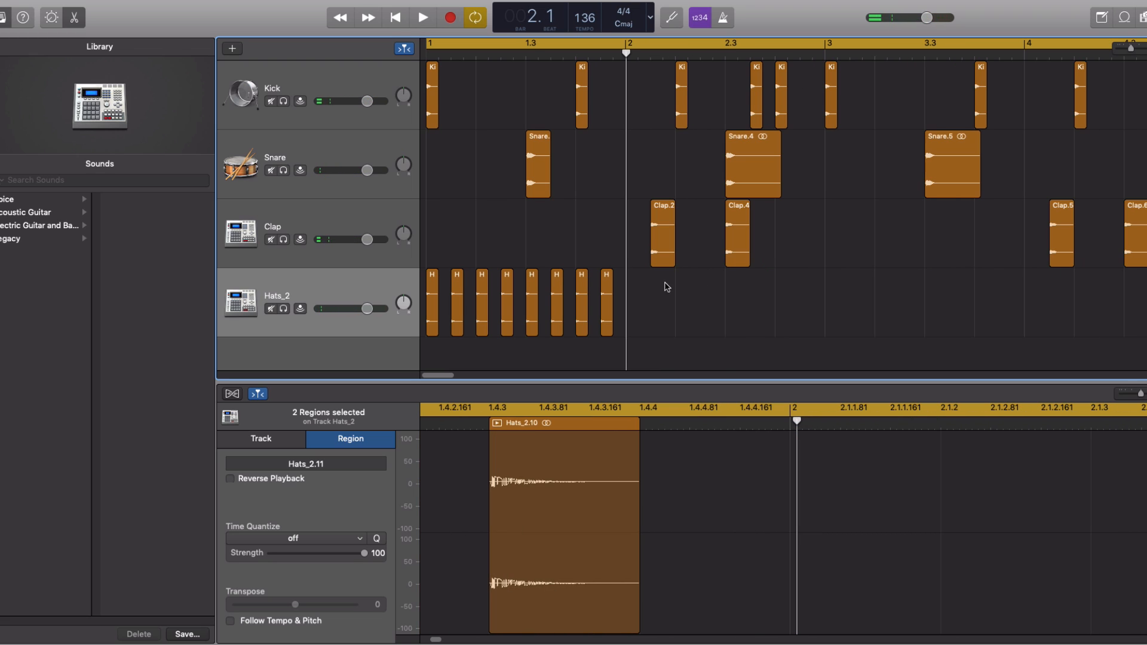
drag(605, 278, 632, 280)
drag(639, 306, 417, 307)
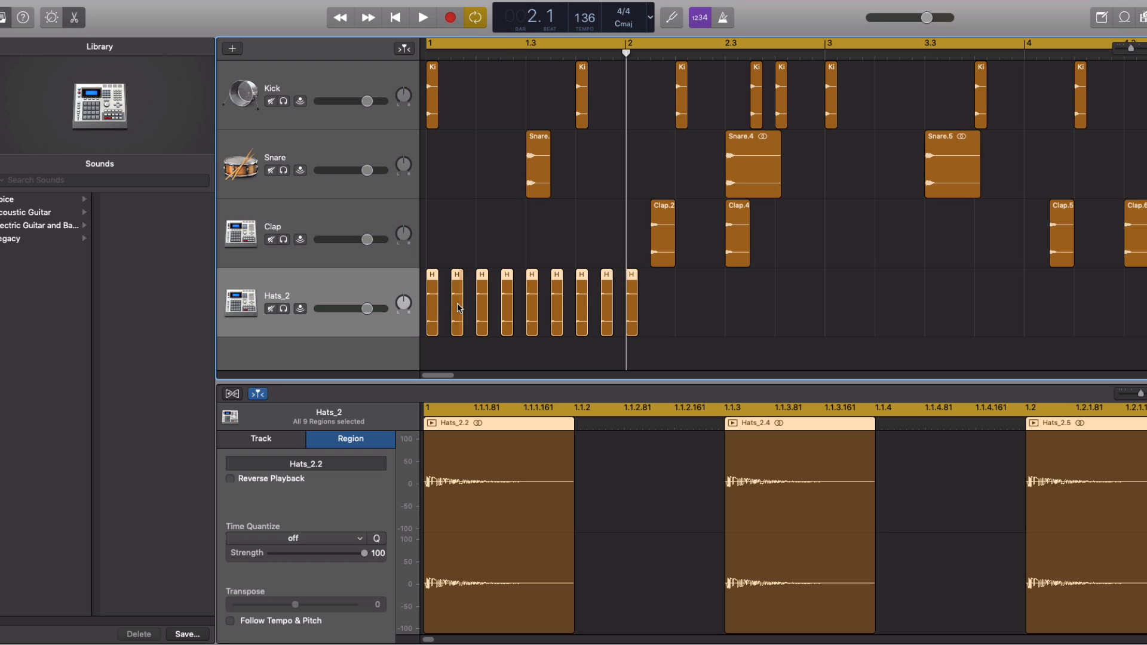
key(super+j)
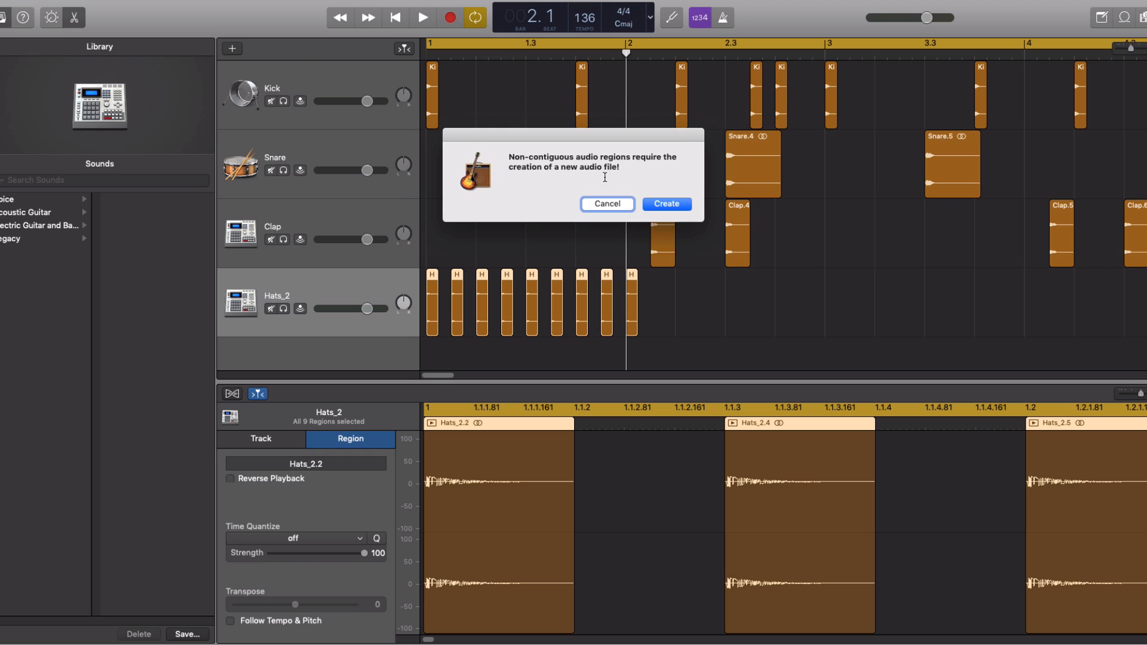
click(655, 204)
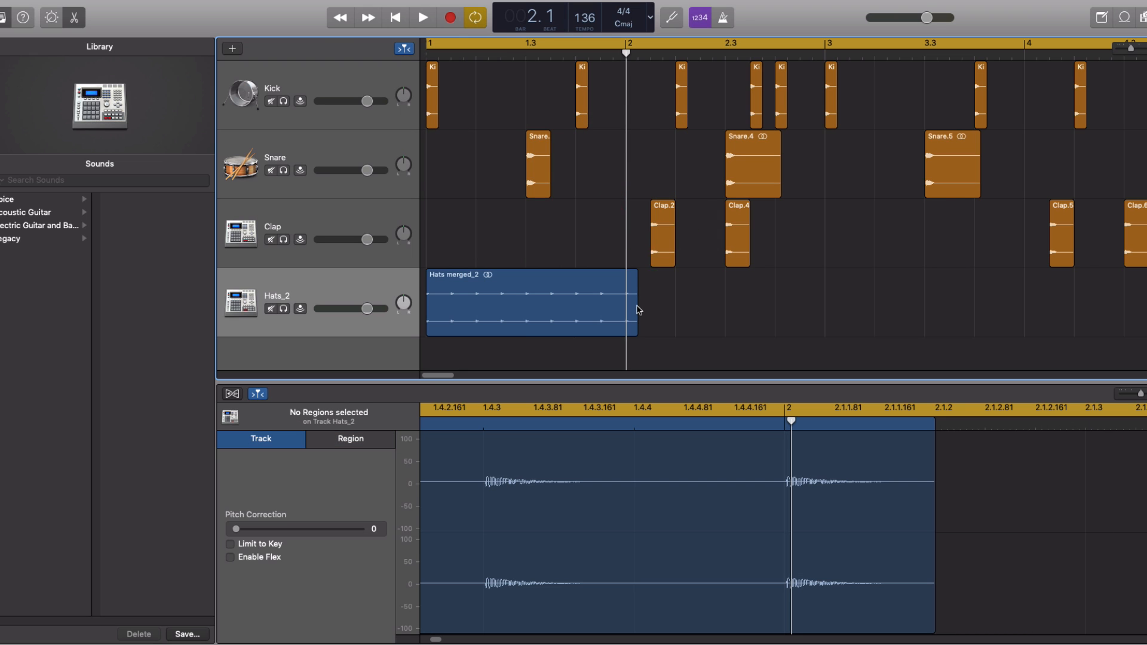
Trim the end of the merged hats region back to the start of bar 2 and play it with the beat
drag(634, 323, 625, 323)
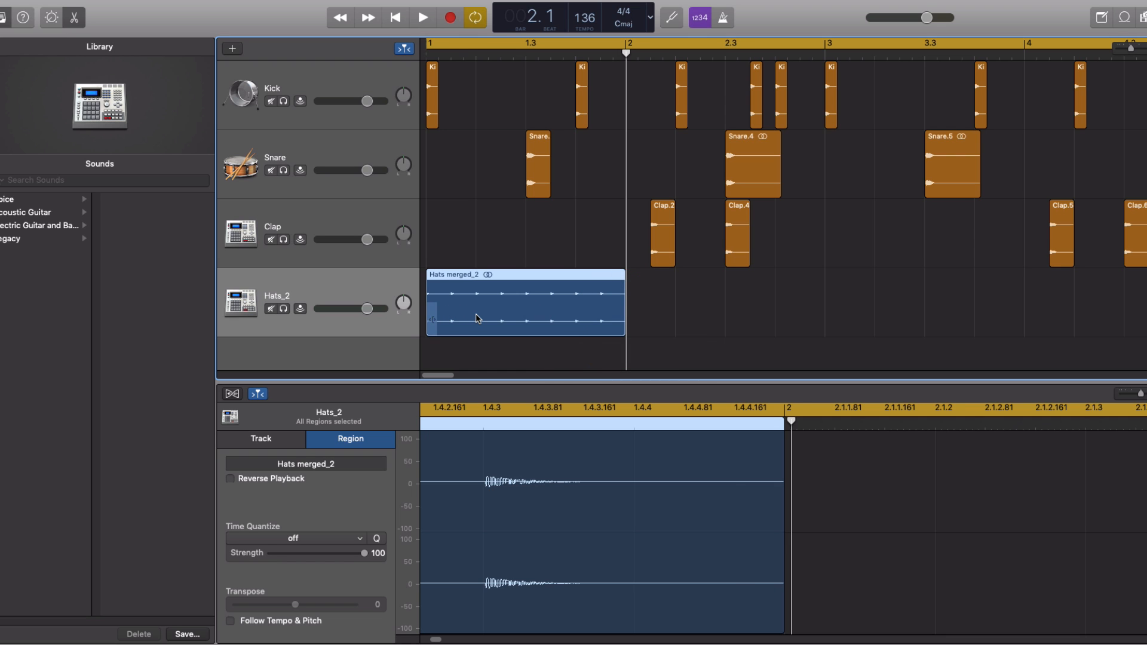
key(space)
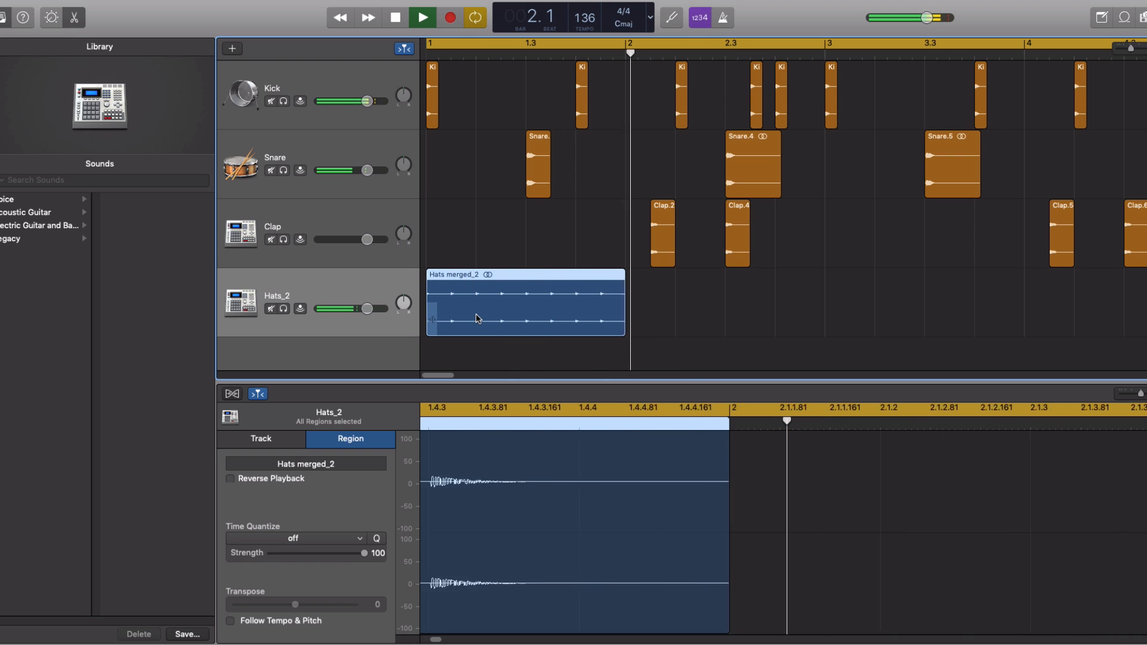
key(space)
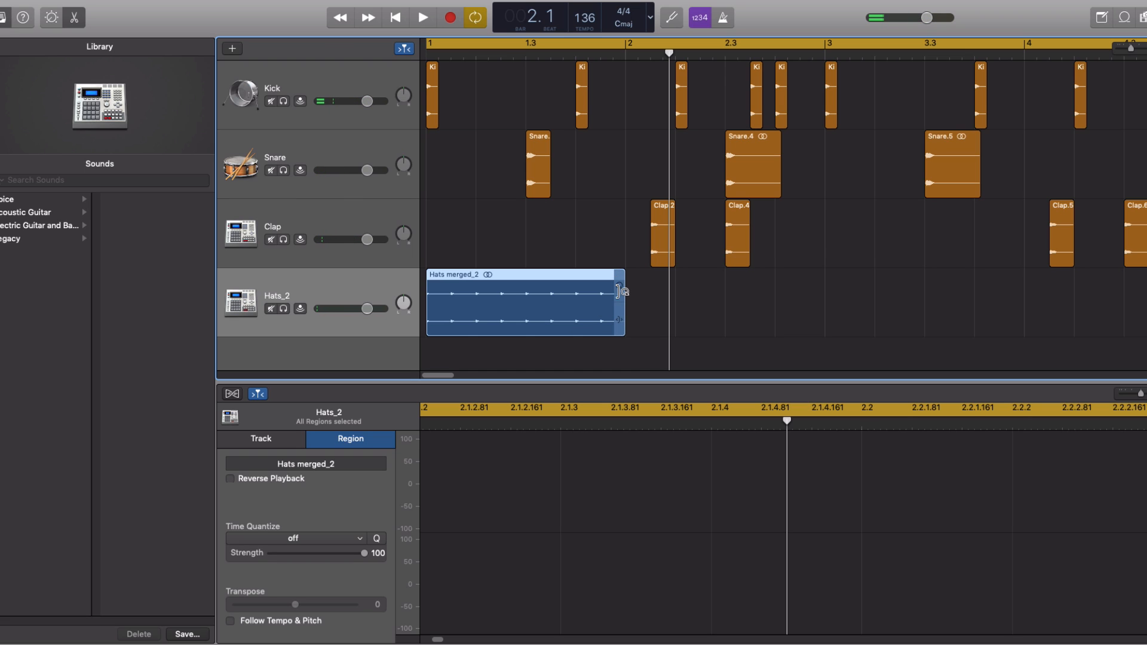
Loop the merged hats region out to bar 5 and play the full four-bar beat
key(super+Left)
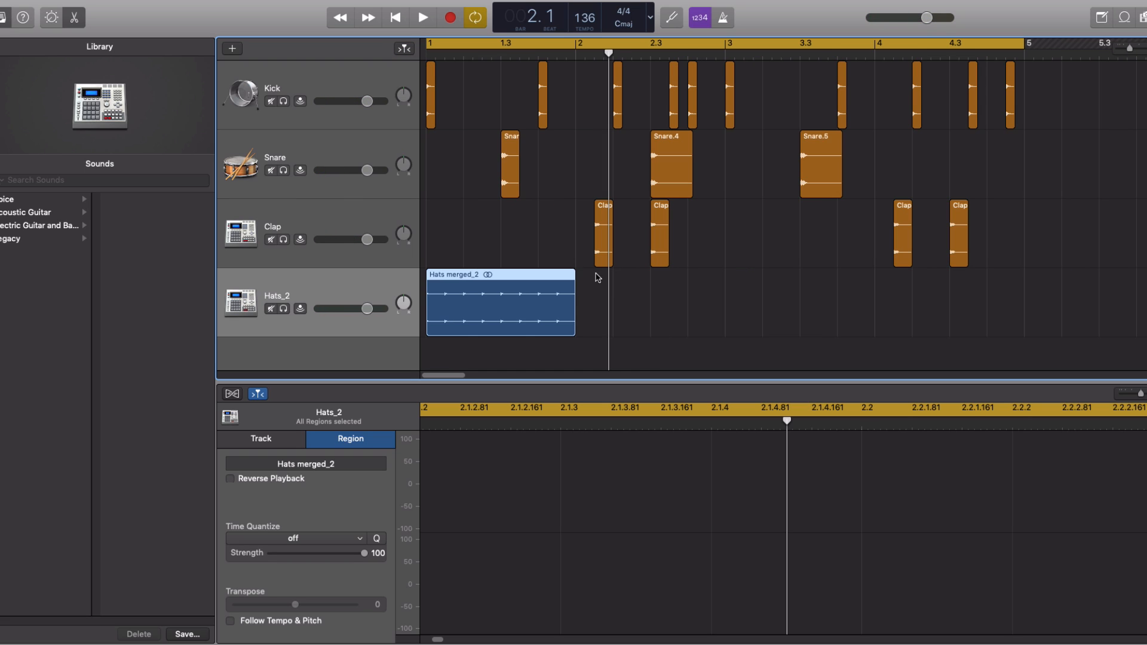
drag(575, 286, 1024, 299)
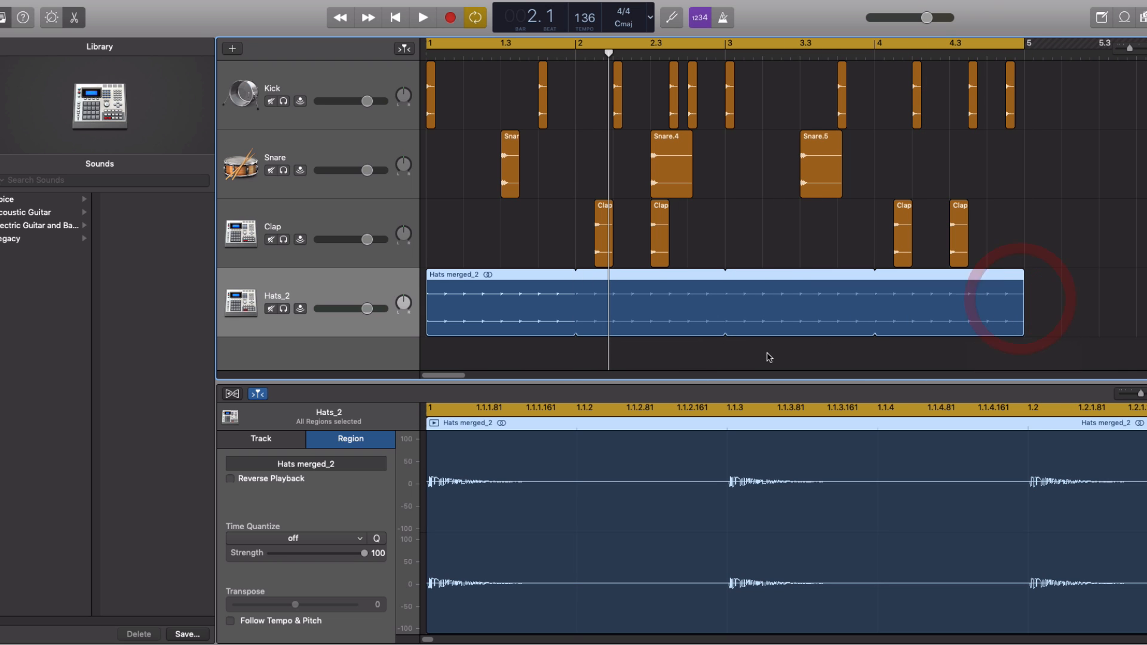
key(space)
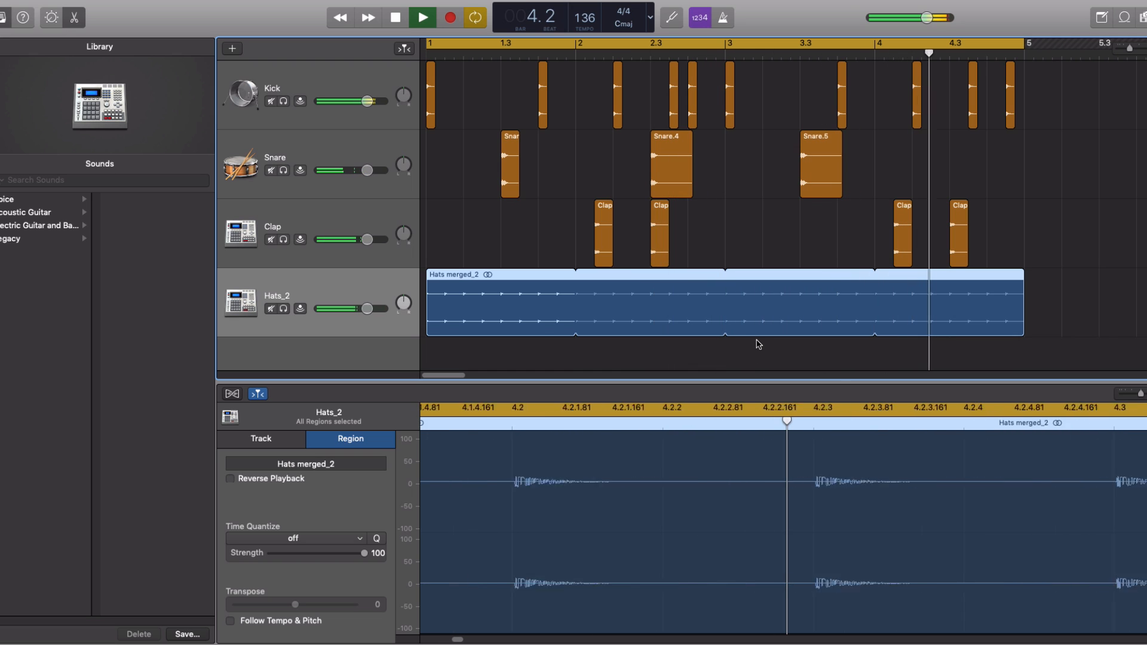
key(space)
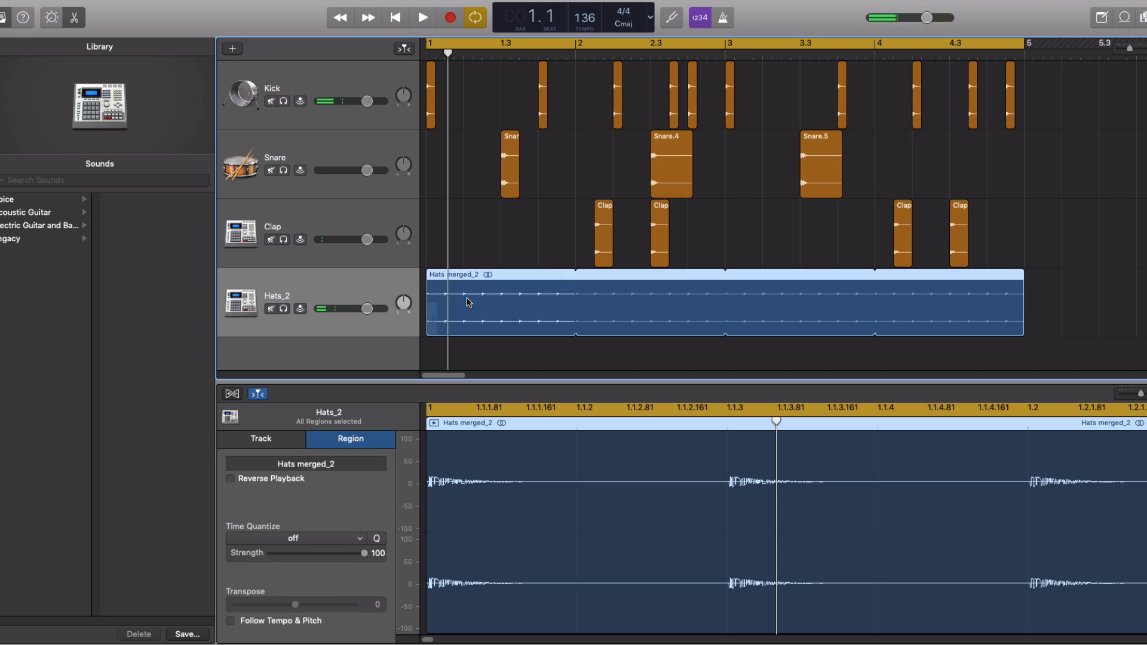
Duplicate the Hats_2 track and copy the looped hats region onto the new track from bar 1
click(368, 285)
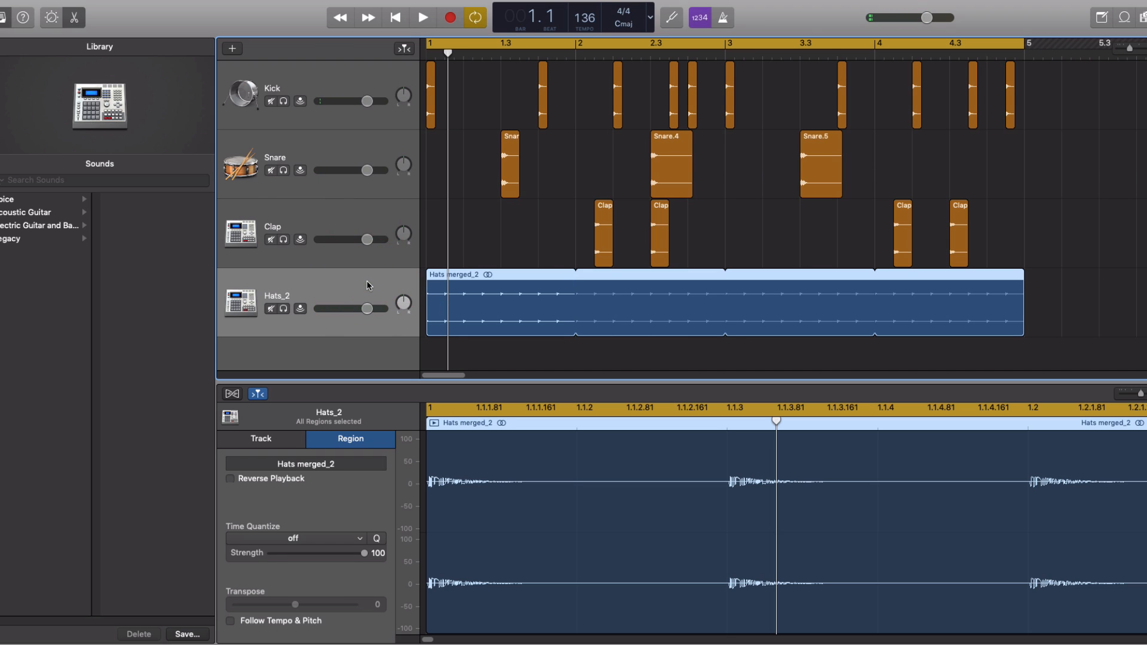
key(super+d)
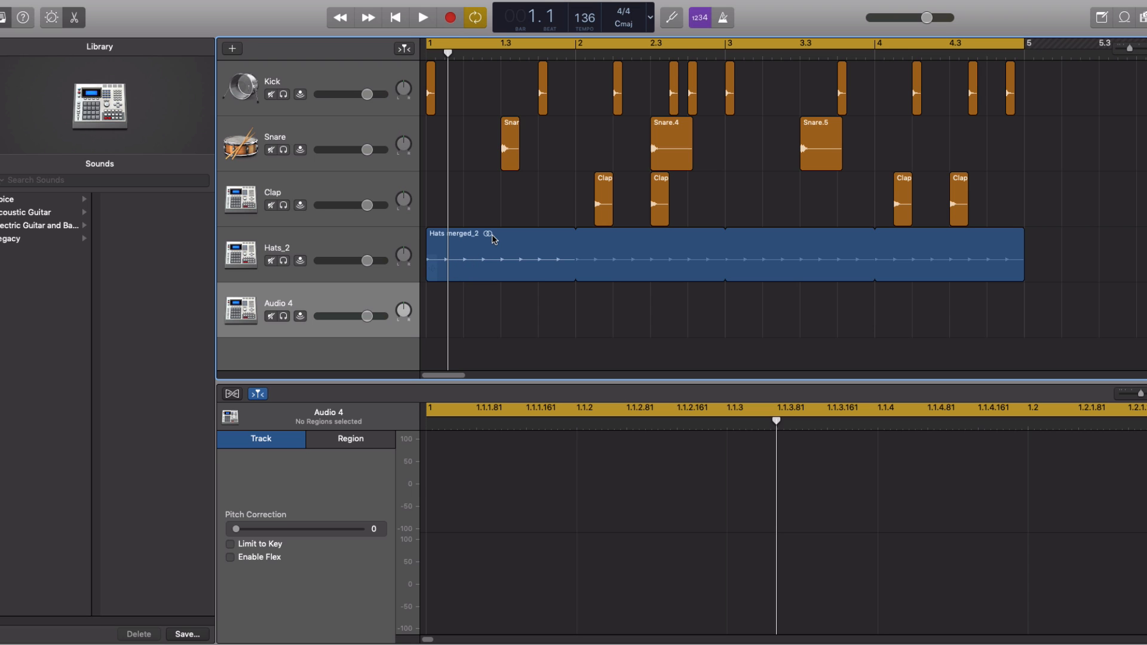
drag(494, 238, 499, 327)
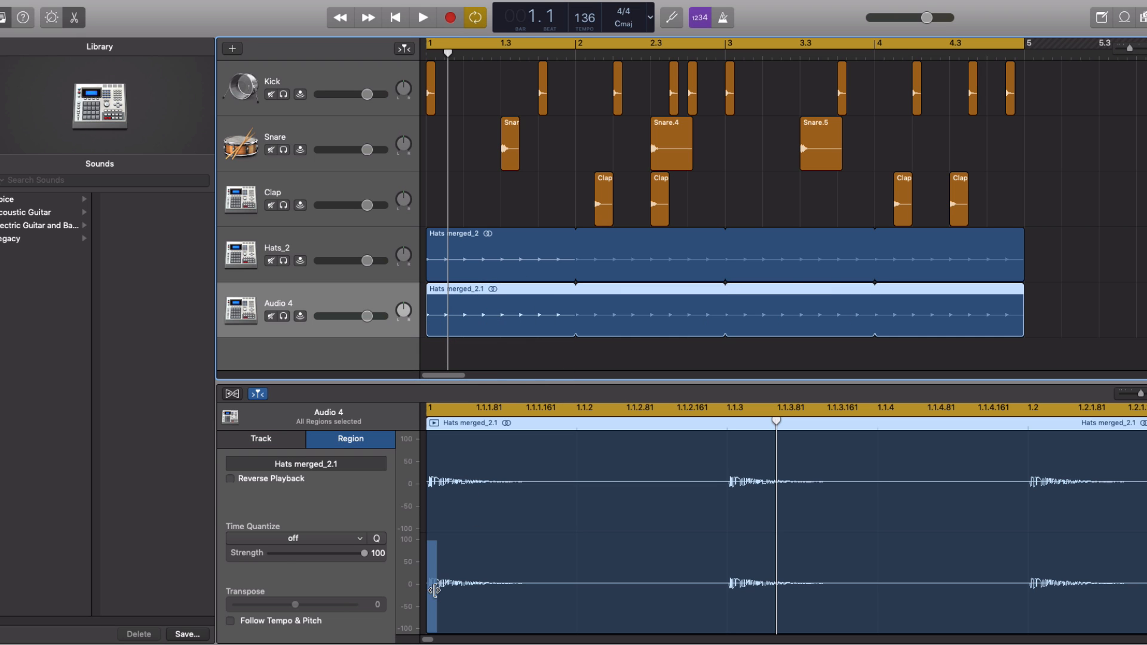
Split the copied hats region just before its second hit and delete everything after the first hit
drag(435, 587, 416, 603)
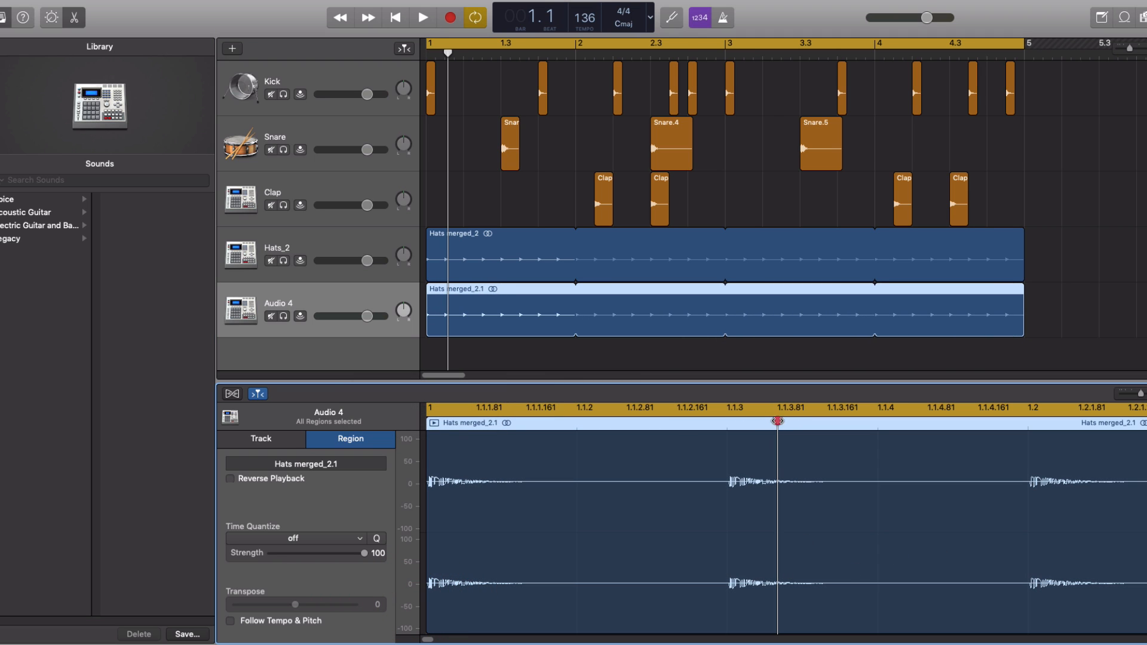
drag(777, 421, 723, 423)
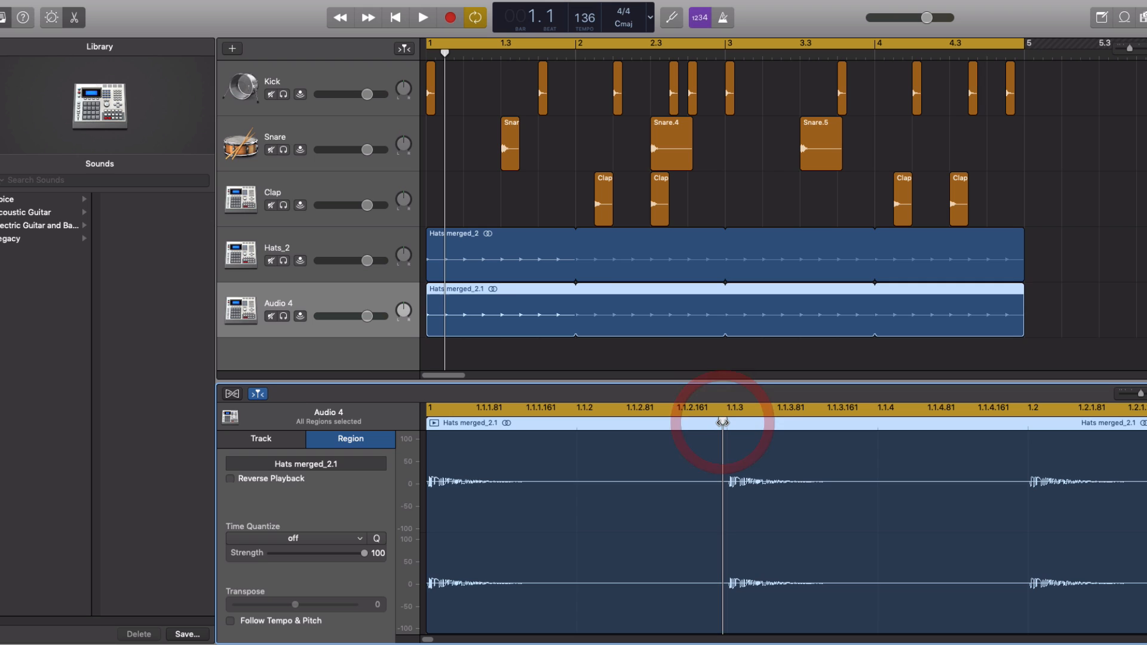
key(super+t)
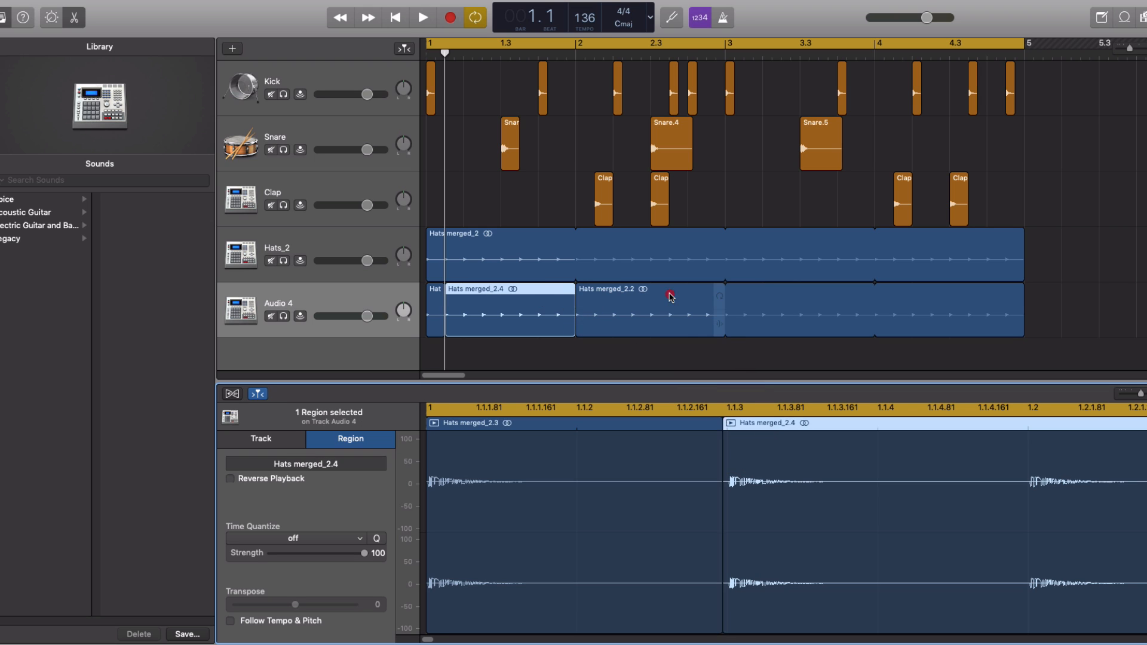
click(670, 294)
shift+click(538, 298)
key(Delete)
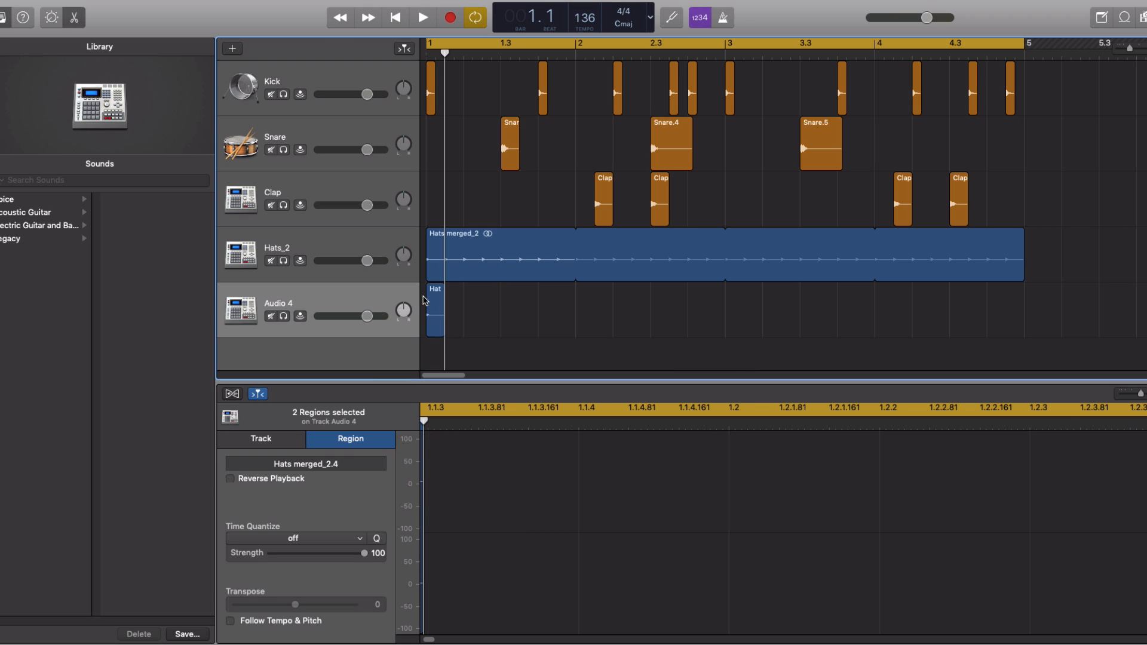
Try the single hat region just after the start of bar 2 and play it with the beat
drag(433, 293, 470, 299)
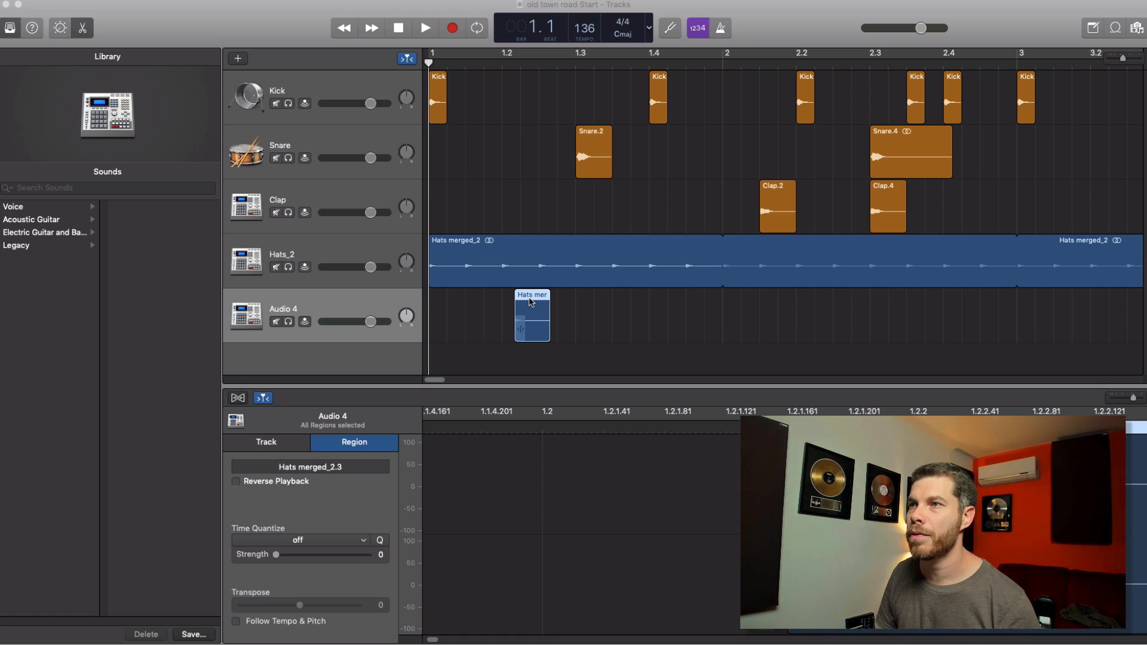
drag(528, 297, 741, 311)
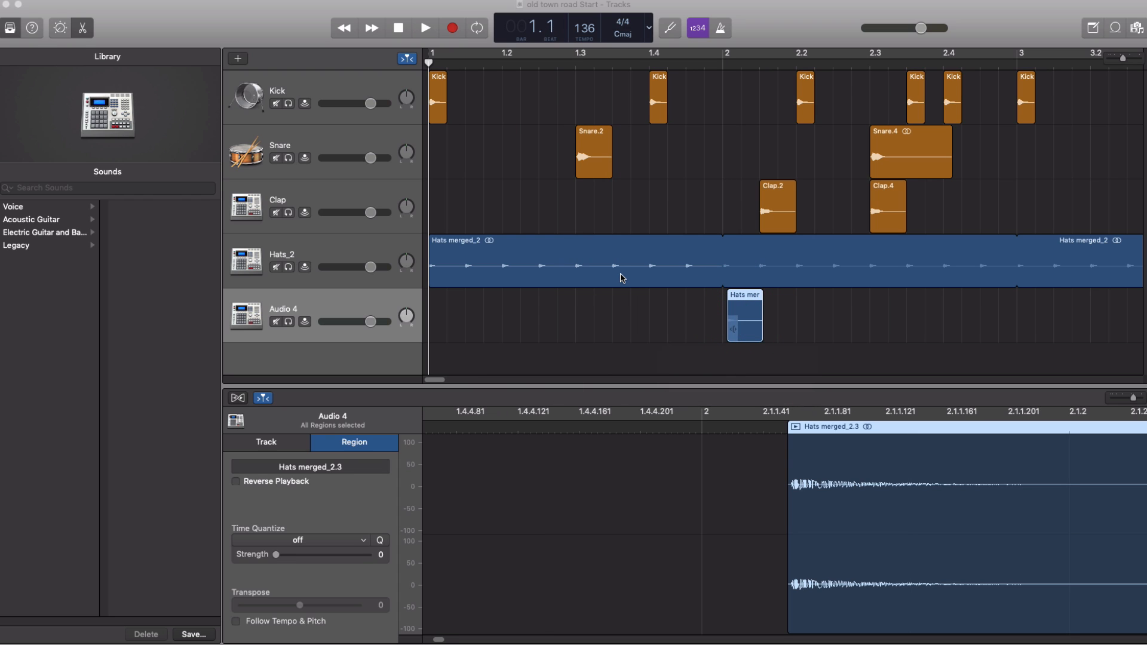
click(537, 315)
key(space)
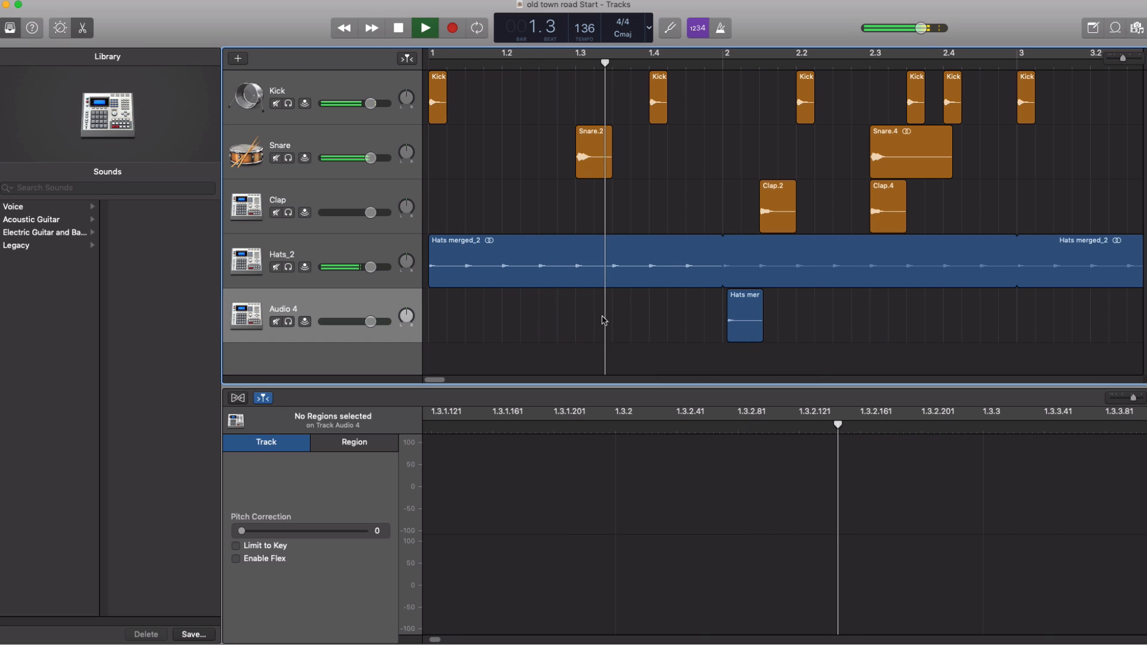
key(space)
key(space)
key(space)
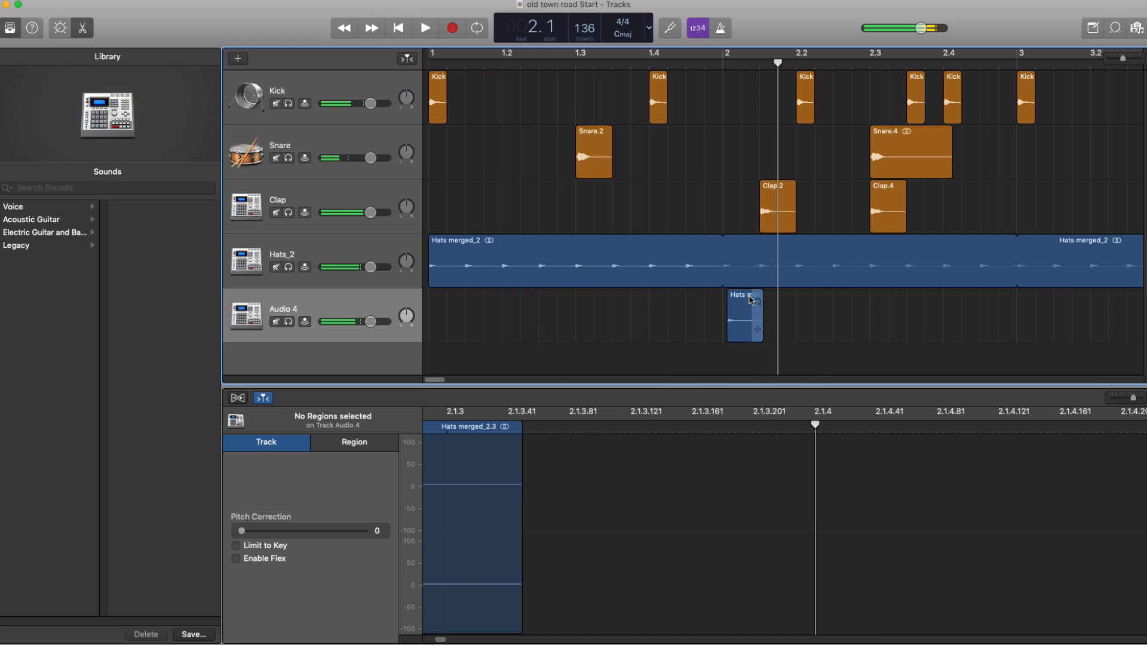
Play the beat from the start and move the single hat region to beat 4 of bar 1
key(Return)
key(space)
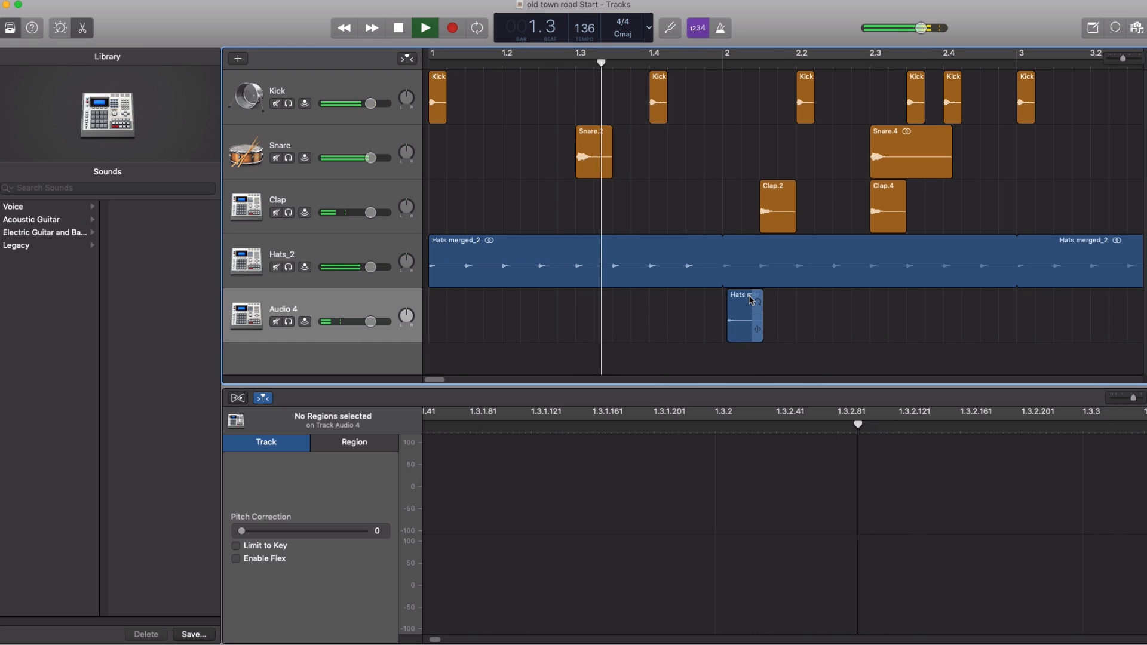
key(space)
drag(740, 297, 658, 311)
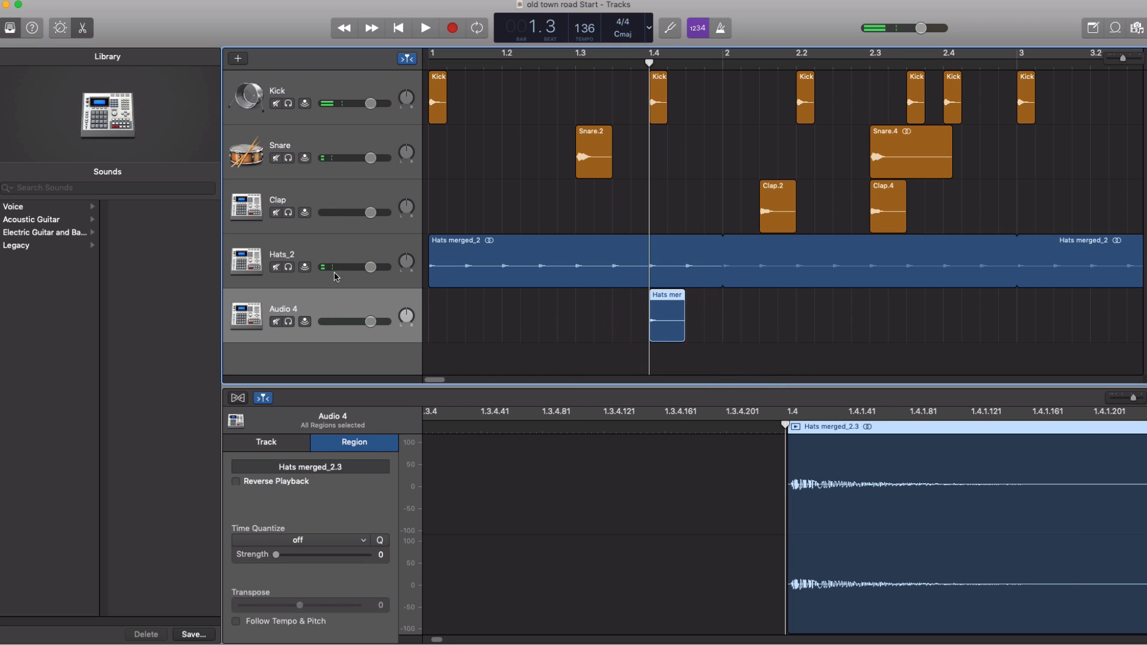
Solo the Audio 4 track, shorten its hat region to about a thirty-second note, and play it from beat 4
click(289, 322)
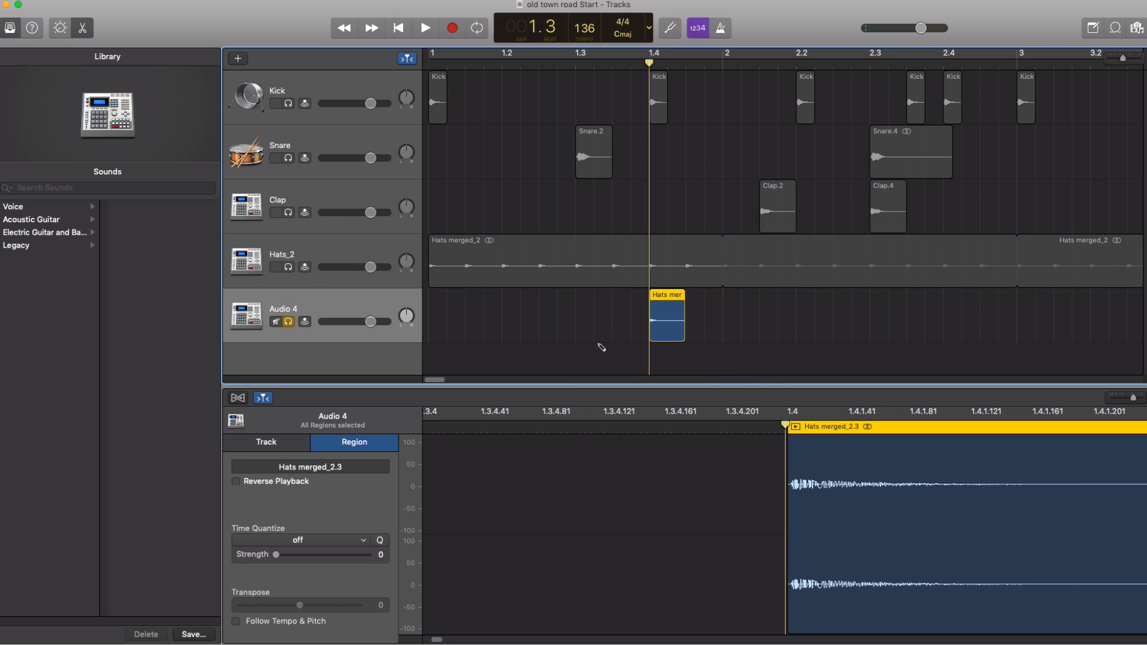
key(super+Right)
key(super+Right)
key(super+Right)
key(space)
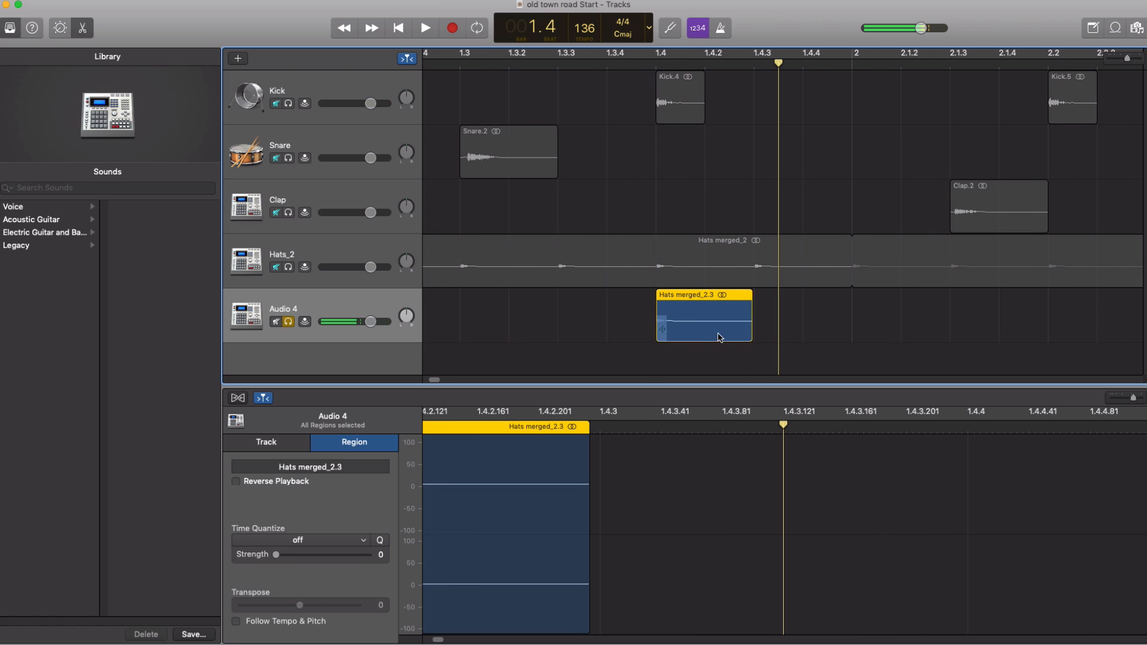
drag(750, 331, 682, 340)
key(space)
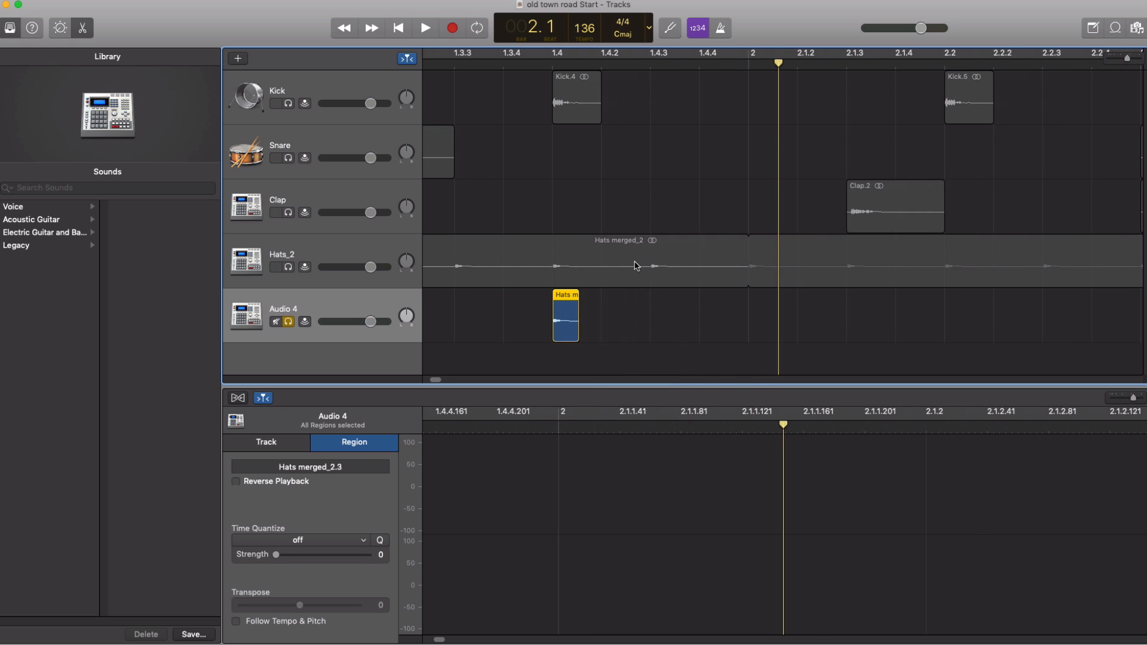
click(554, 60)
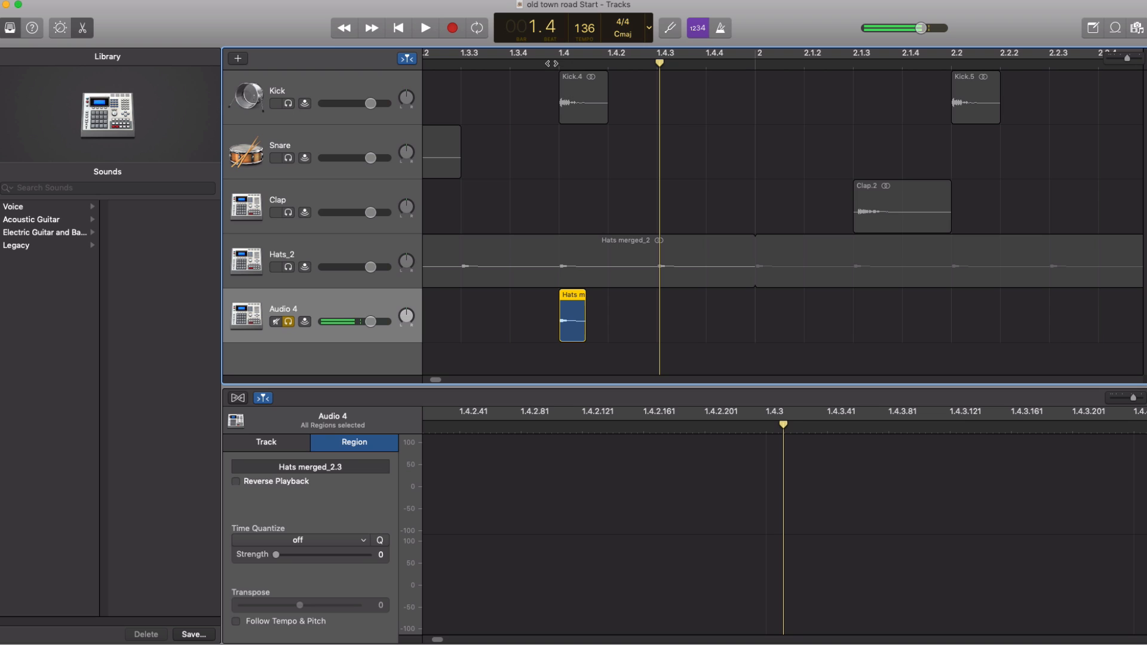
Set the cycle range from beat 4 of bar 1 to the start of bar 2 and play it
drag(567, 57, 751, 66)
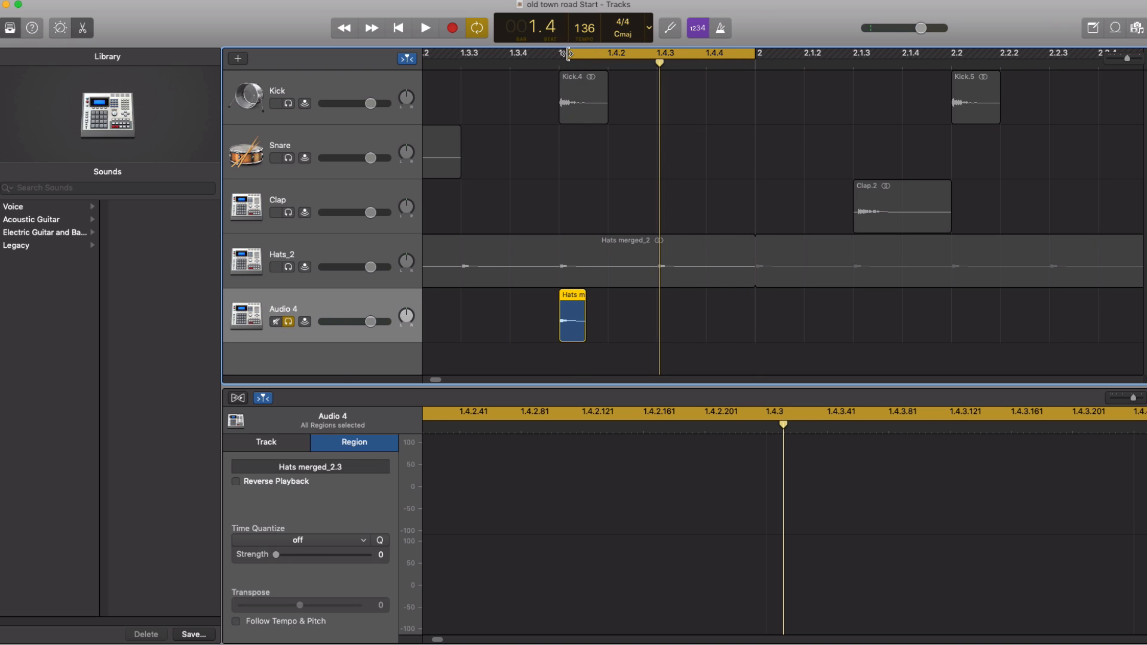
drag(566, 54, 557, 53)
key(space)
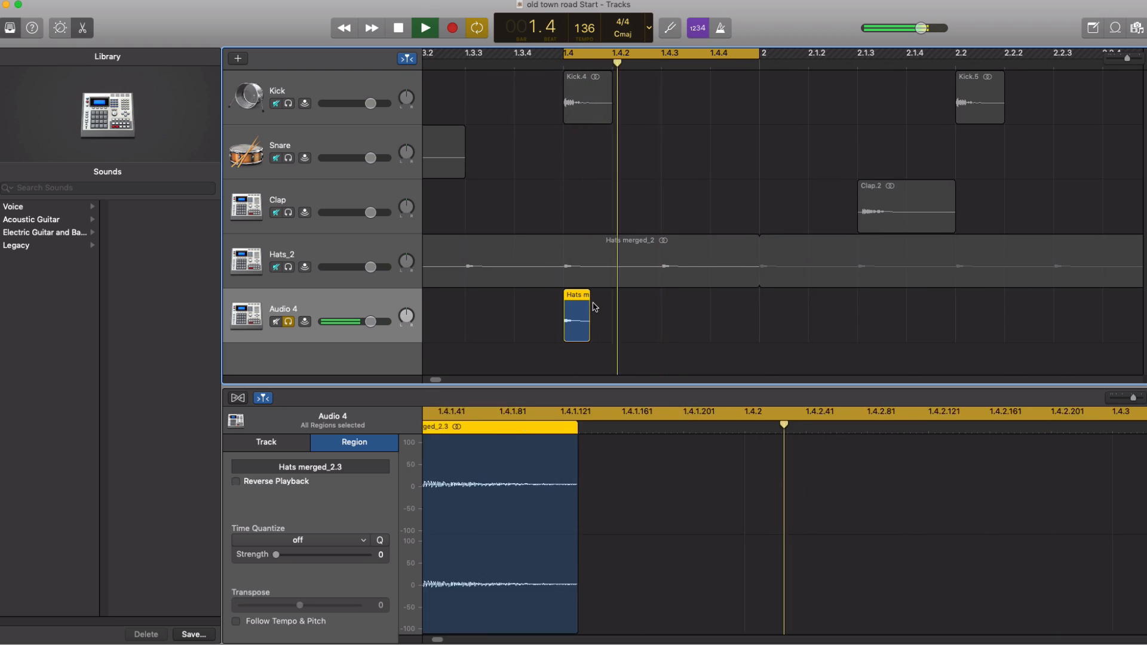
key(space)
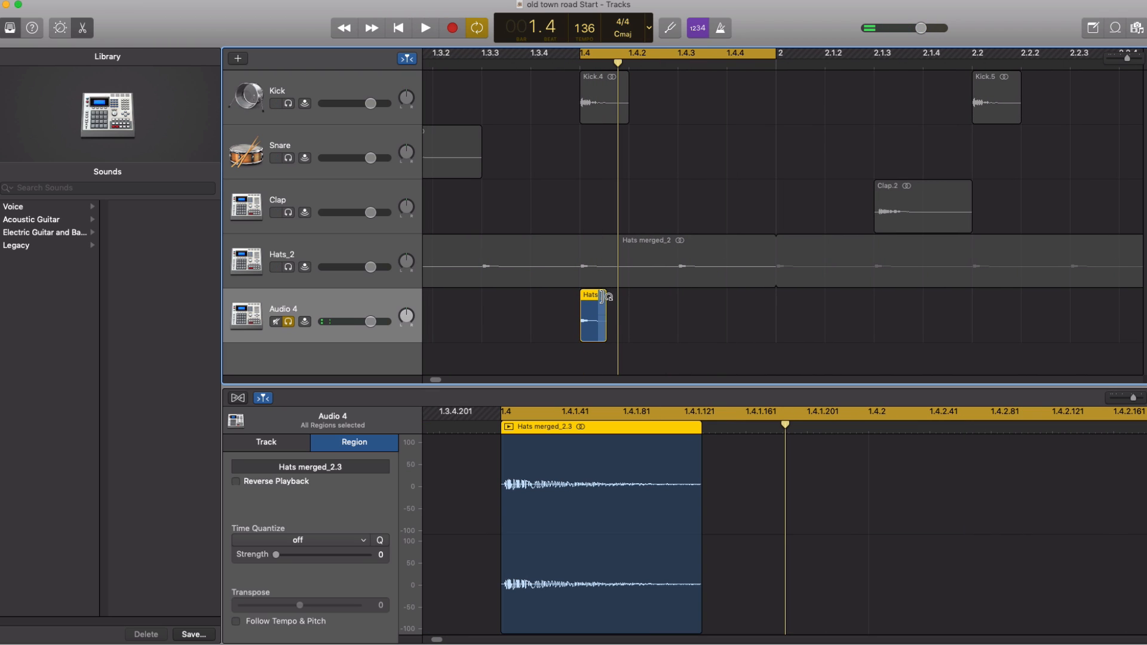
Loop the short hat region out to the start of bar 2 and play the resulting roll
drag(612, 295, 770, 313)
key(space)
key(space)
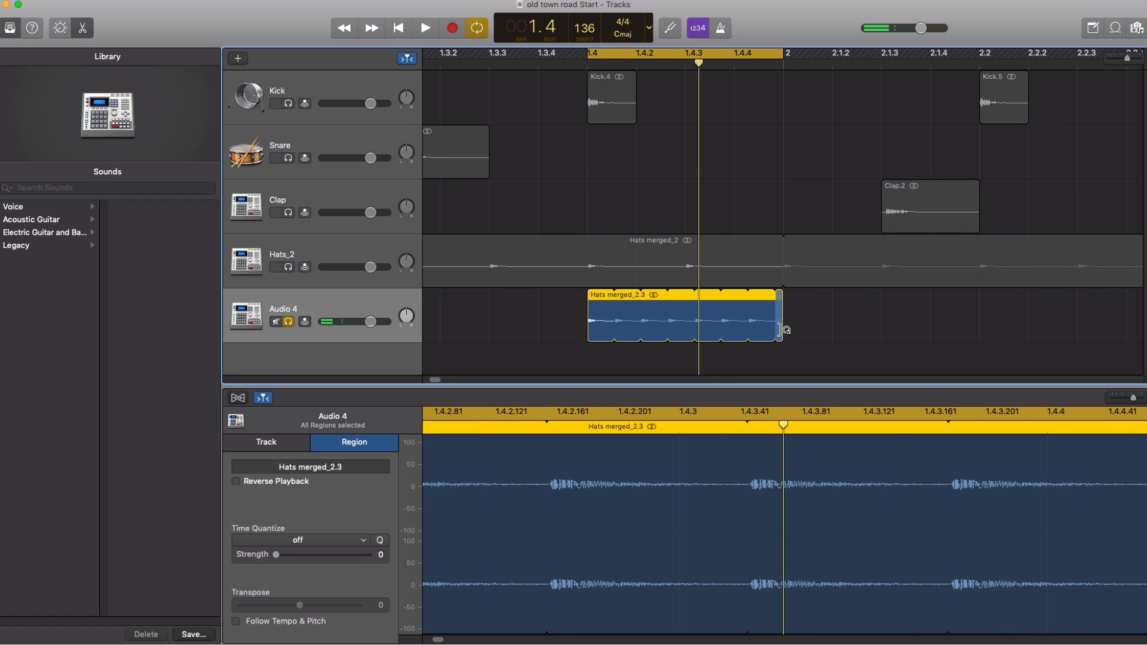
key(space)
key(space)
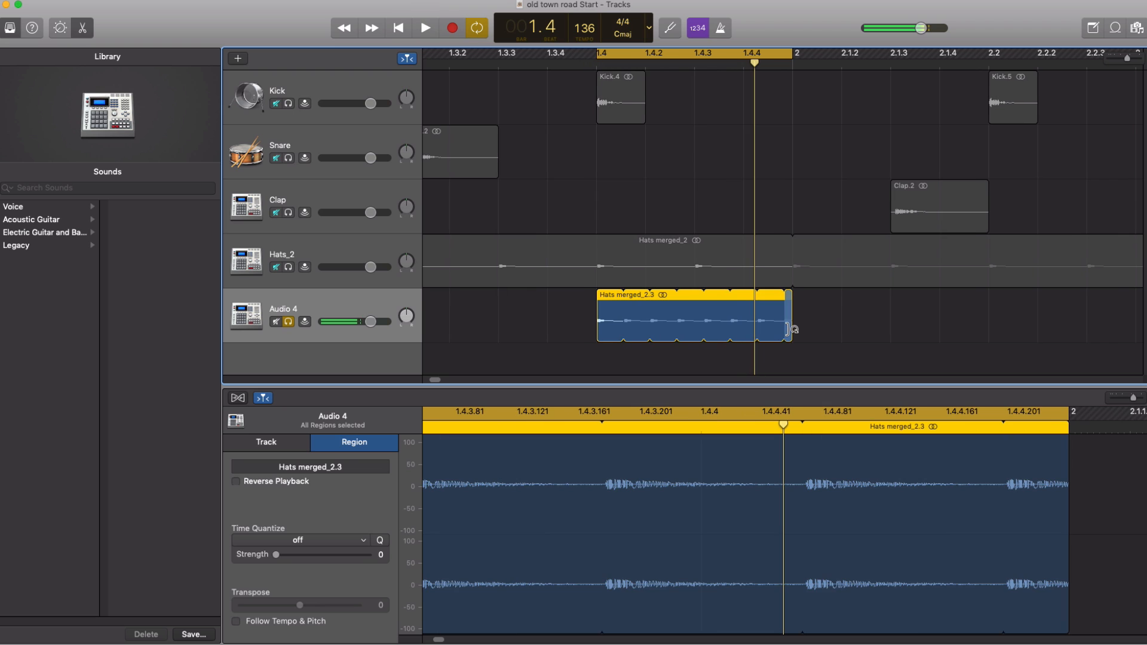
Shorten the hat roll so that it ends halfway through beat 4, at 1.4.3, and play it back
drag(787, 319, 692, 324)
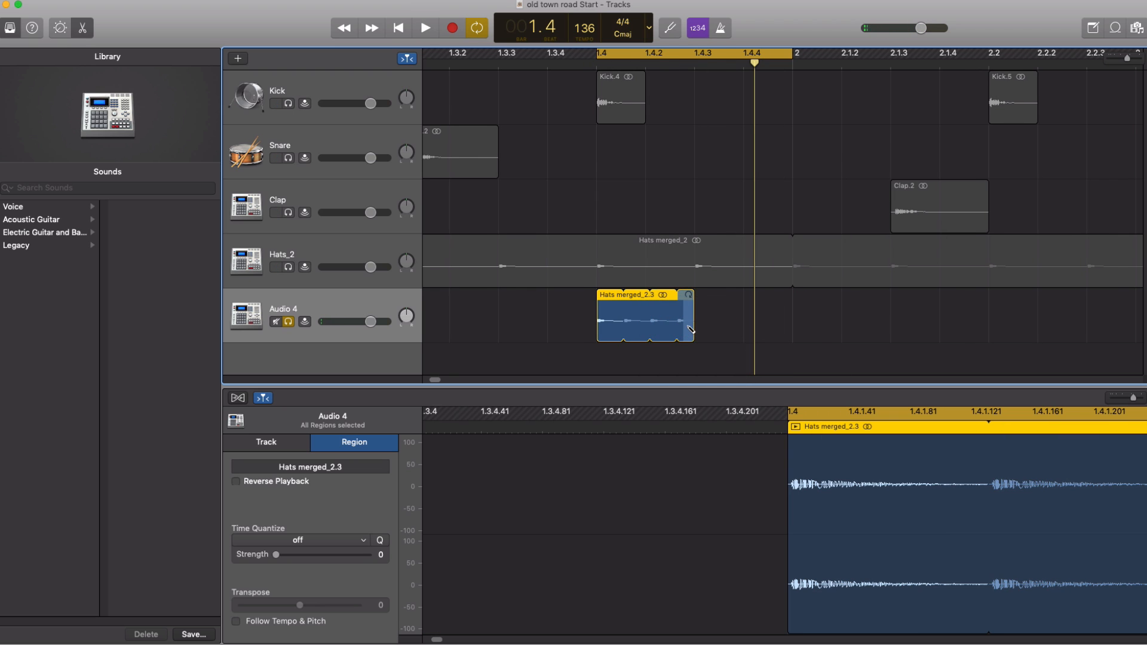
key(super+Left)
key(super+Left)
key(space)
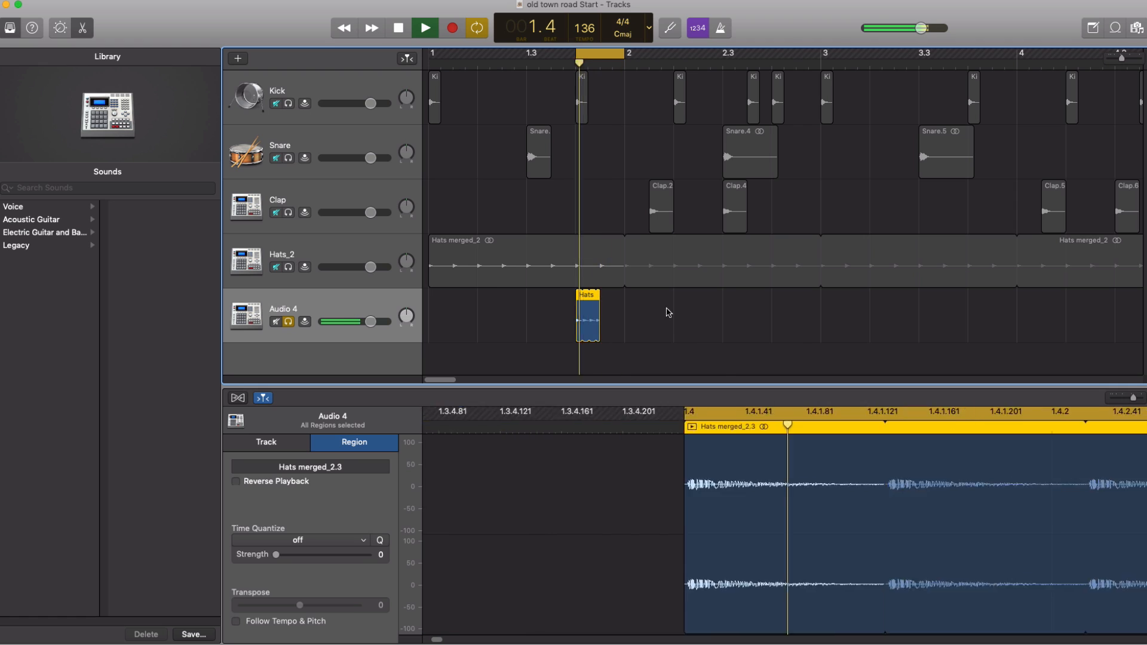
Open the hat roll in the audio editor, enable Follow Tempo & Pitch, transpose it by 3 and play it
key(space)
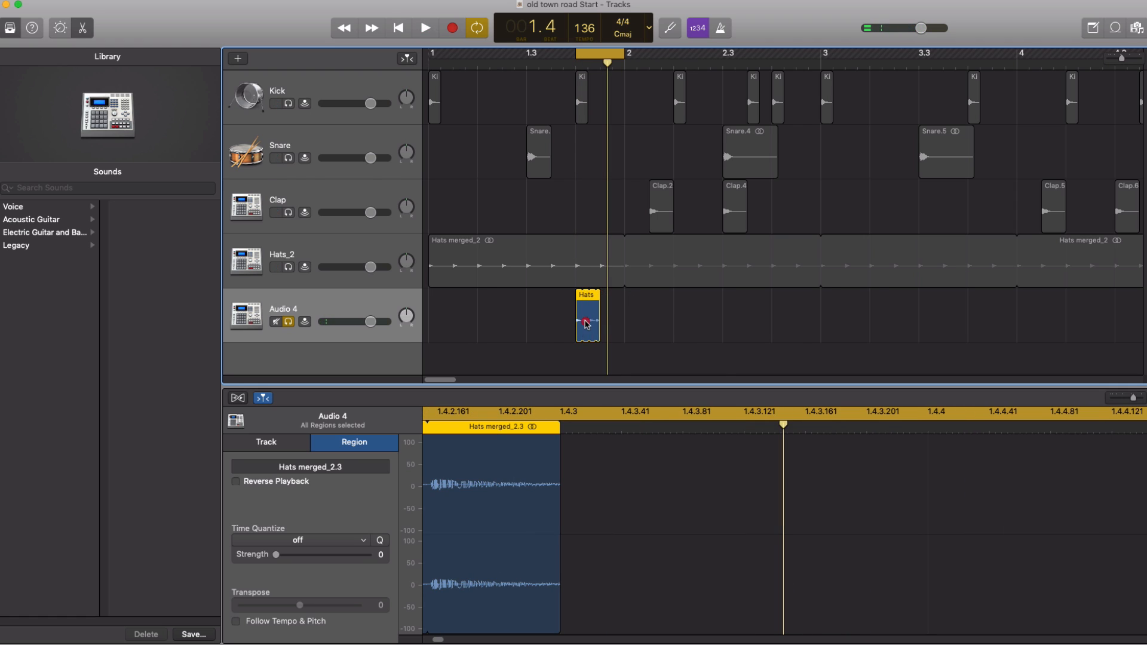
double_click(586, 322)
double_click(583, 437)
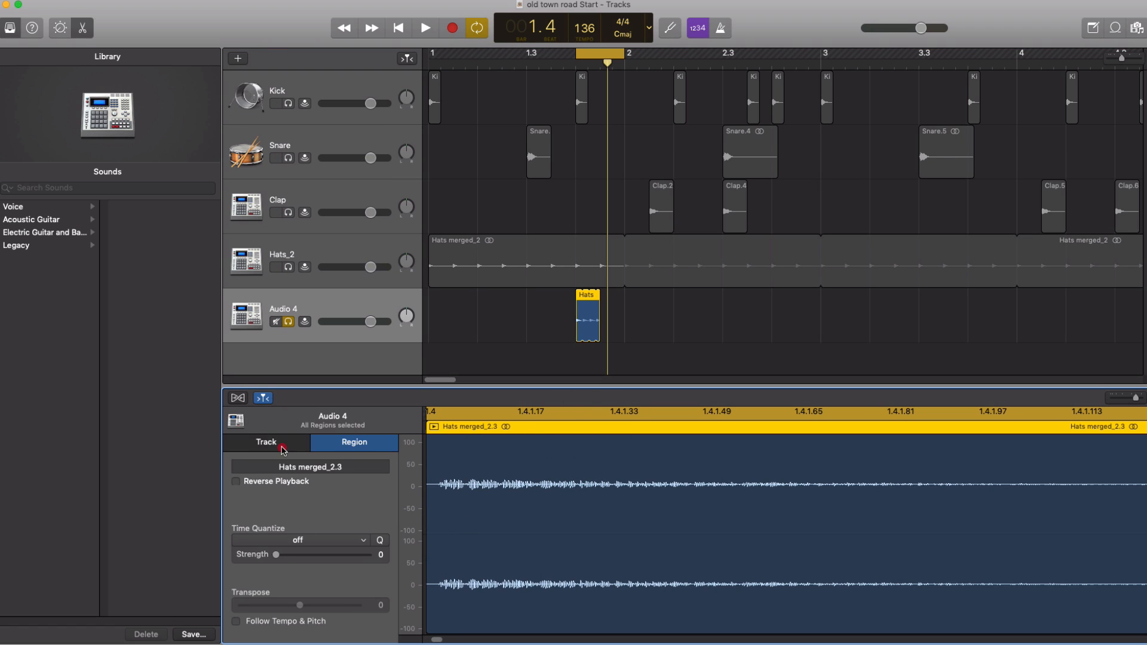
click(266, 443)
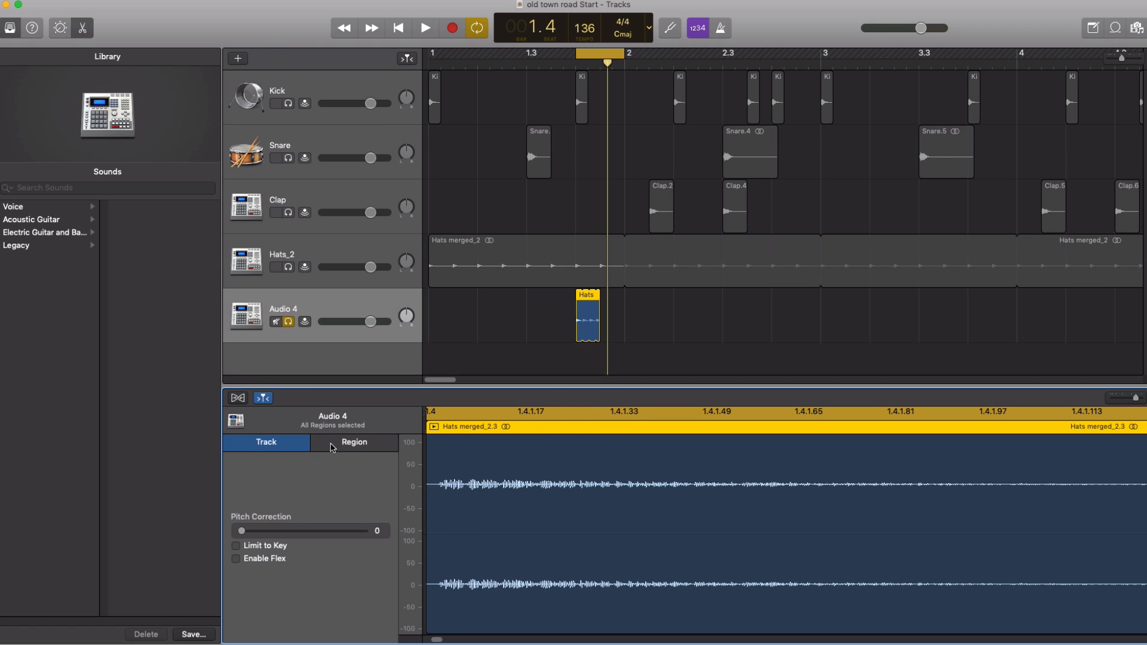
click(332, 443)
click(243, 624)
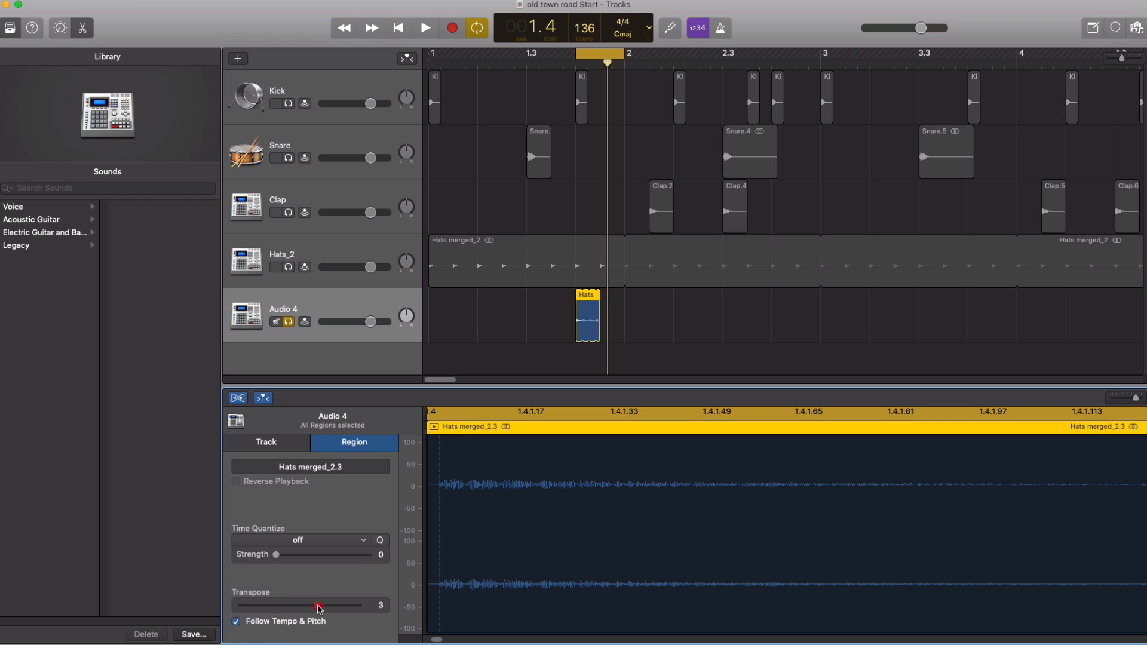
drag(321, 607, 314, 608)
key(space)
key(space)
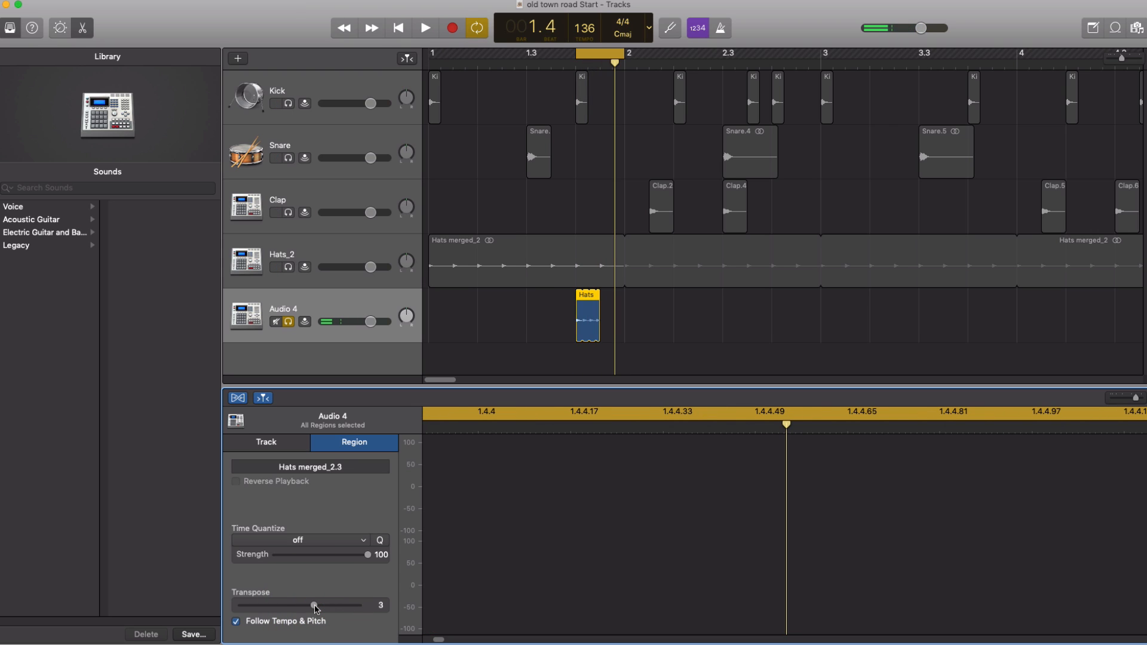
Unsolo the Audio 4 track, turn off cycle playback and play the roll with the full beat
click(280, 323)
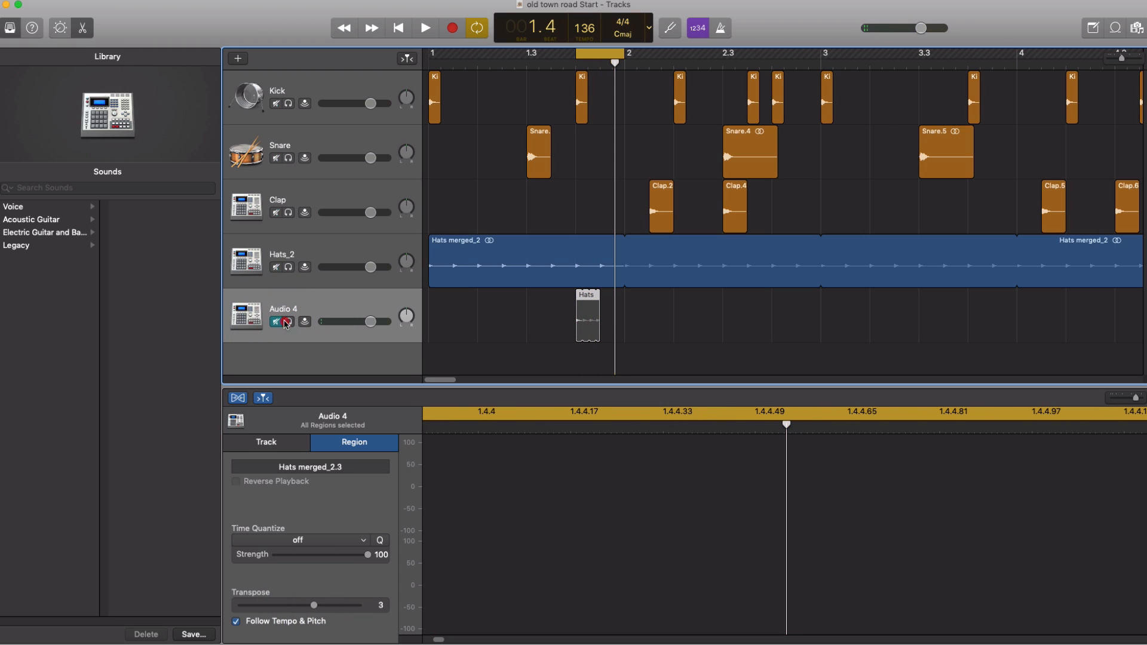
click(277, 321)
click(276, 322)
key(c)
key(space)
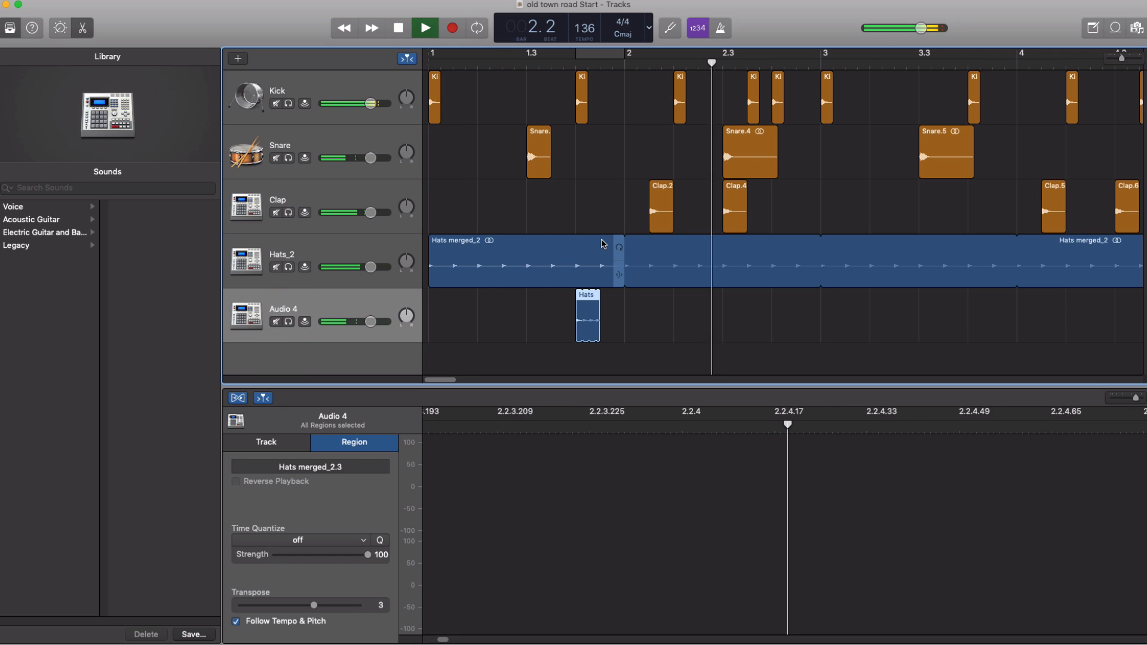
key(space)
Copy the hat roll to beat 4 of bar 2 on the same track and play the beat from the start
drag(621, 308, 430, 321)
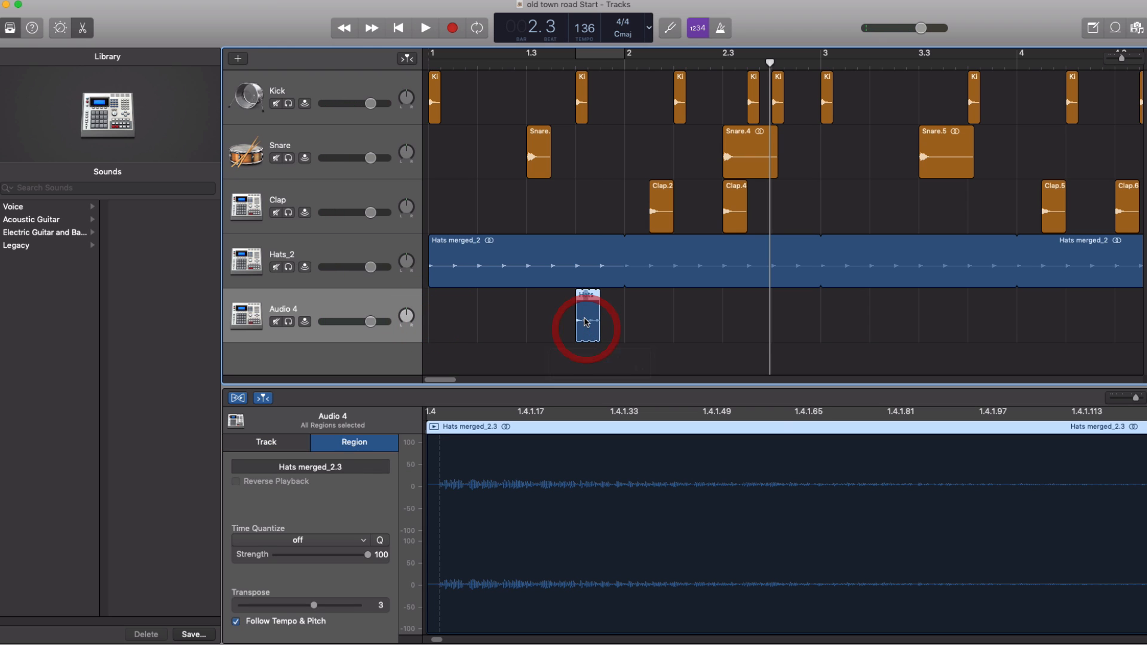
drag(588, 327, 773, 339)
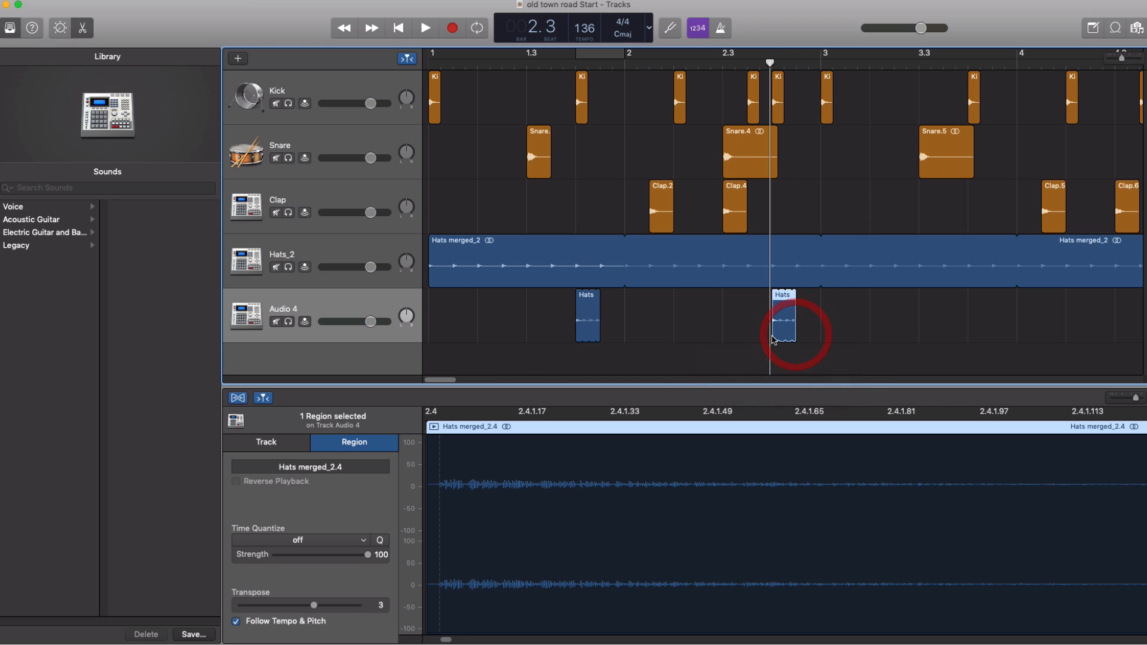
key(Return)
key(space)
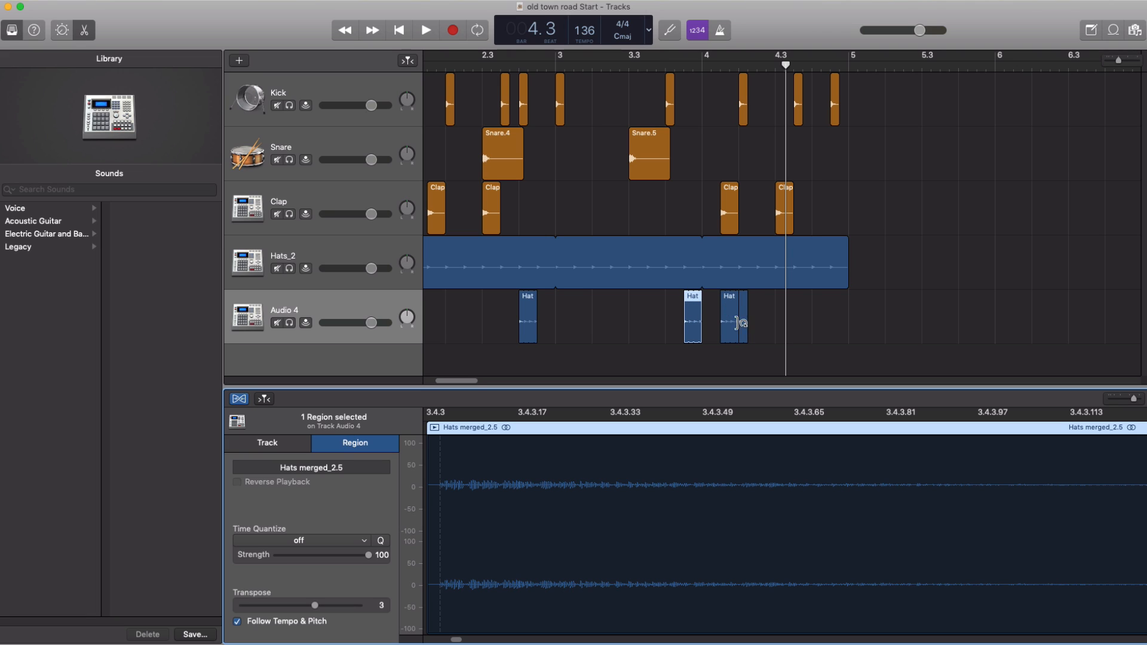
Set the transpose of the hat roll at 3.4.3 to -6 and play it back within the beat
key(space)
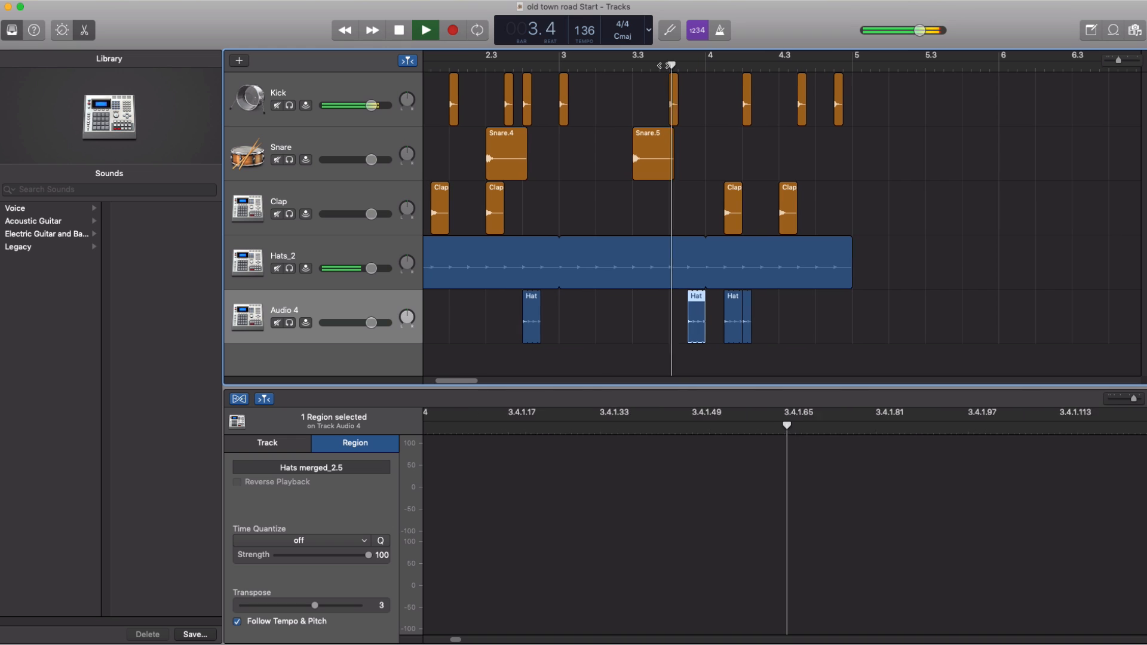
key(space)
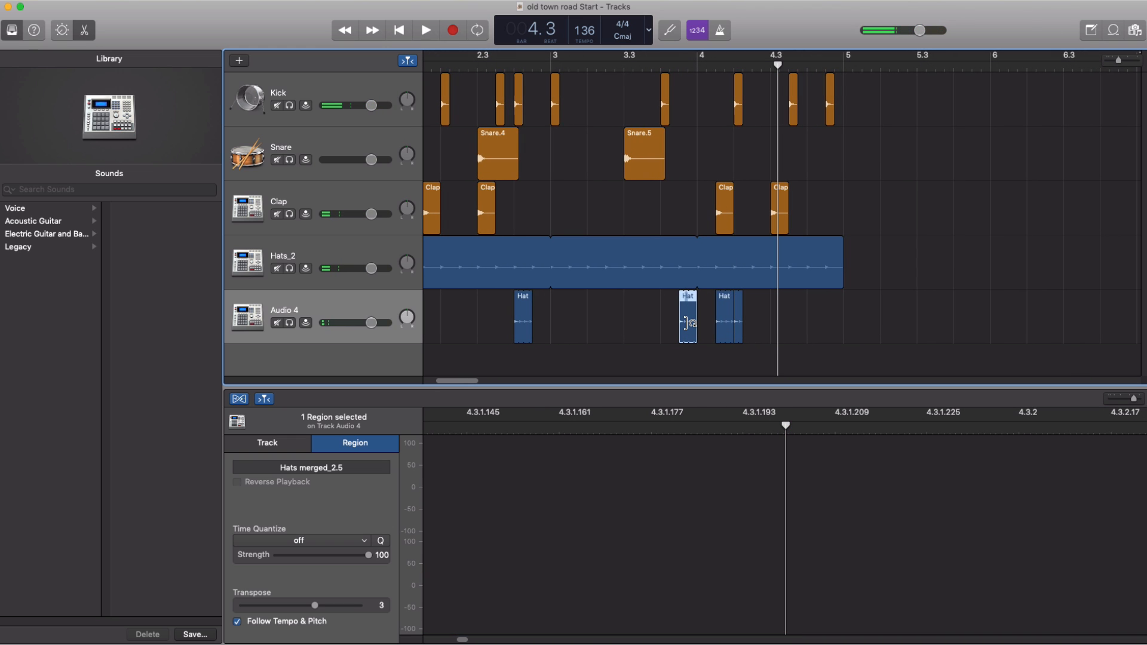
scroll(687, 323, up, 5)
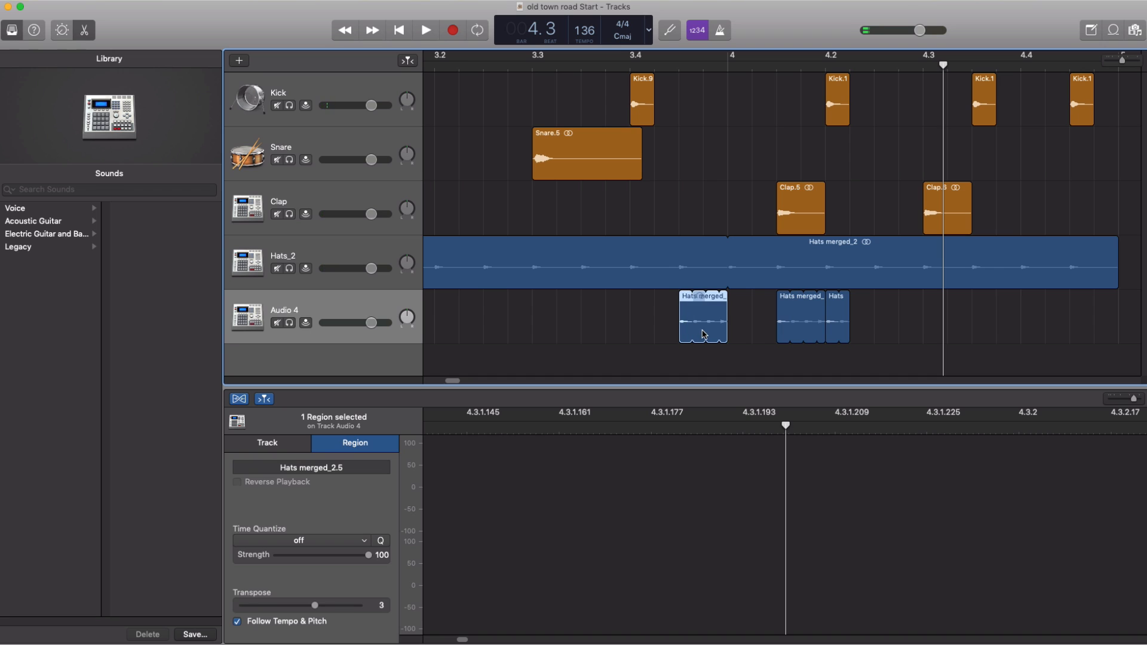
double_click(702, 336)
double_click(698, 449)
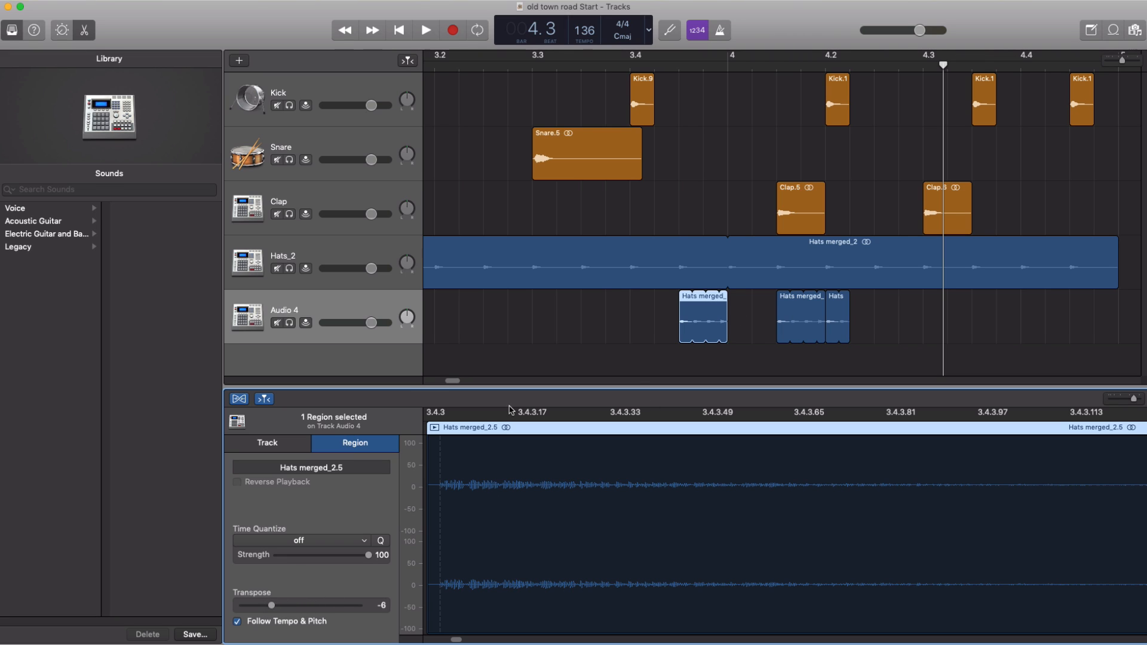
key(space)
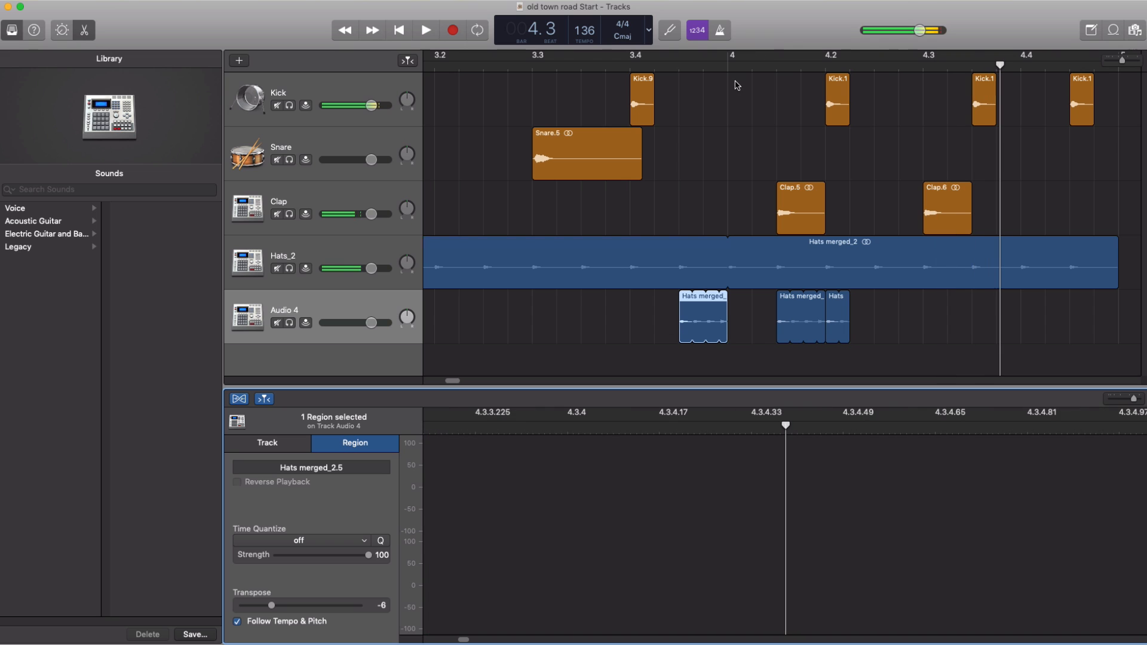
click(680, 66)
key(space)
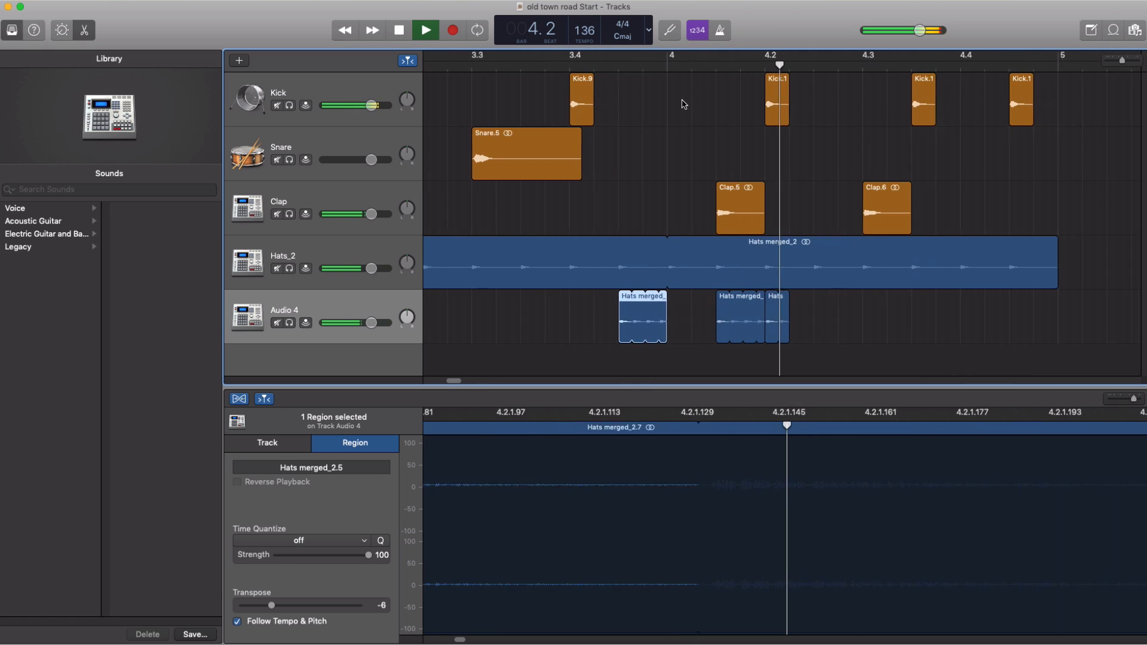
key(space)
Set the transpose of the hat rolls at 4.1.3 and 4.2 to -5 and play bar 4
click(678, 335)
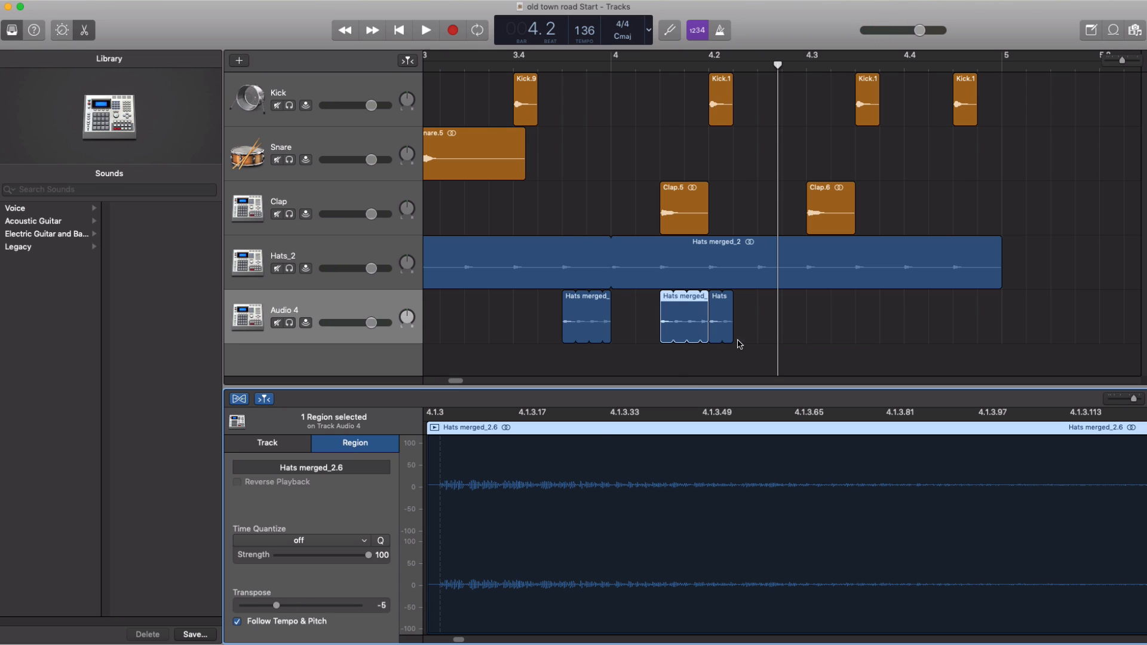
click(719, 339)
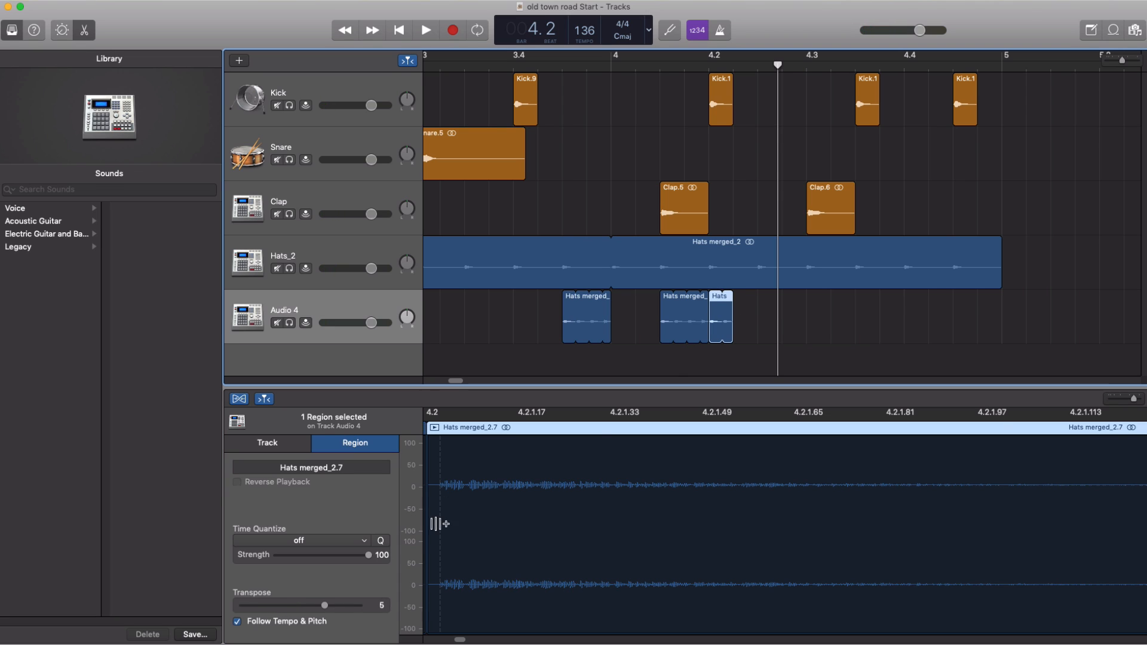
drag(325, 608, 308, 609)
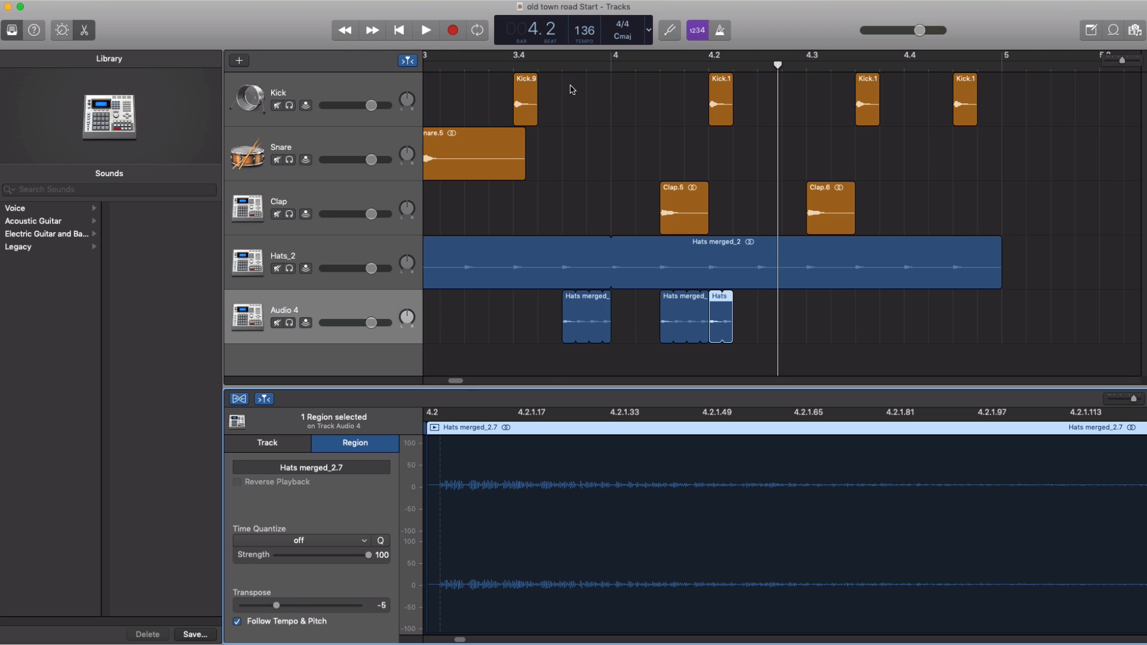
key(space)
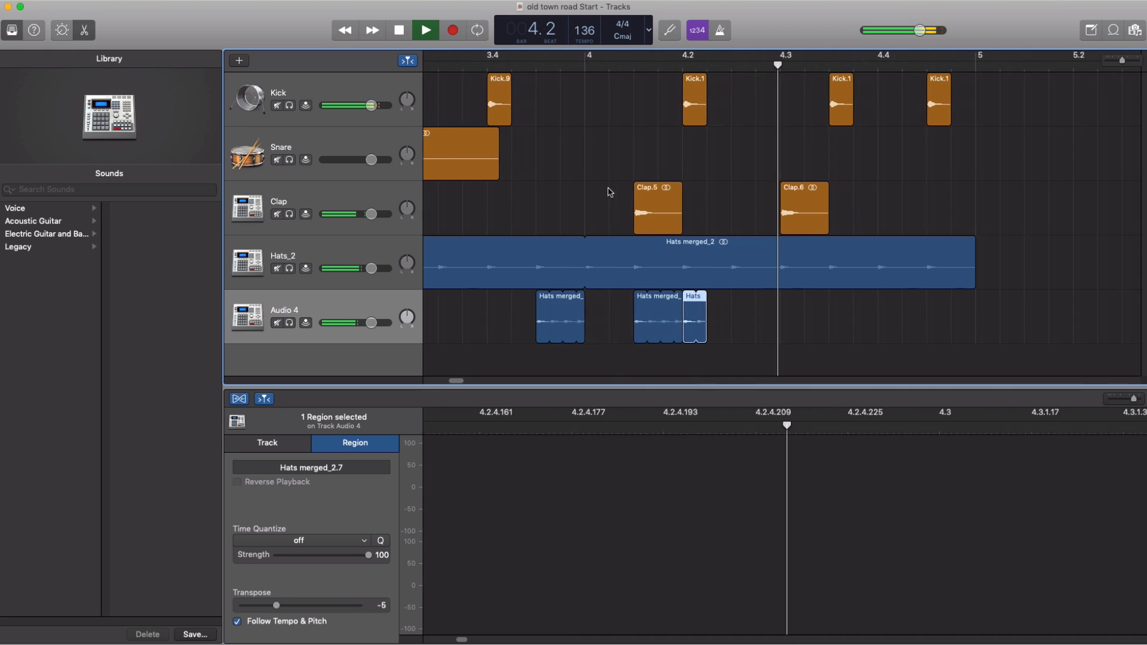
key(space)
Set the cycle range over bars 1 to 4 and play the whole beat from the start
key(super+Left)
key(super+Left)
key(super+Left)
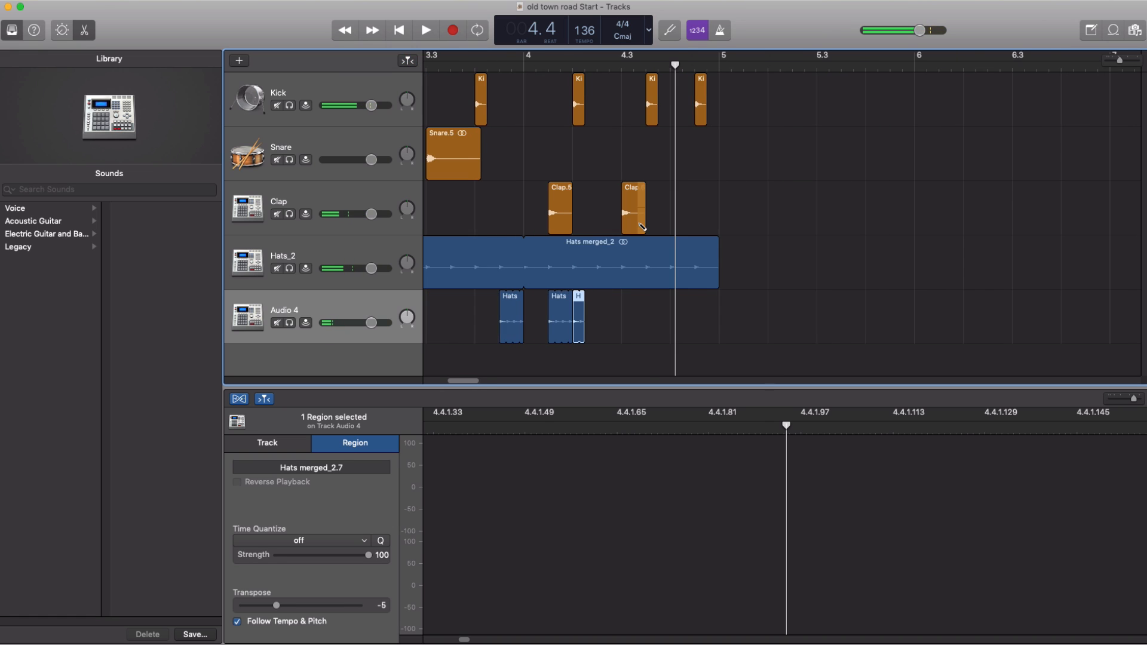
key(Return)
key(space)
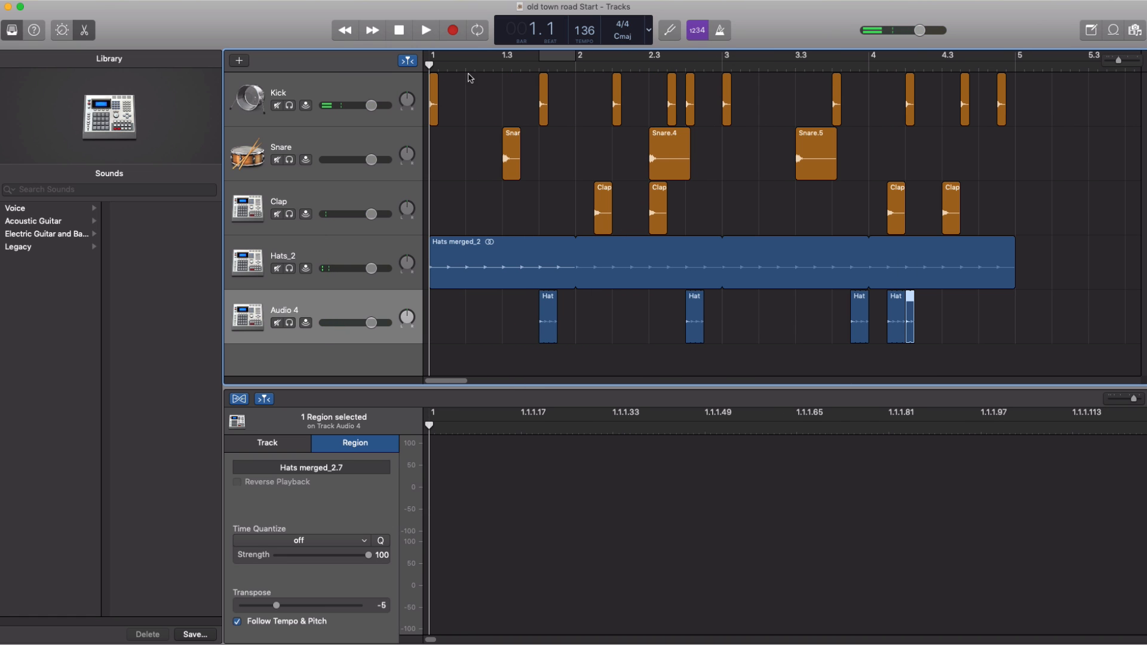
drag(439, 59, 993, 213)
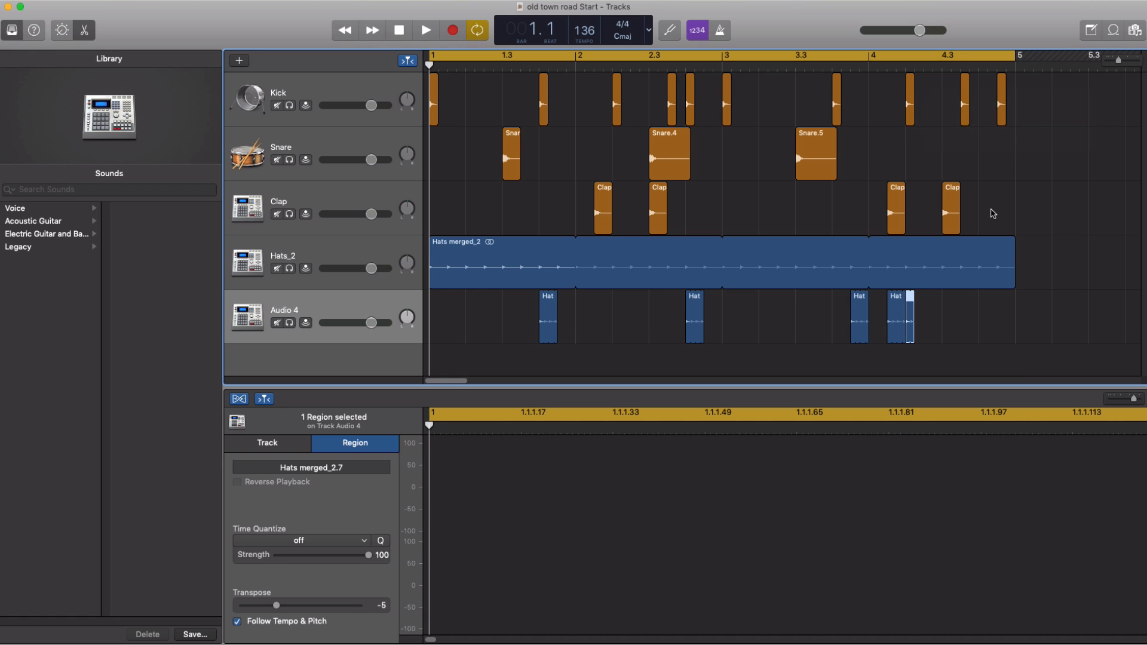
key(space)
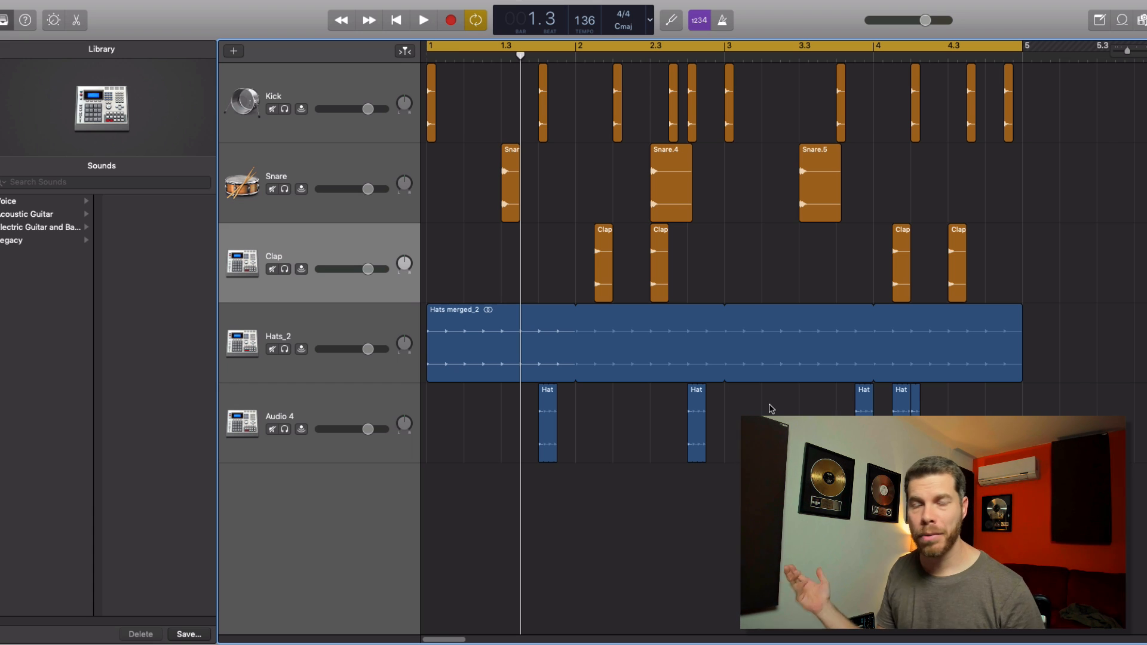
Switch to Finder, add 808 Sub.wav from the 01 Jigsaw folder as a new track and move its region to the start of bar 1
key(super+Tab)
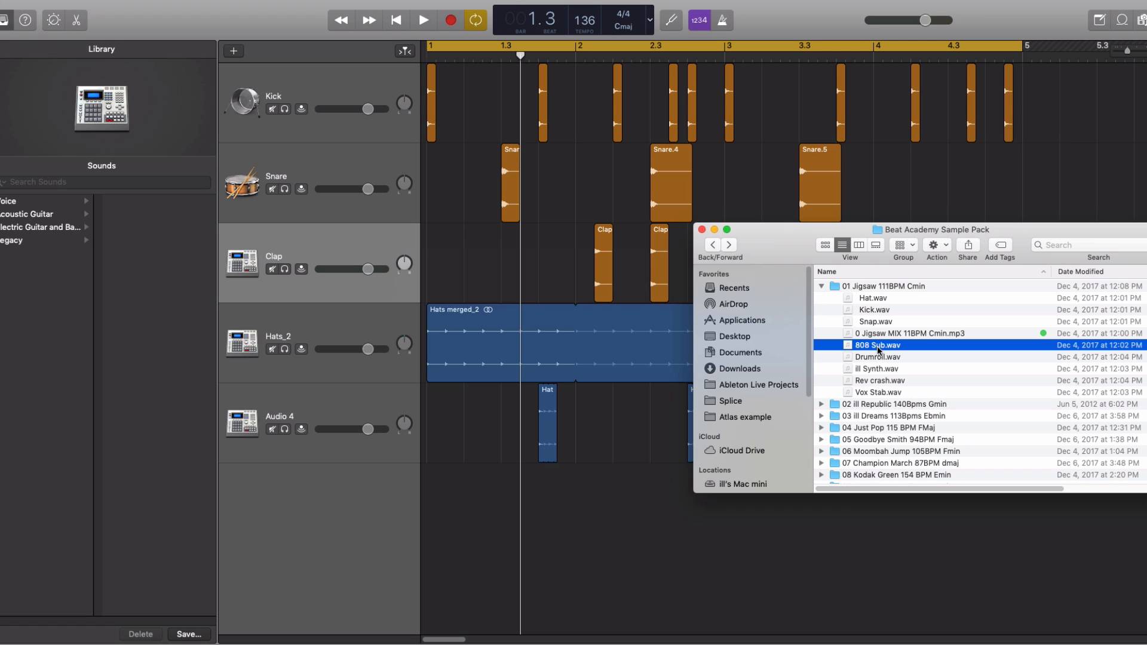
drag(889, 347, 539, 502)
click(615, 521)
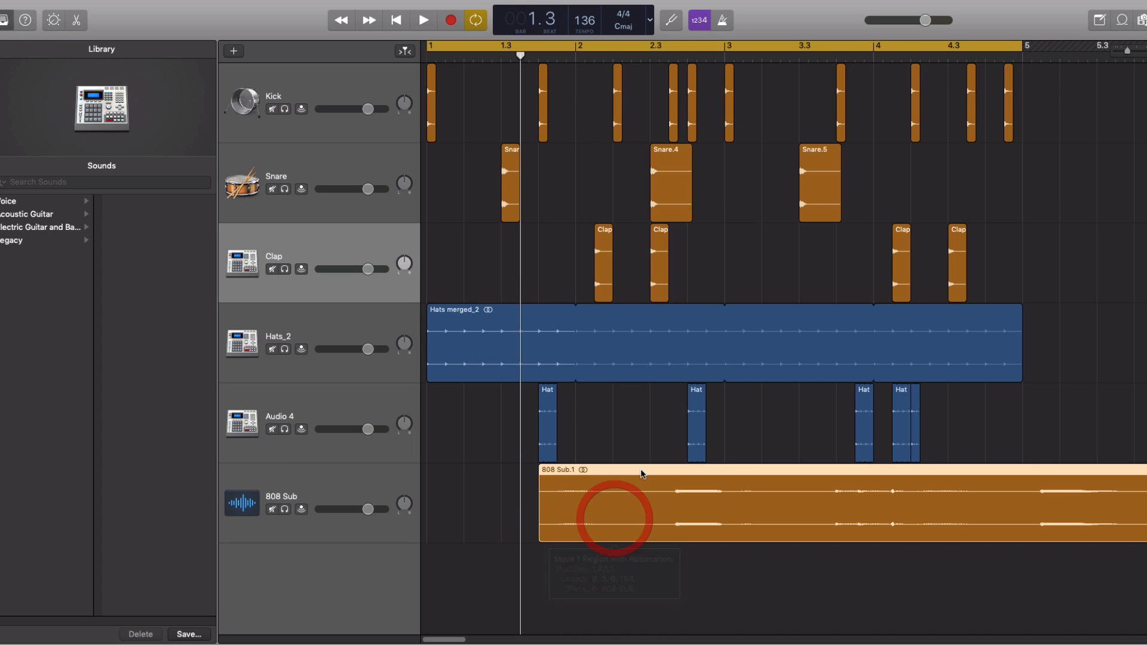
drag(655, 473, 538, 478)
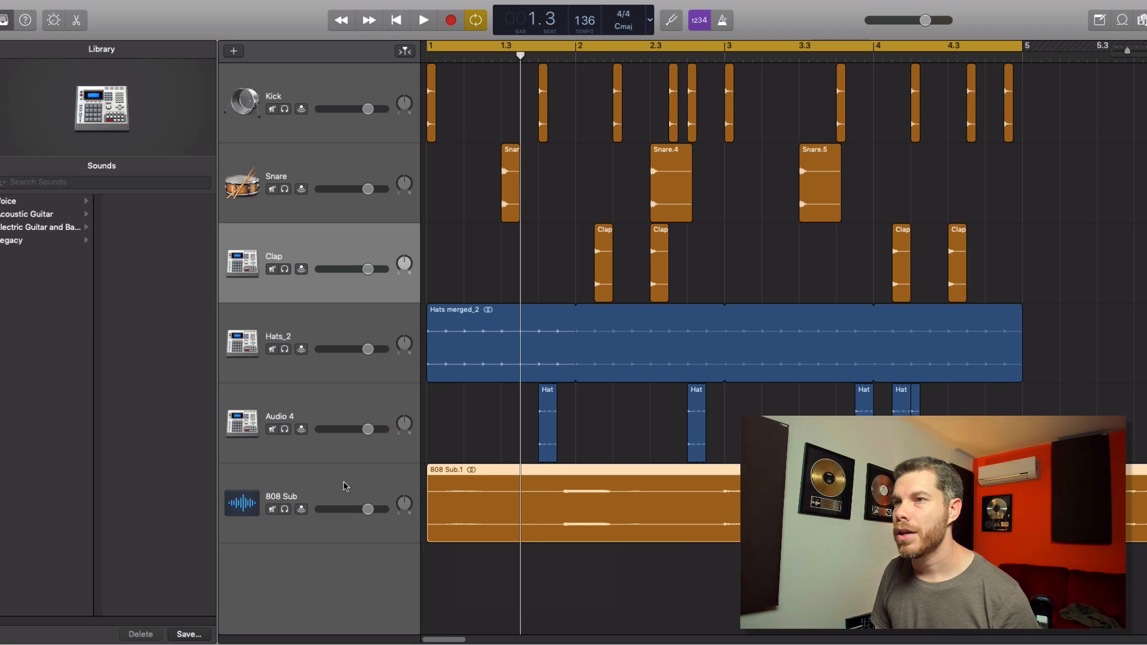
Solo the 808 Sub track, open its region in the audio editor and play the first two notes
click(285, 509)
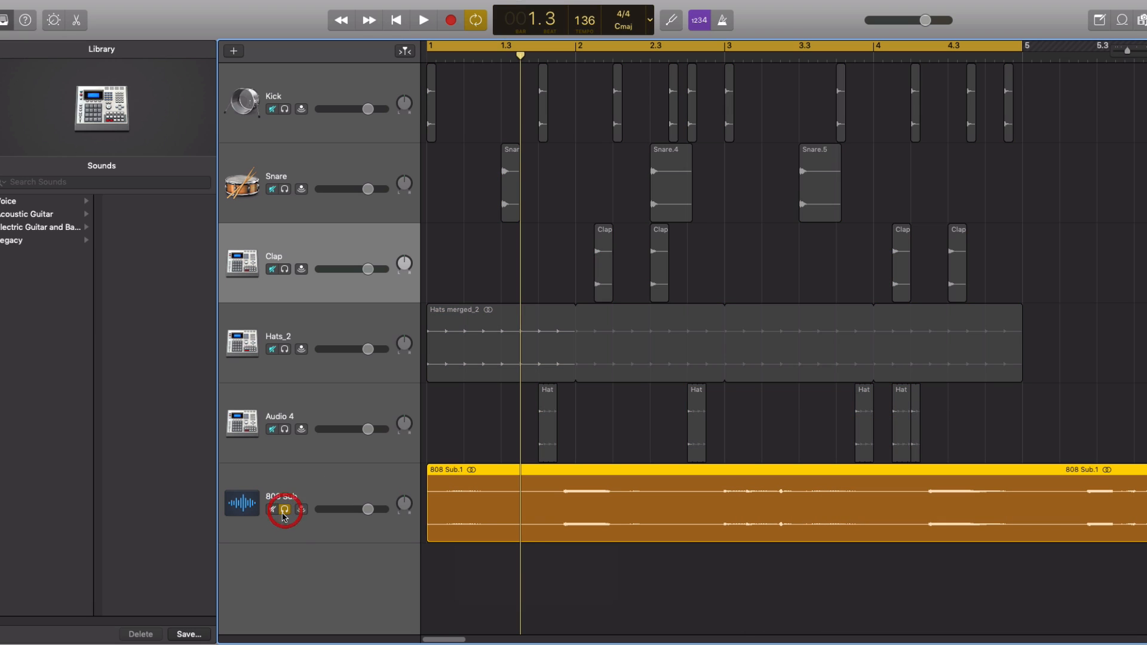
double_click(504, 519)
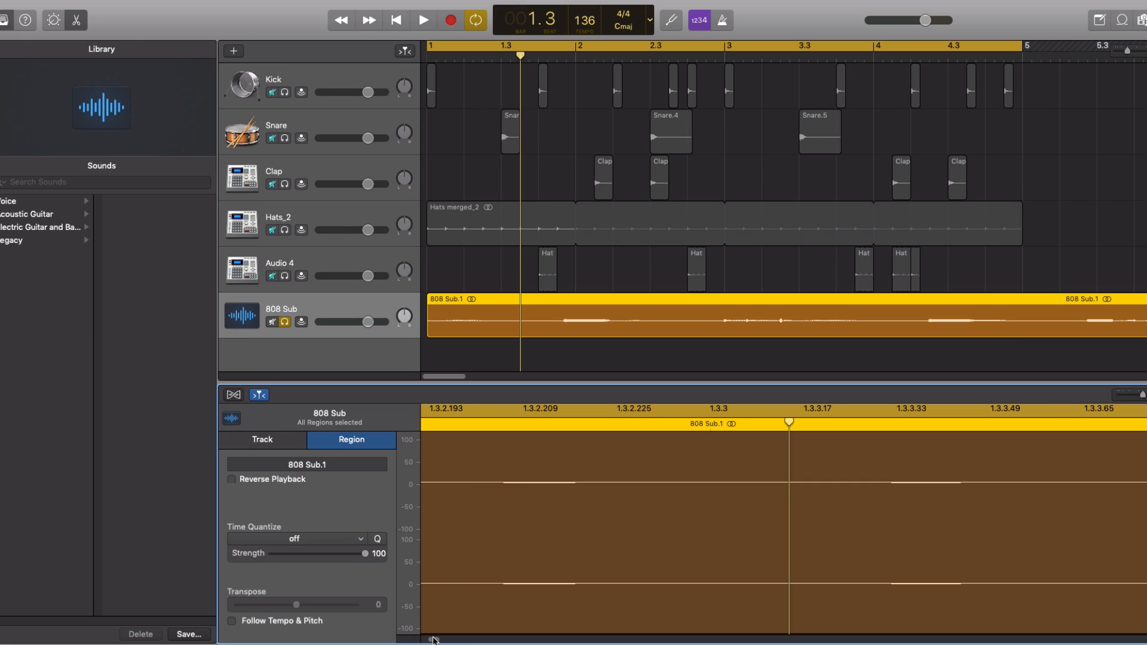
key(super+Left)
key(super+Left)
key(super+Left)
key(super+Left)
key(super+Left)
key(super+Left)
key(super+Left)
key(super+Left)
key(super+Left)
key(super+Left)
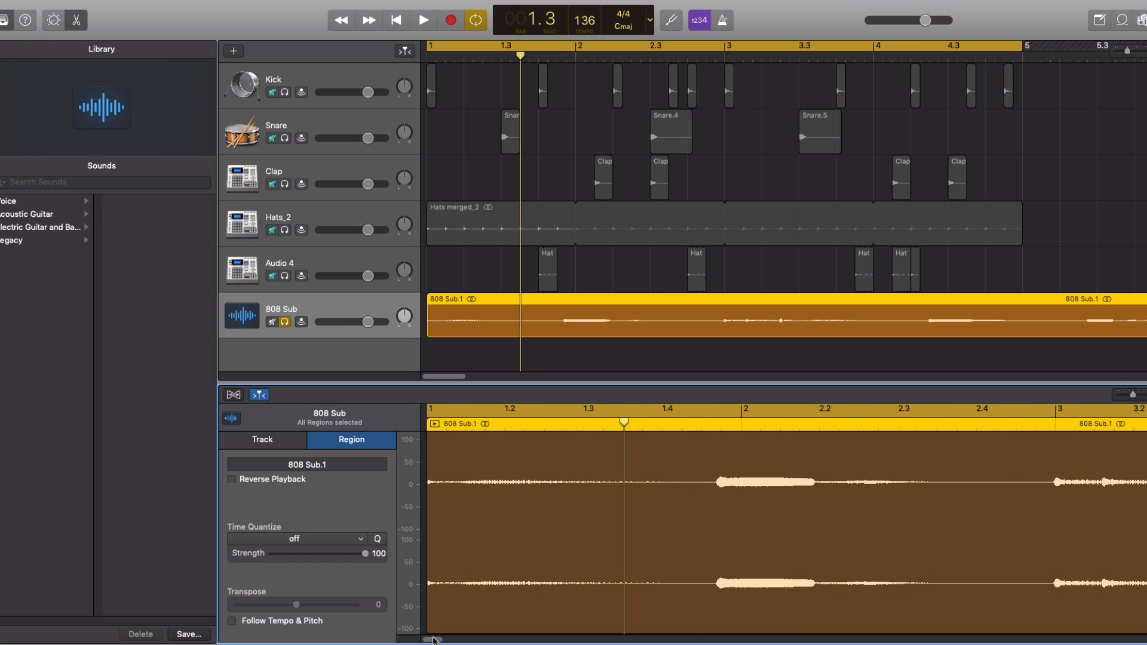
key(space)
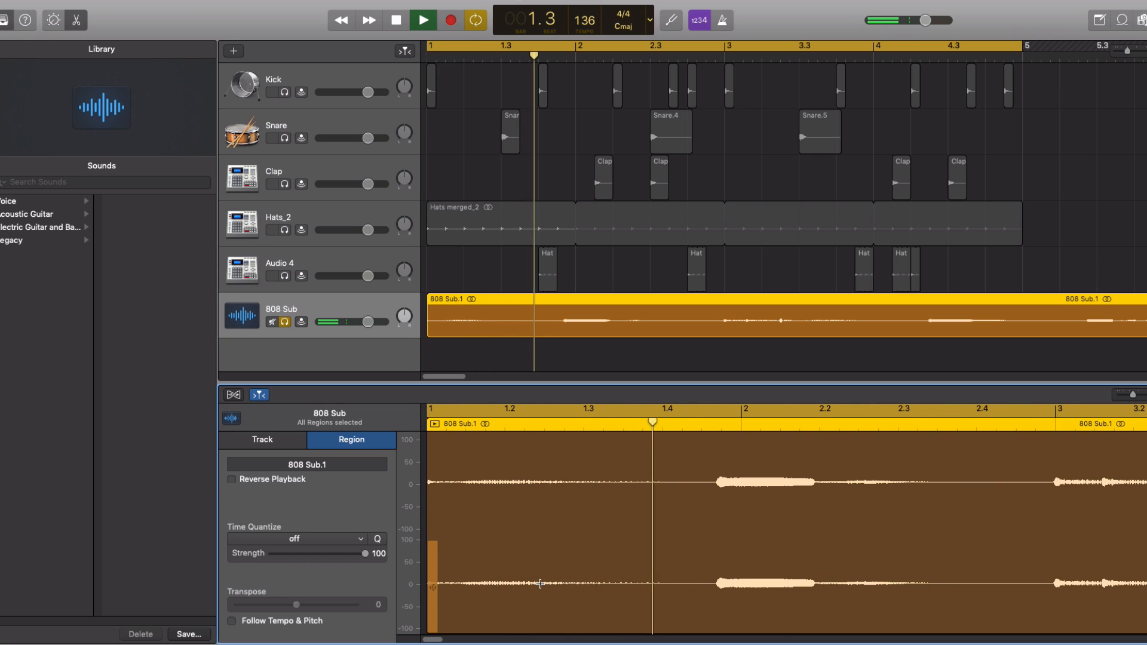
key(space)
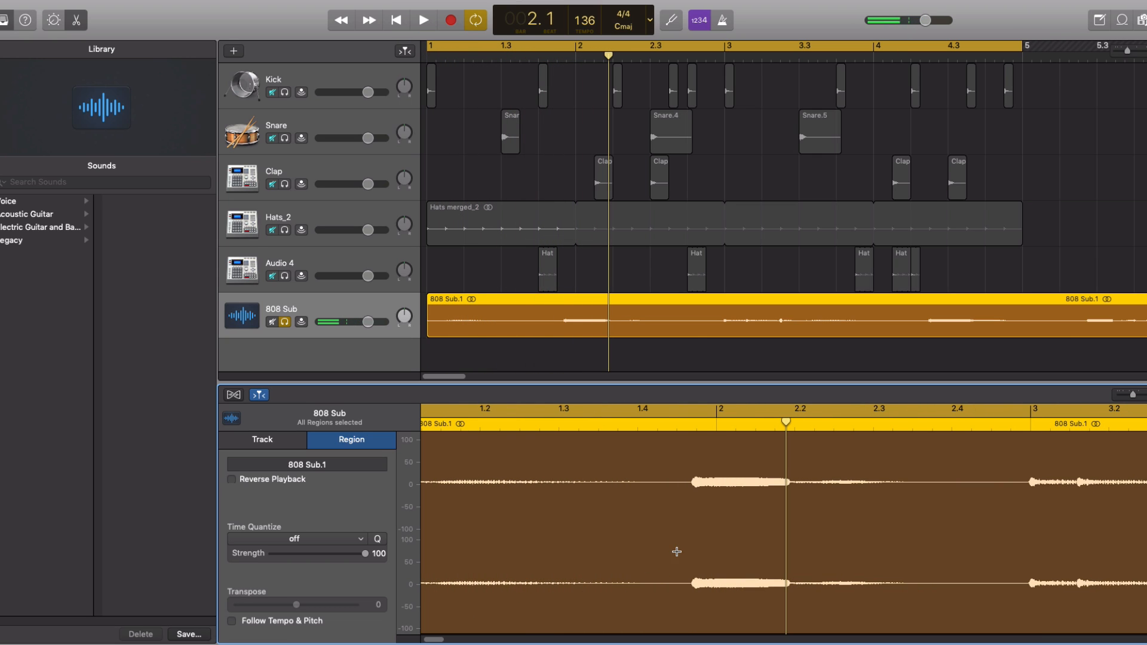
Trim the start of the 808 Sub region to the strong note just before bar 2 and move the playhead just before bar 3
drag(432, 640, 422, 635)
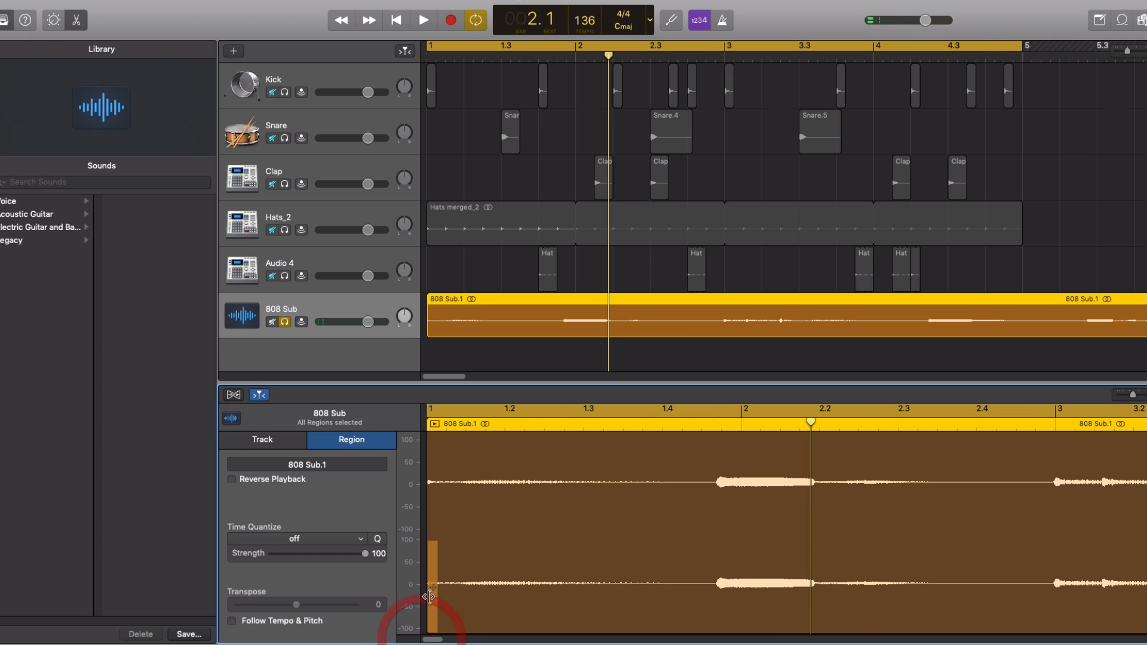
drag(432, 588, 721, 624)
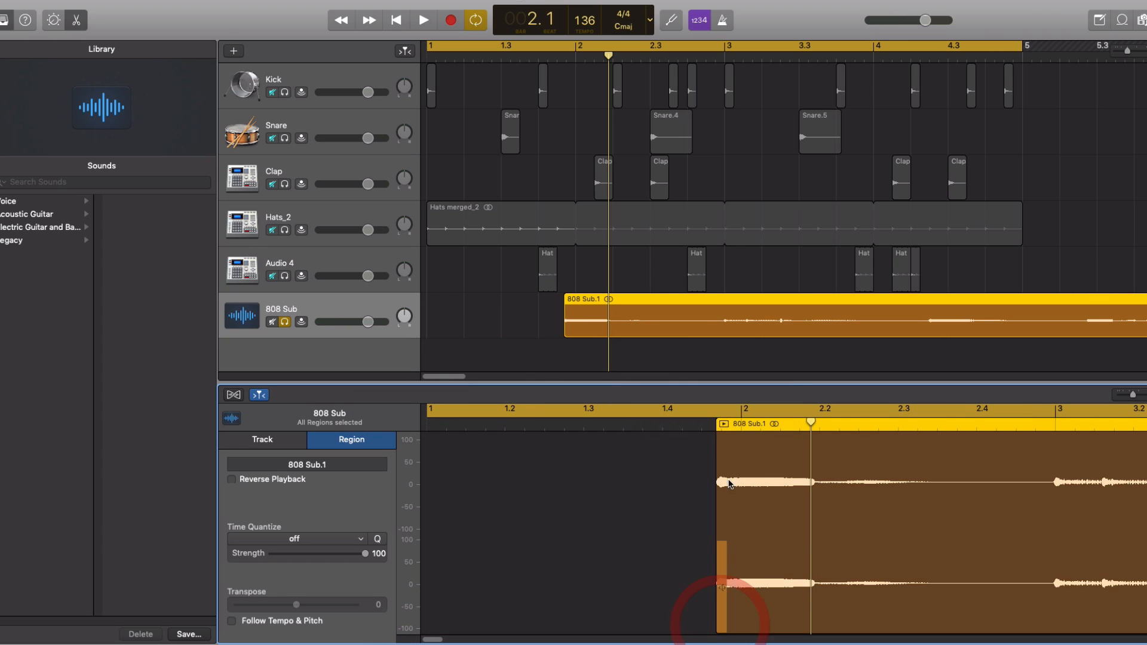
drag(811, 422, 1053, 464)
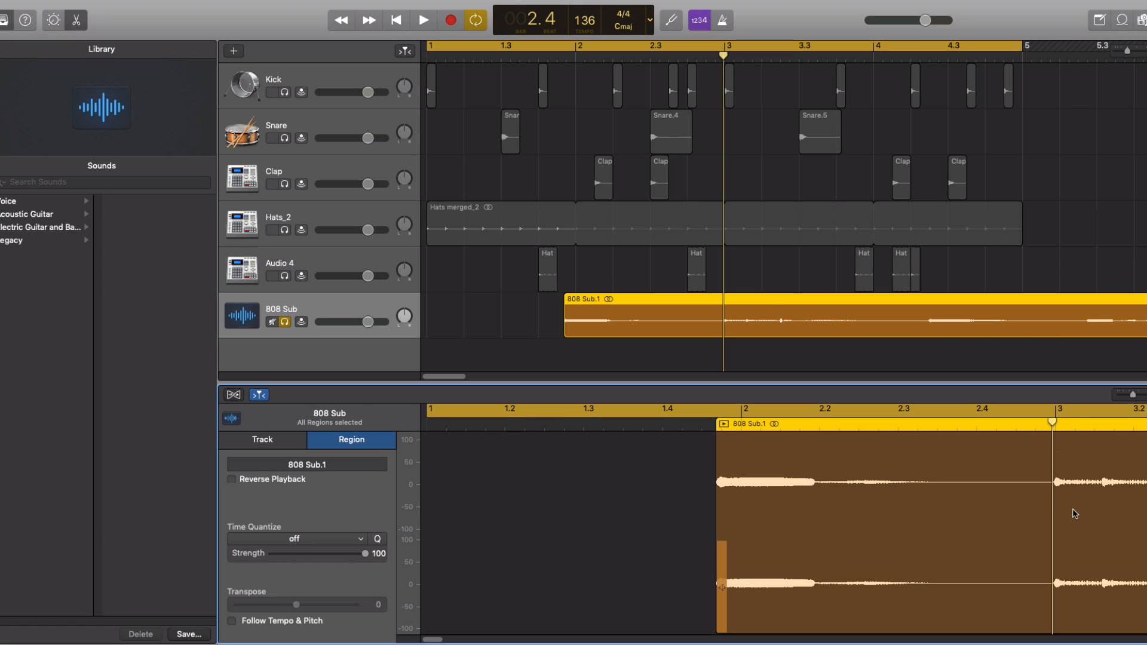
Split the 808 Sub region at the playhead, delete the later part, trim the remaining note's end back to about 2.4, and unsolo the track
key(super+t)
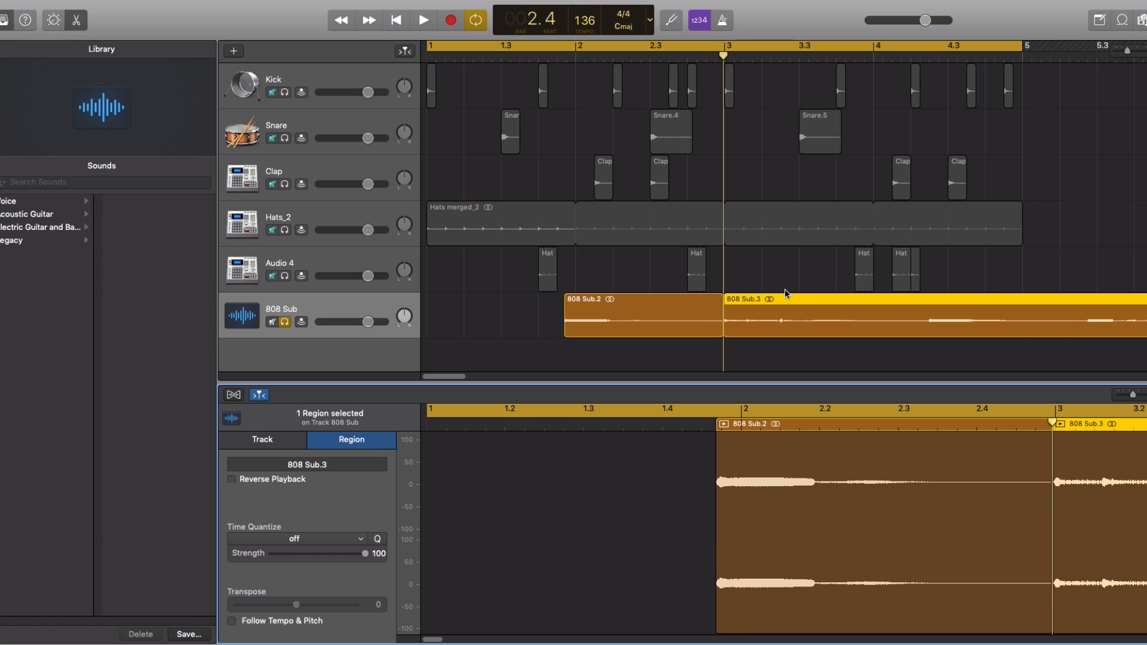
click(784, 299)
key(Delete)
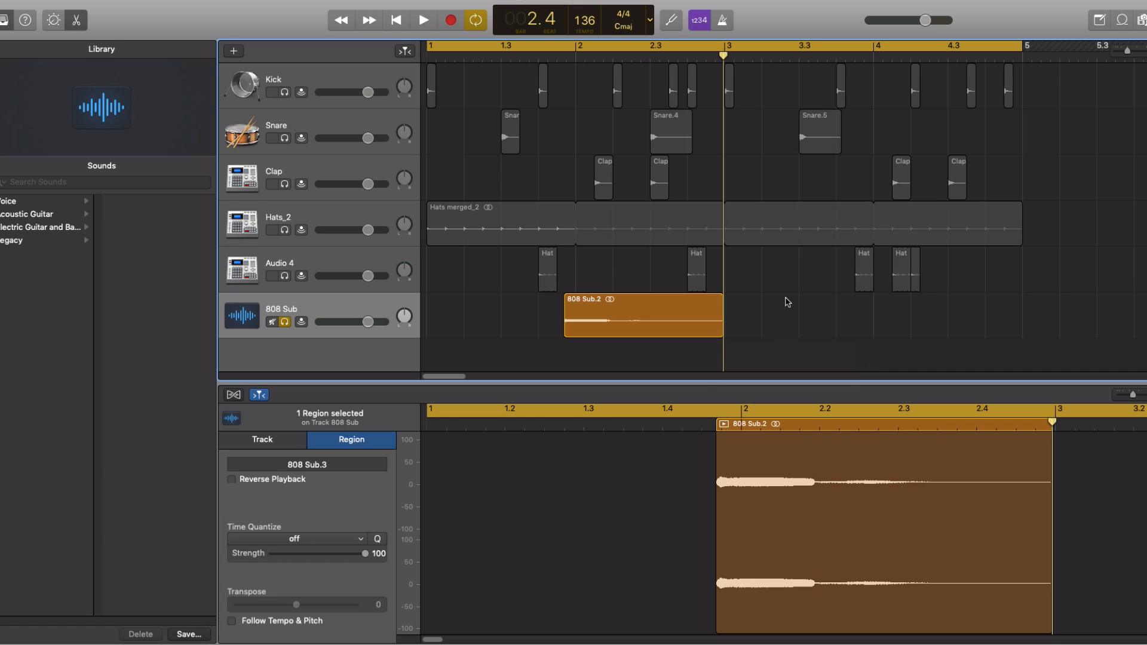
click(667, 313)
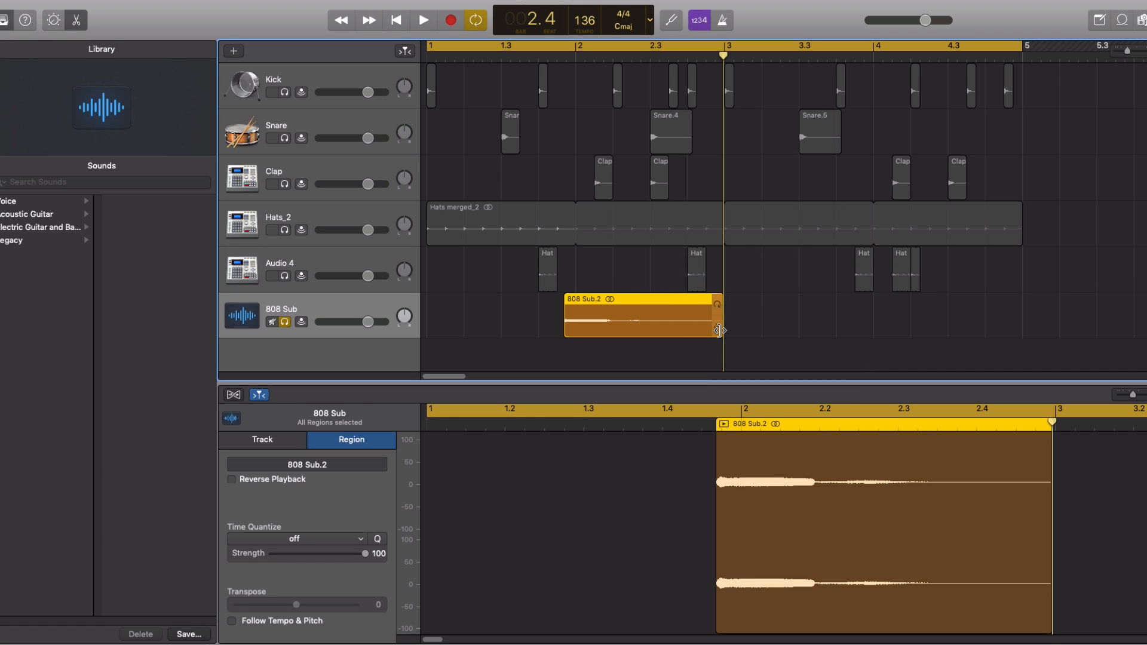
drag(719, 331, 687, 333)
click(285, 322)
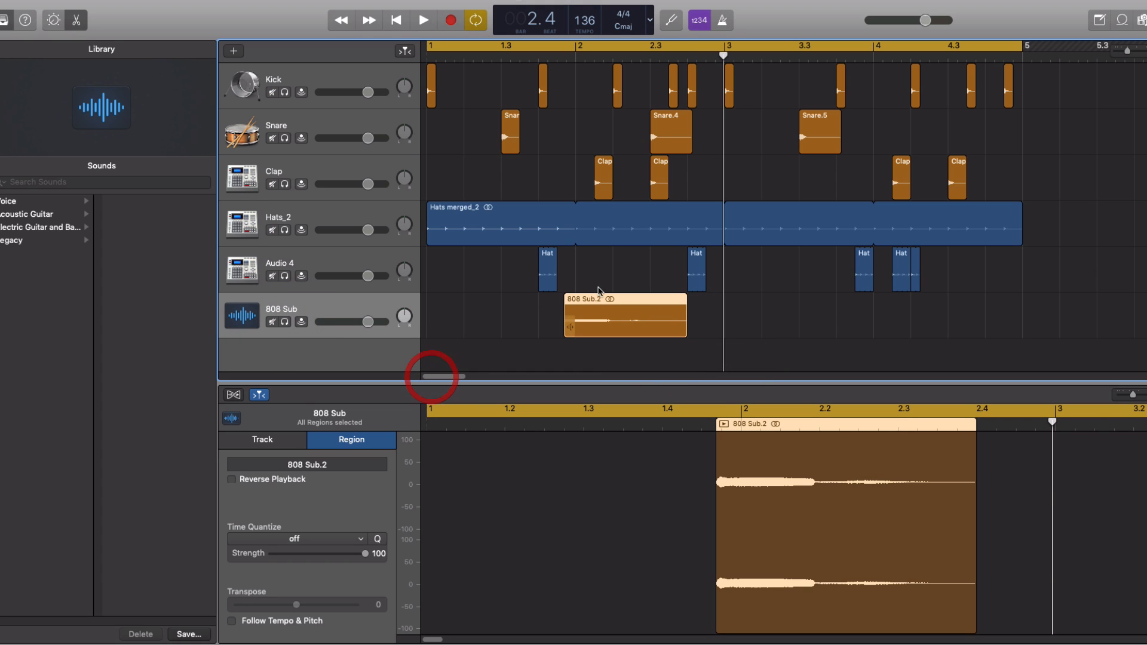
Move the 808 Sub note to the start of bar 1, shorten it to end at the second kick, and play the beat briefly
drag(637, 301, 496, 303)
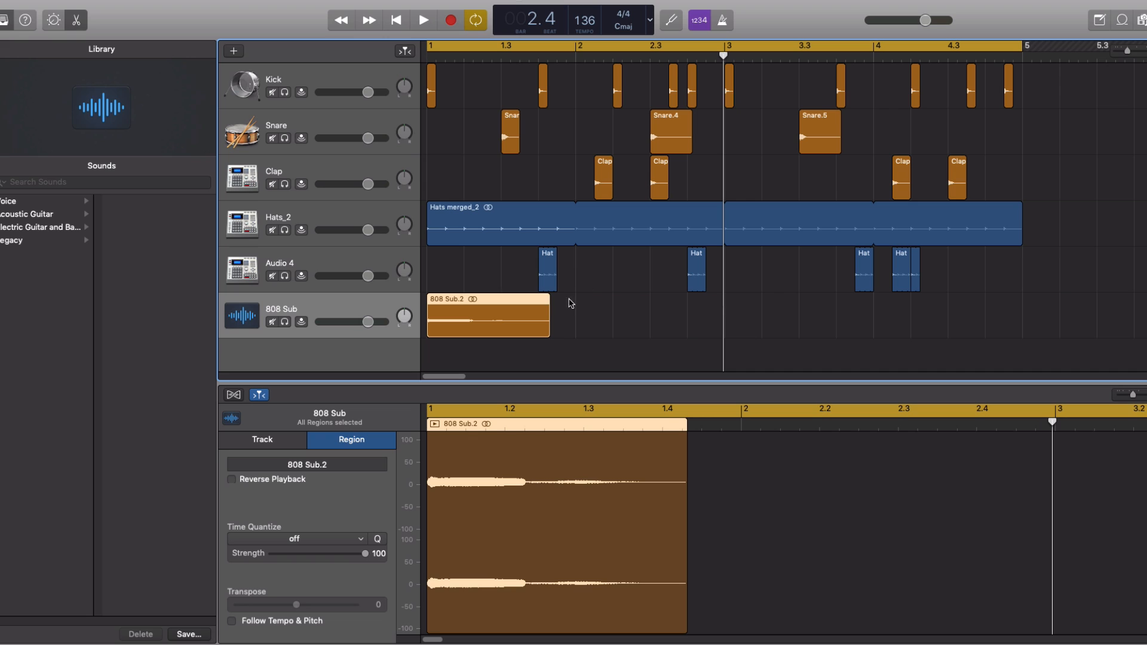
mouse_move(547, 327)
mouse_down()
mouse_move(469, 337)
mouse_move(591, 338)
mouse_move(538, 341)
mouse_up()
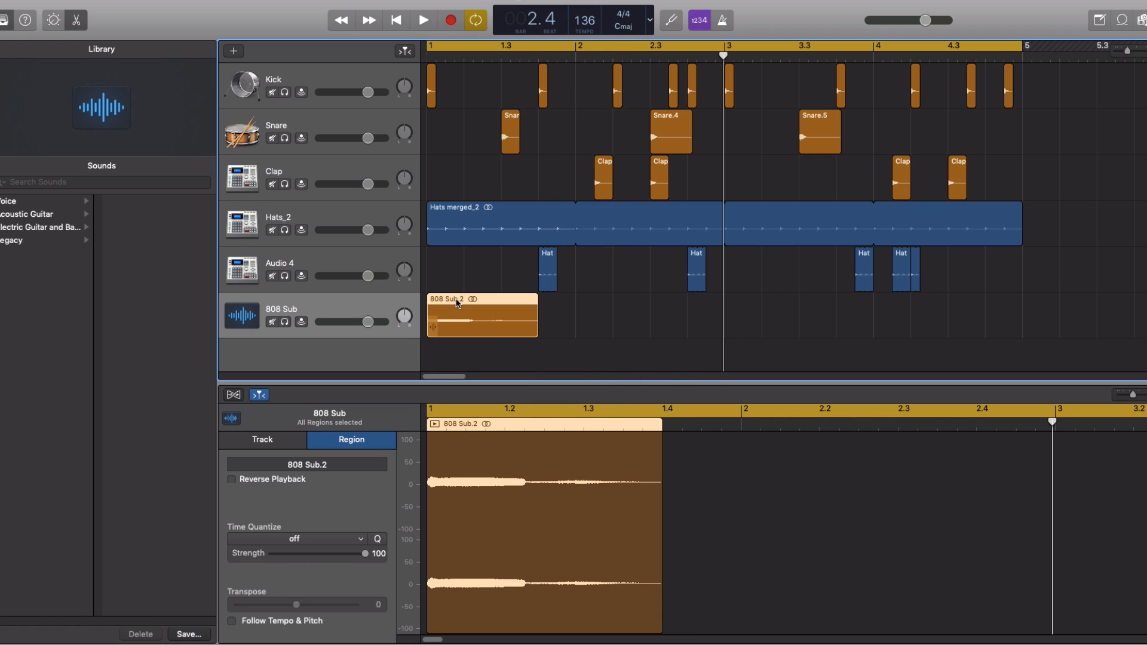
key(space)
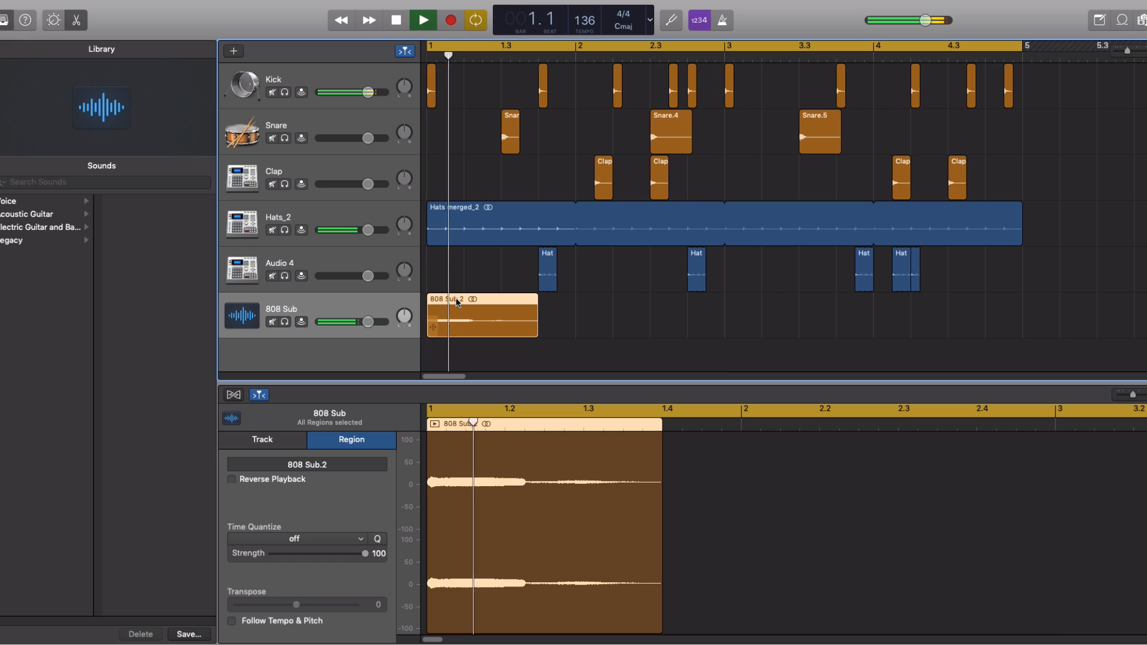
key(space)
Copy the 808 Sub note under every remaining kick hit through bar 4 and play the beat from the start
drag(456, 299, 1039, 302)
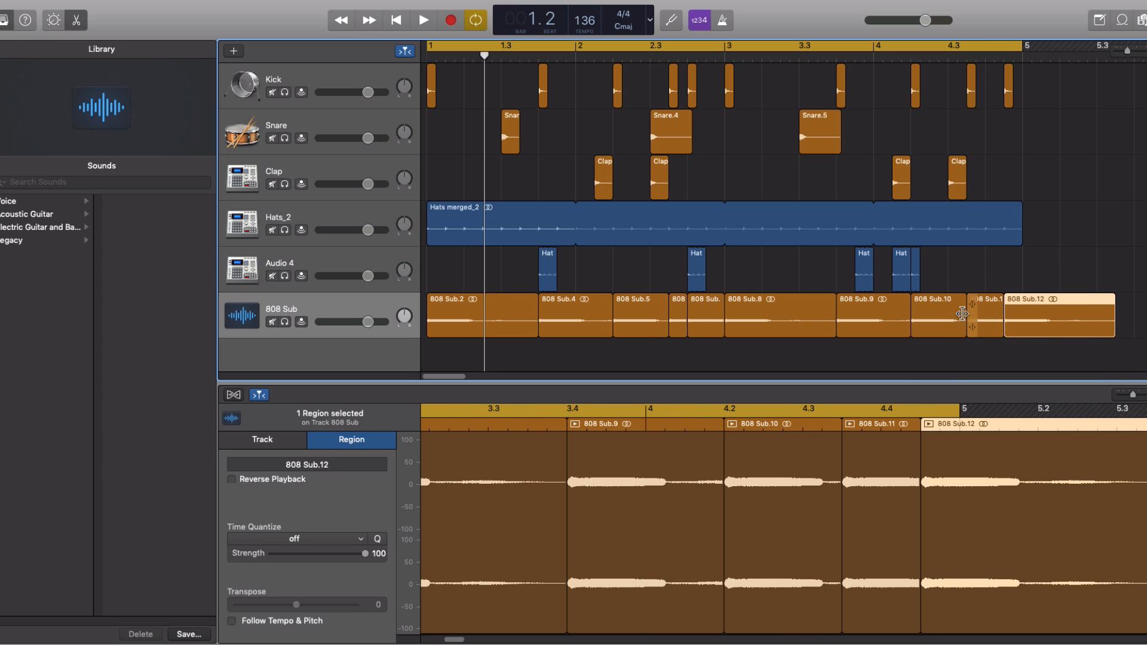
key(Return)
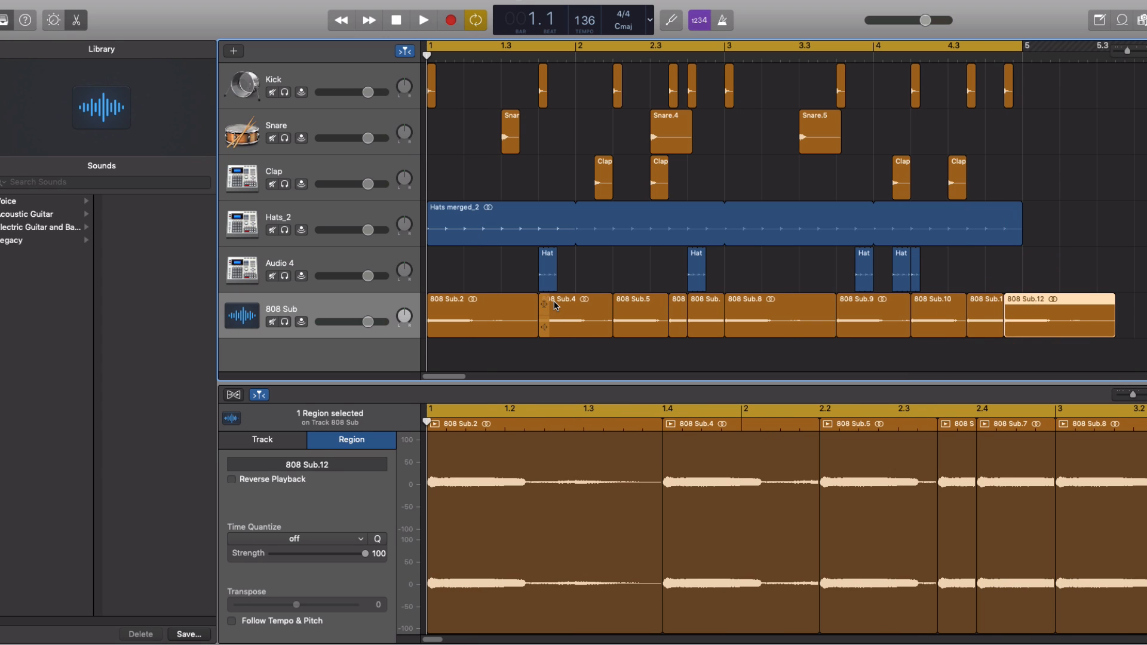
key(space)
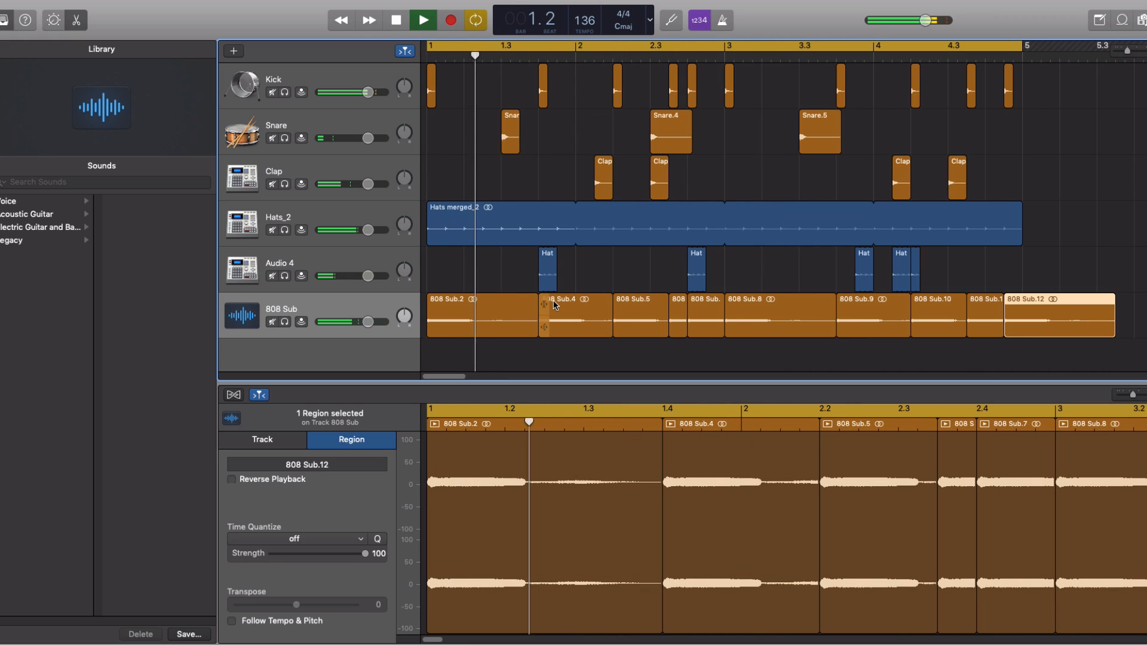
key(space)
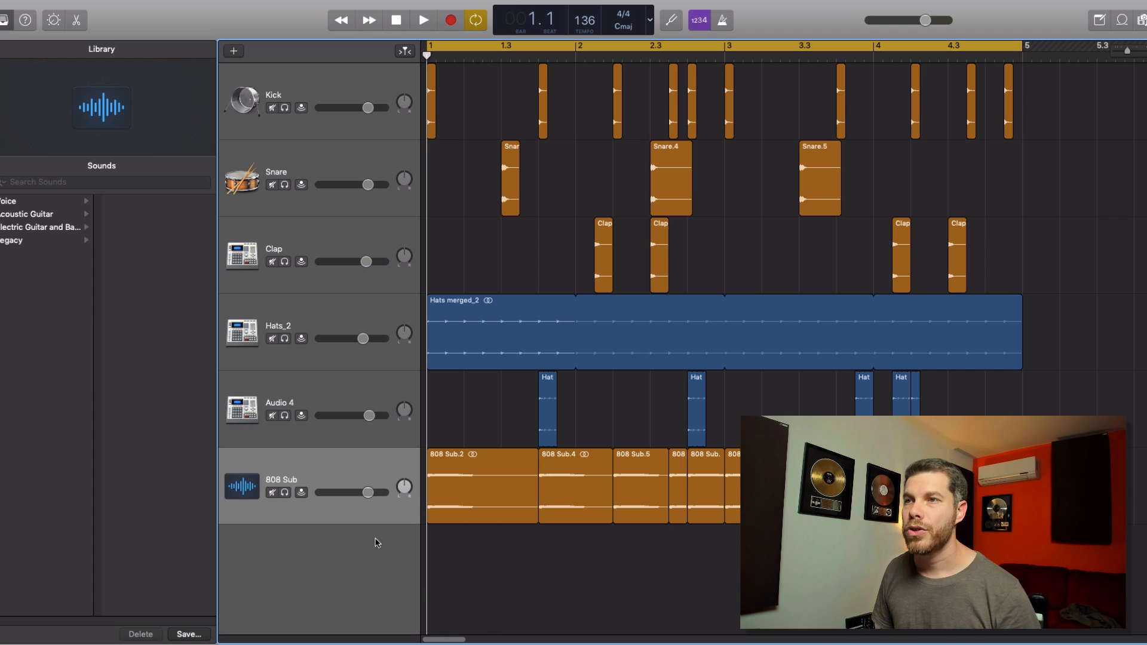
Solo the 808 Sub track, add a Software Instrument track with the Classic Electric Piano sound, and solo it as well
click(286, 492)
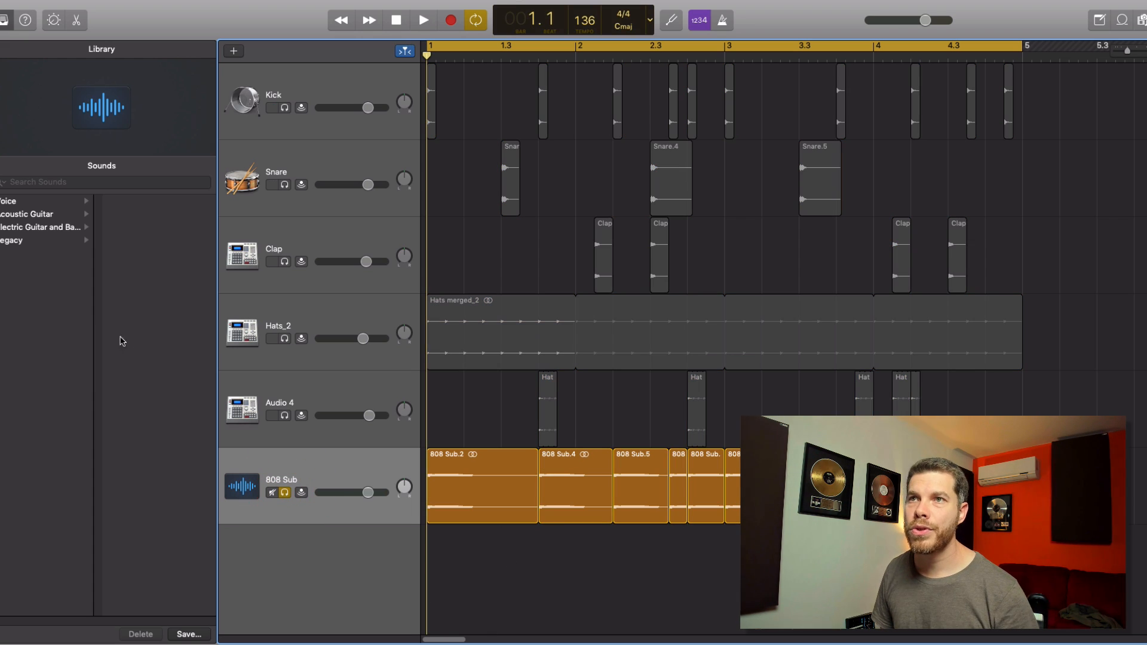
click(235, 53)
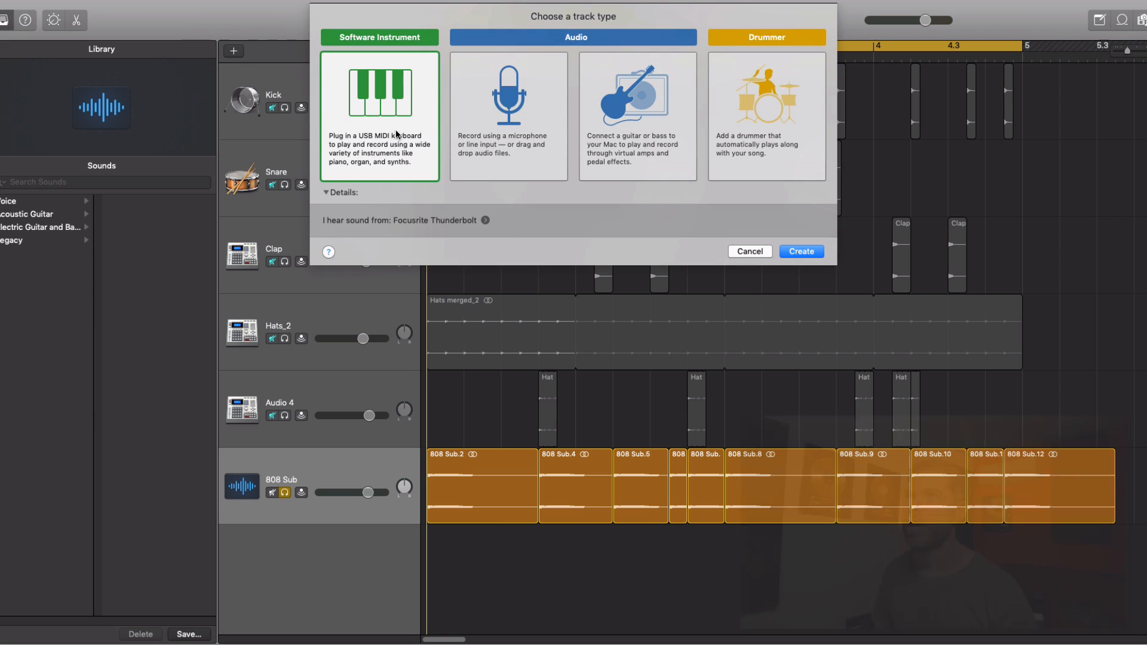
click(396, 133)
click(803, 251)
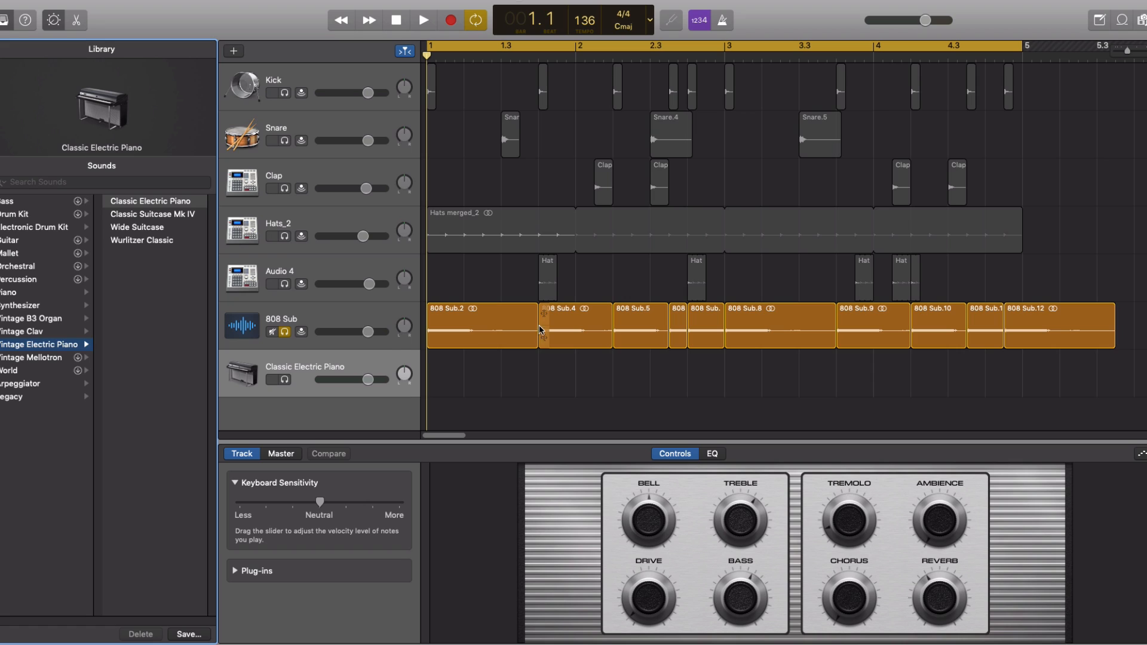
click(286, 380)
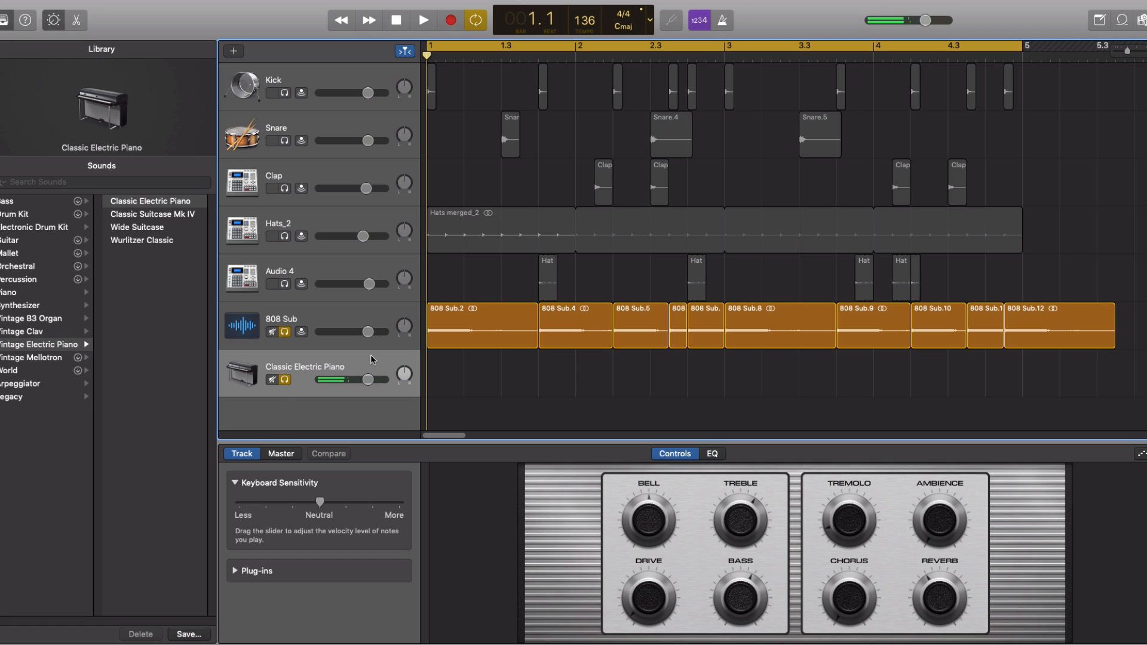
Lower the Classic Electric Piano track's volume and play it together with the 808 Sub to match the notes
drag(368, 380, 338, 380)
key(space)
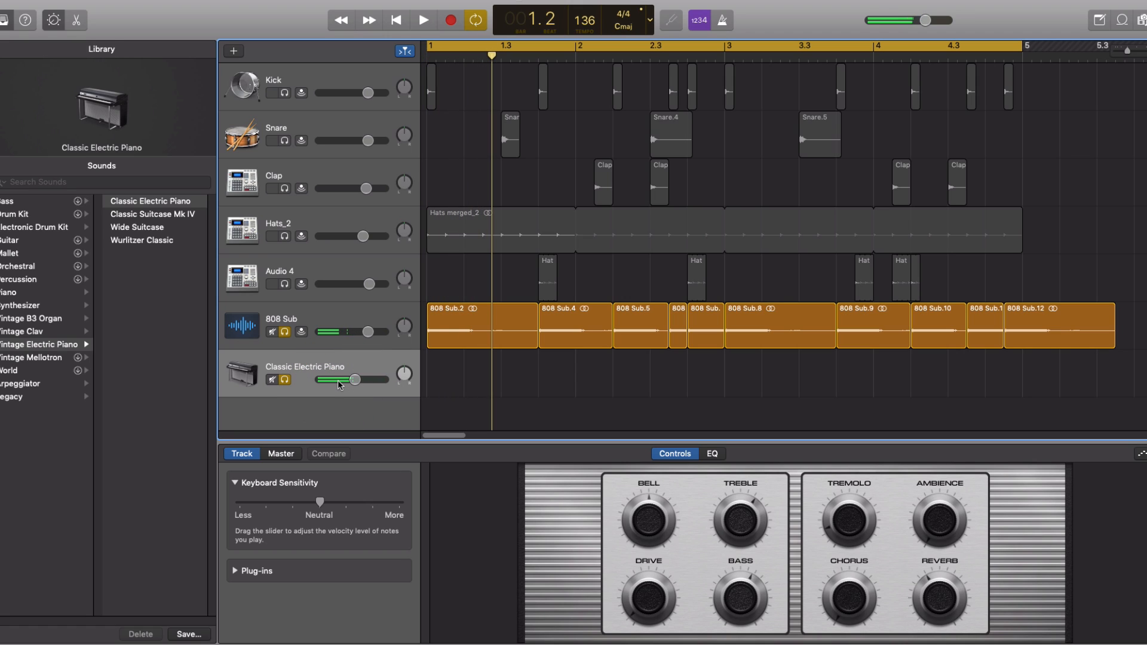
key(space)
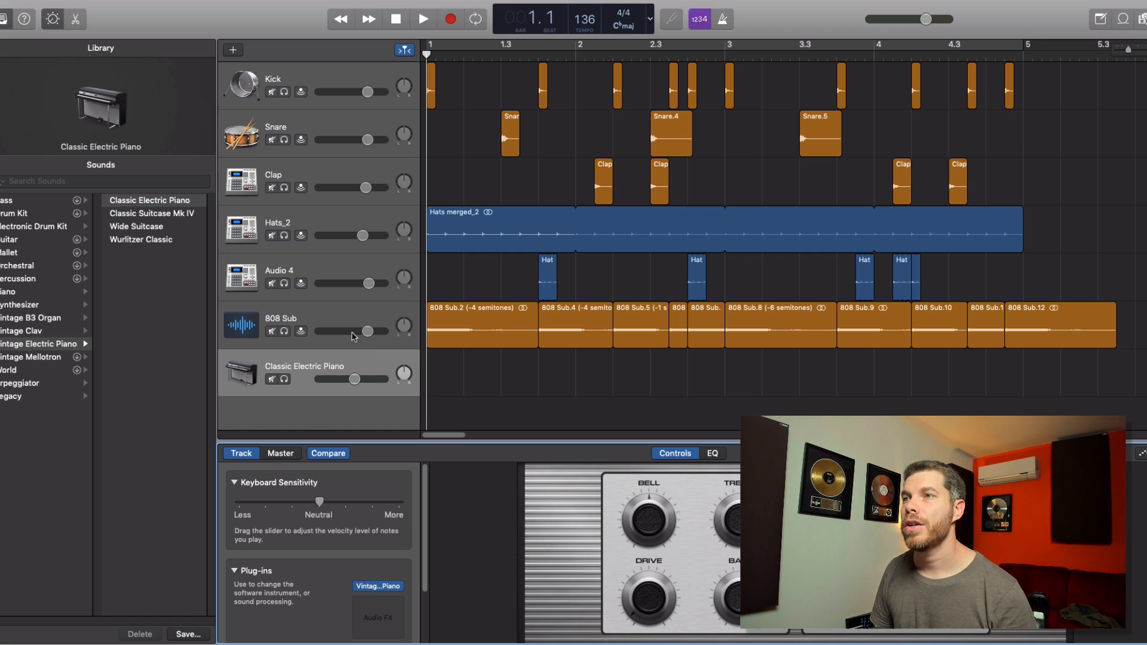
Open the first 808 Sub region in the audio editor and review the transpose settings of the regions up to bar 3
double_click(471, 326)
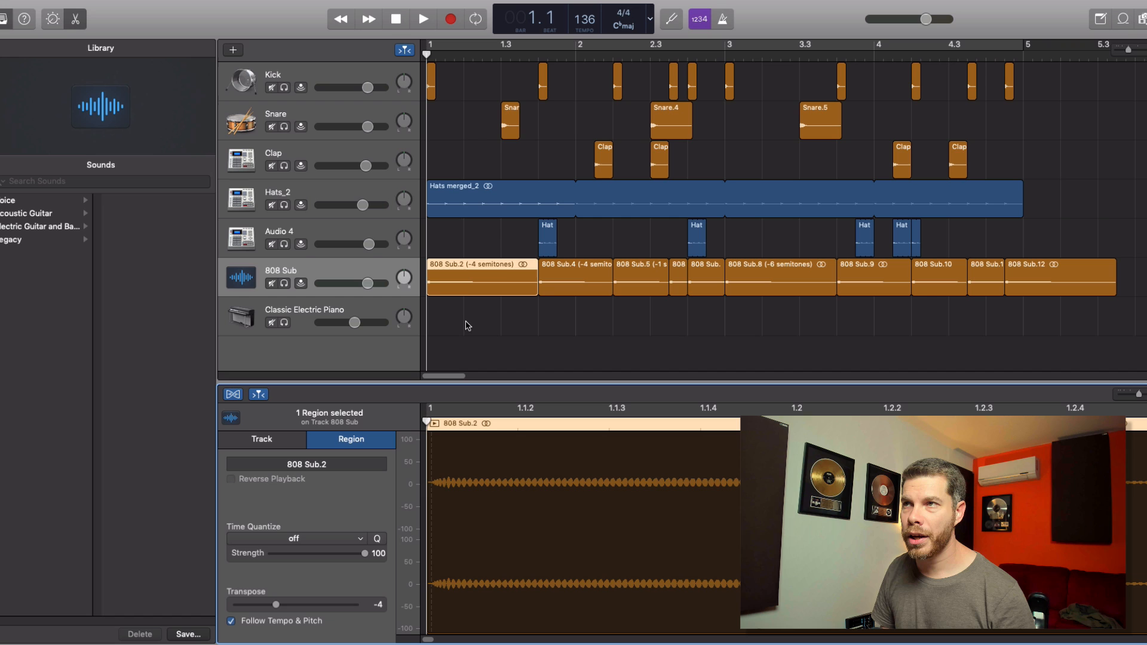
double_click(466, 289)
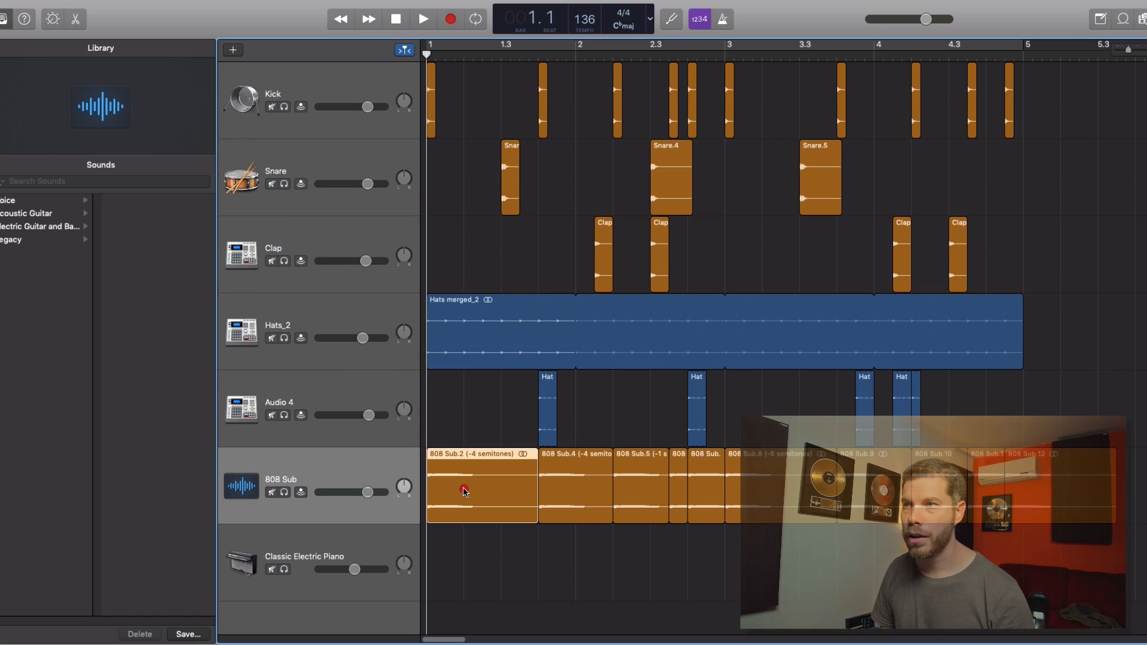
double_click(466, 491)
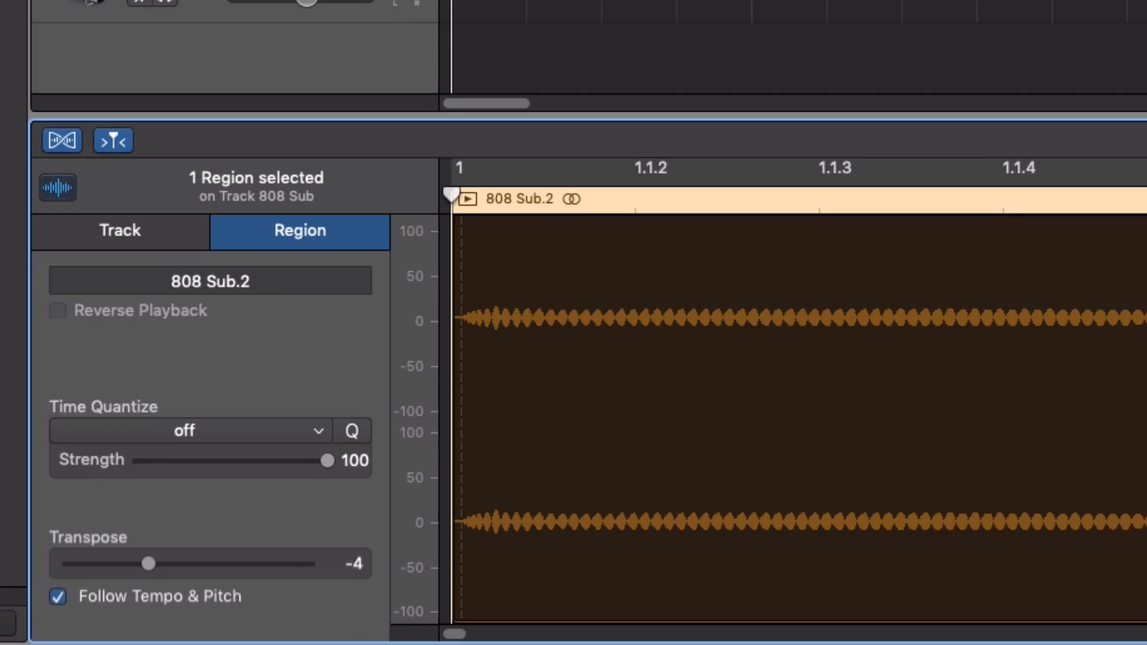
click(571, 275)
click(633, 285)
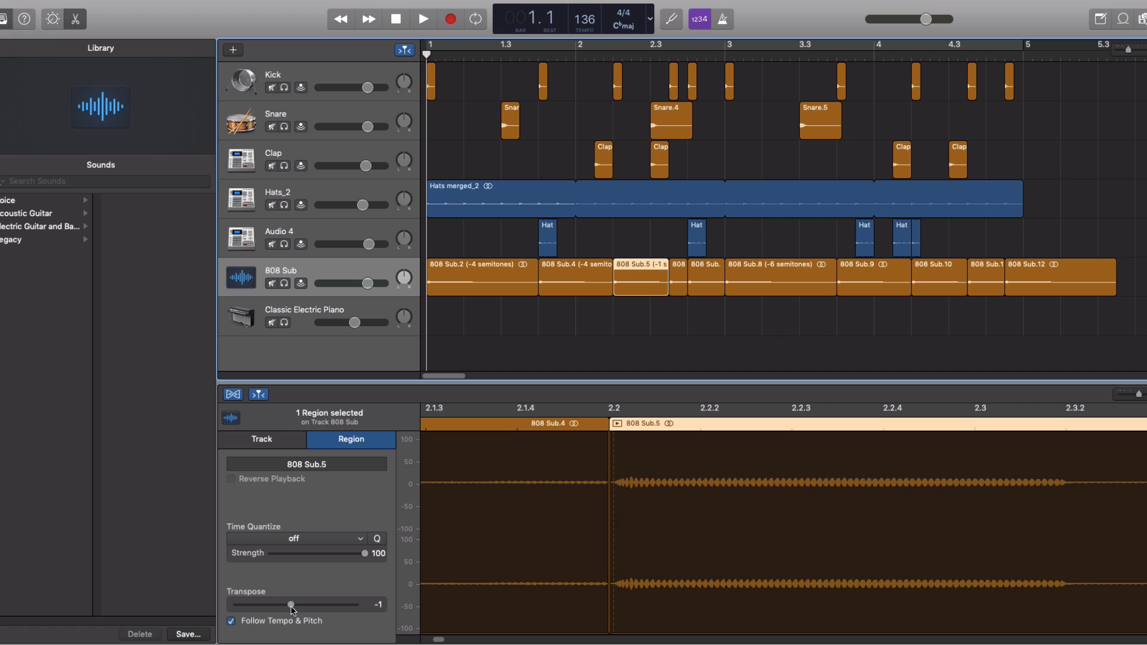
click(678, 285)
click(705, 280)
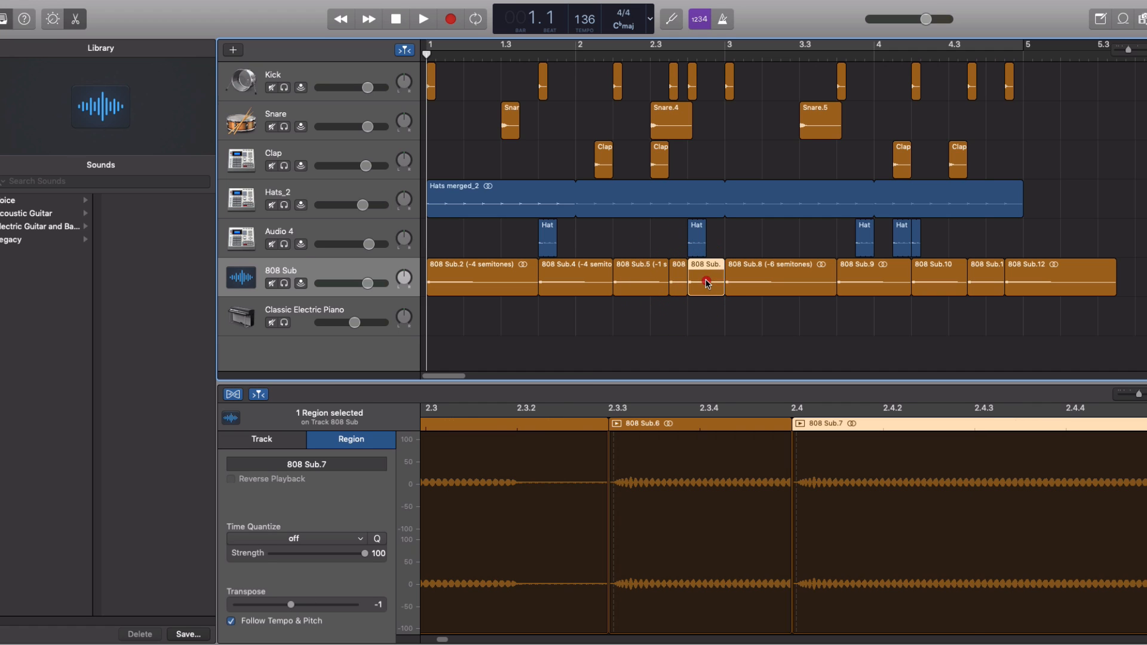
click(767, 286)
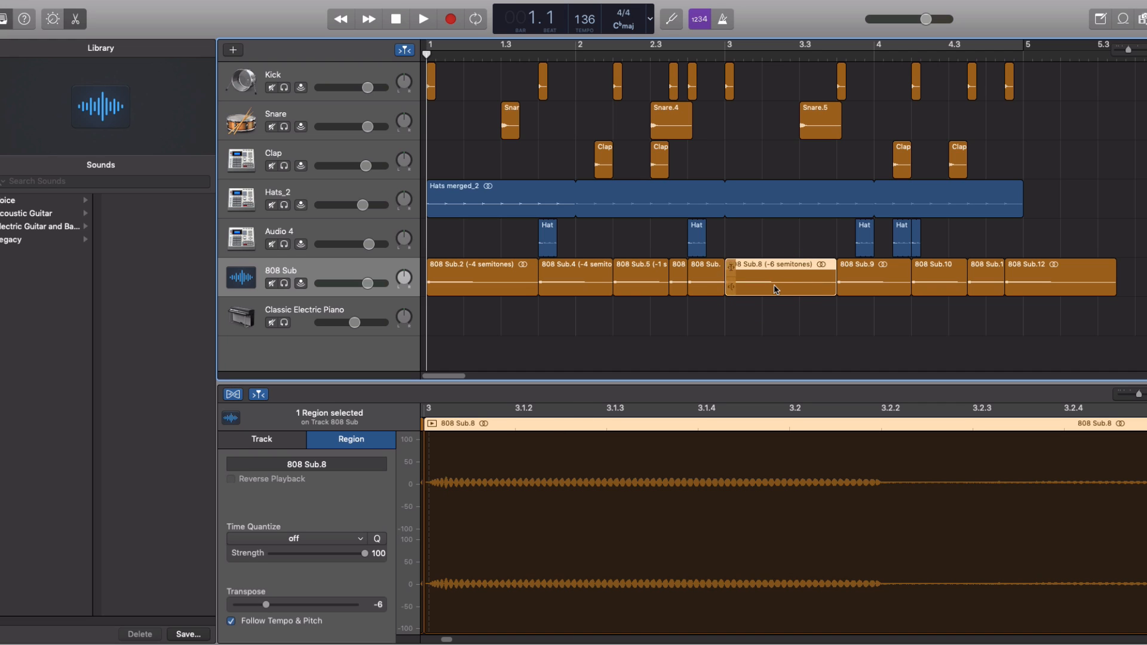
Turn on Follow Tempo & Pitch for the 808 Sub.9 region and transpose it by -6 semitones
click(874, 281)
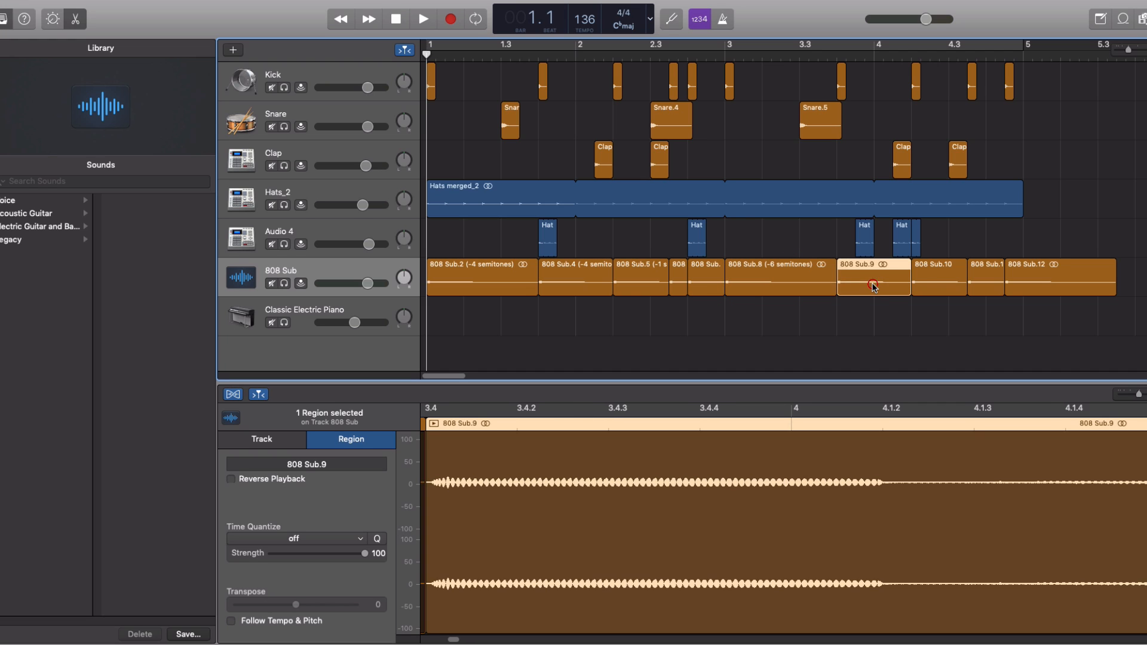
click(231, 621)
drag(296, 604, 261, 607)
Play up to the 808 Sub.10 region, turn on its Follow Tempo & Pitch, and transpose it by -11 semitones
click(940, 287)
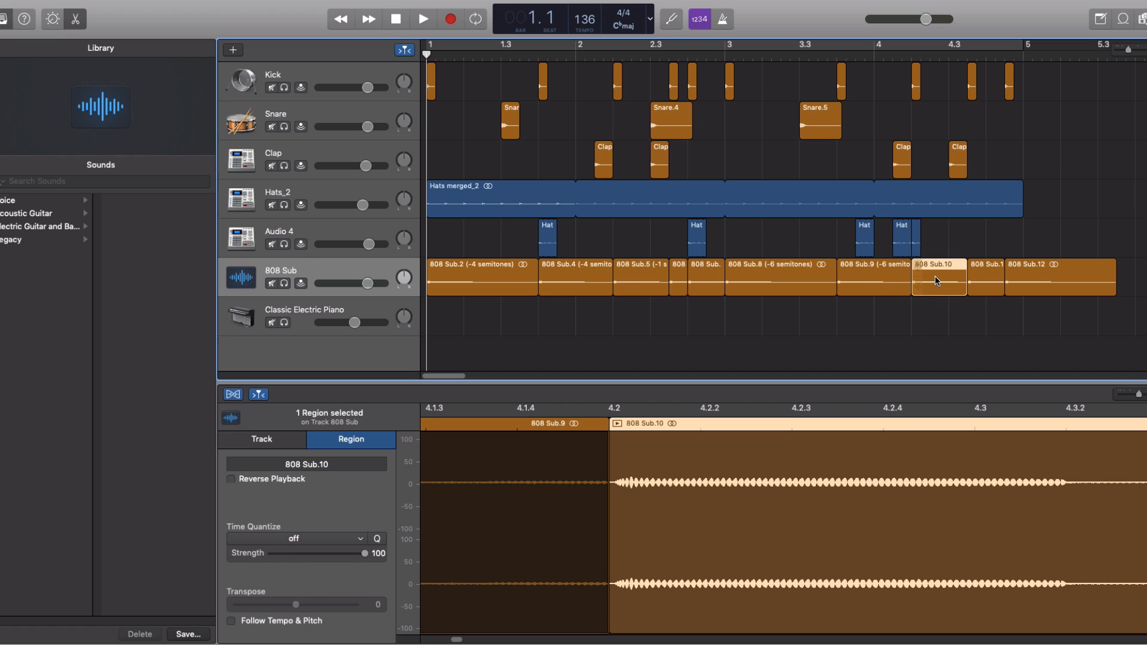
key(space)
key(space)
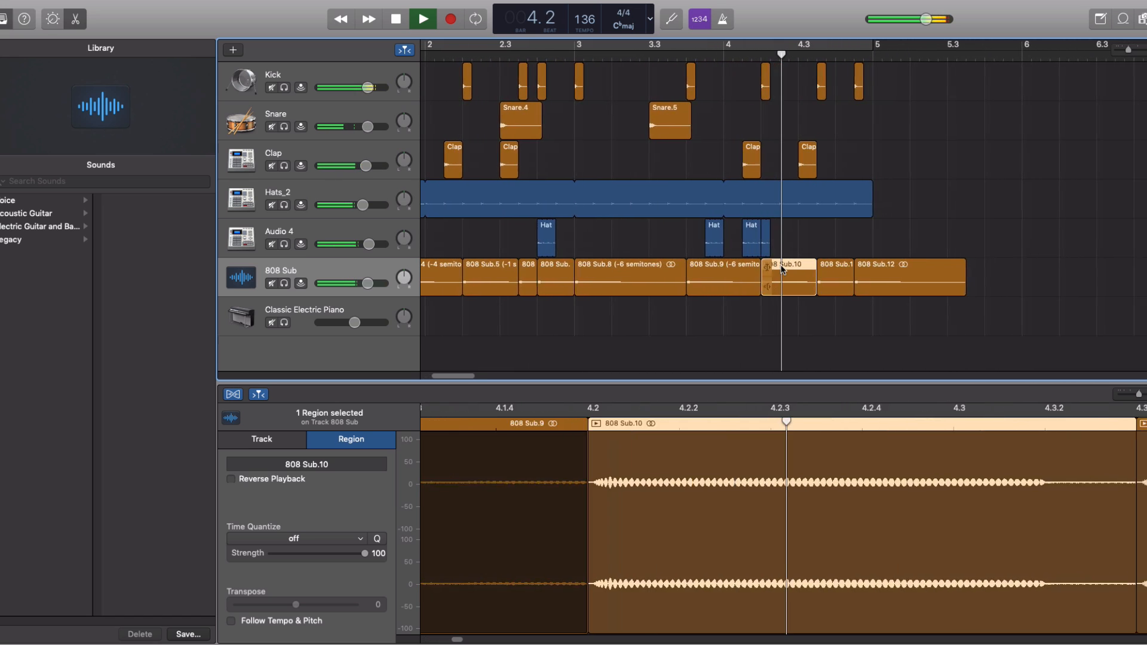
key(space)
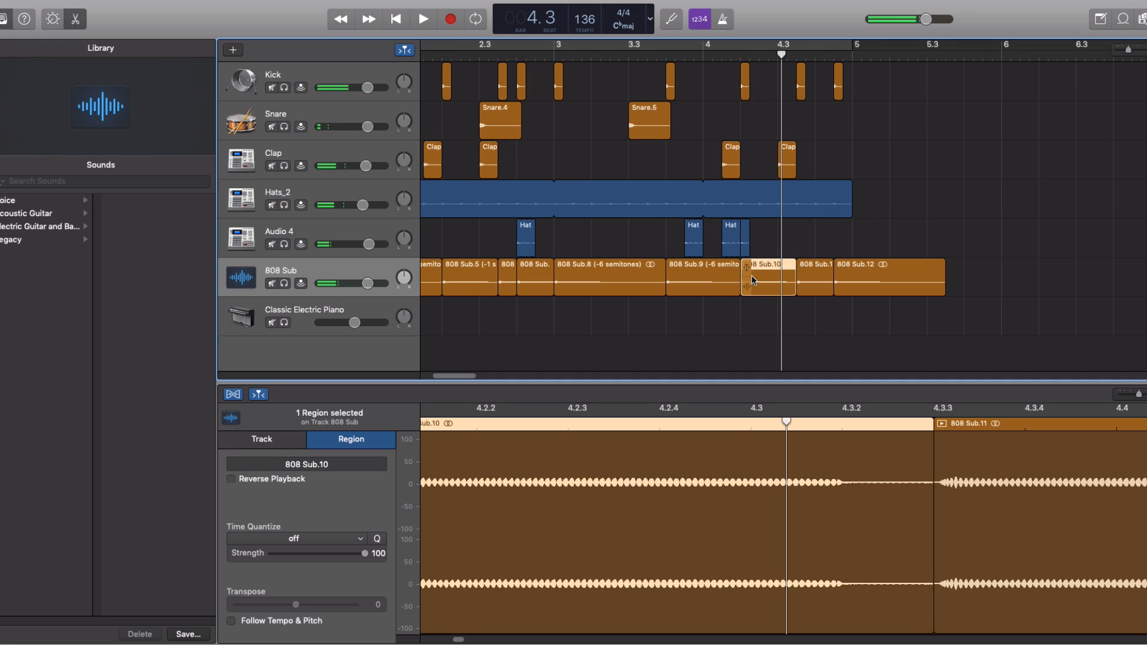
click(231, 623)
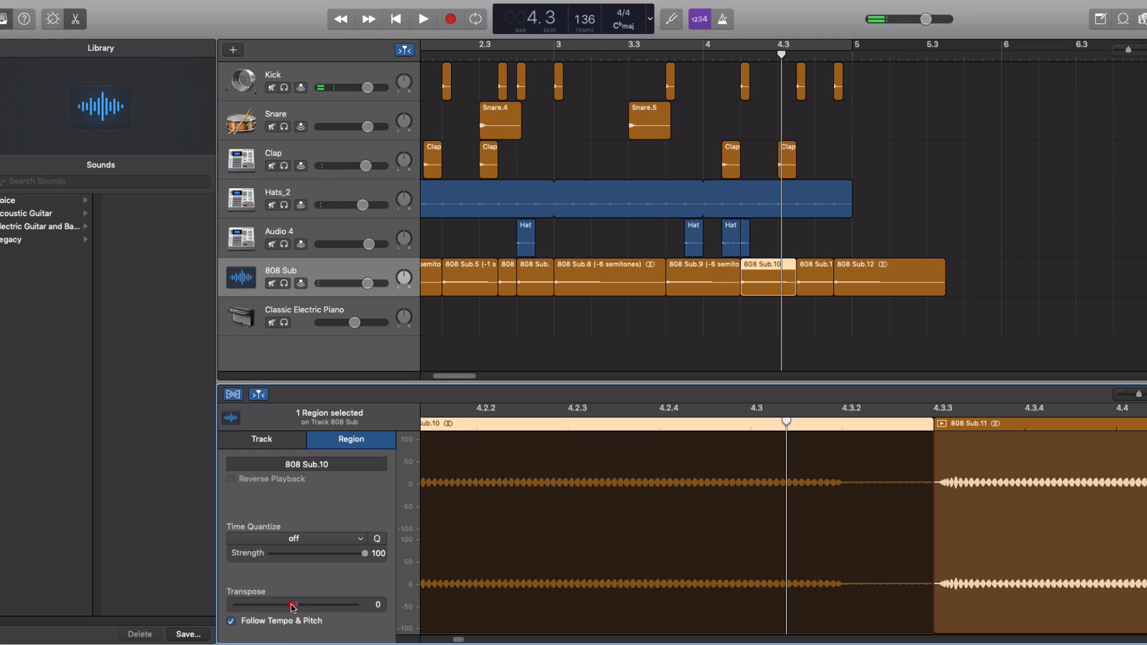
drag(296, 605, 232, 619)
Check the pitch on the Classic Electric Piano track, reselect the 808 Sub track, and stop playback
click(367, 308)
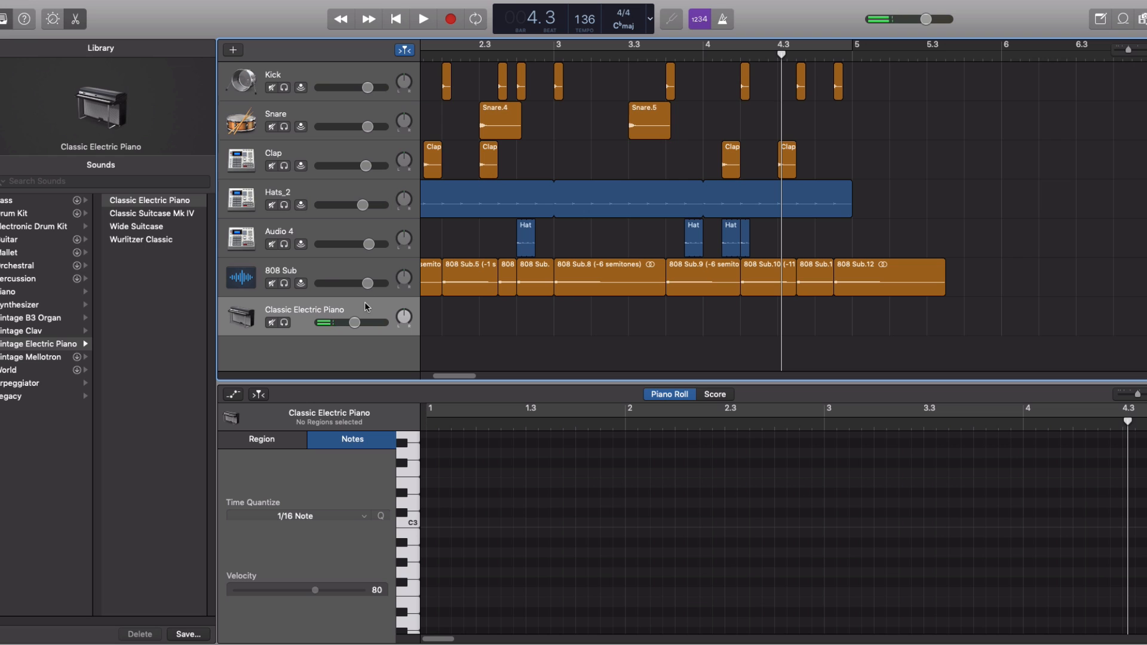
click(325, 275)
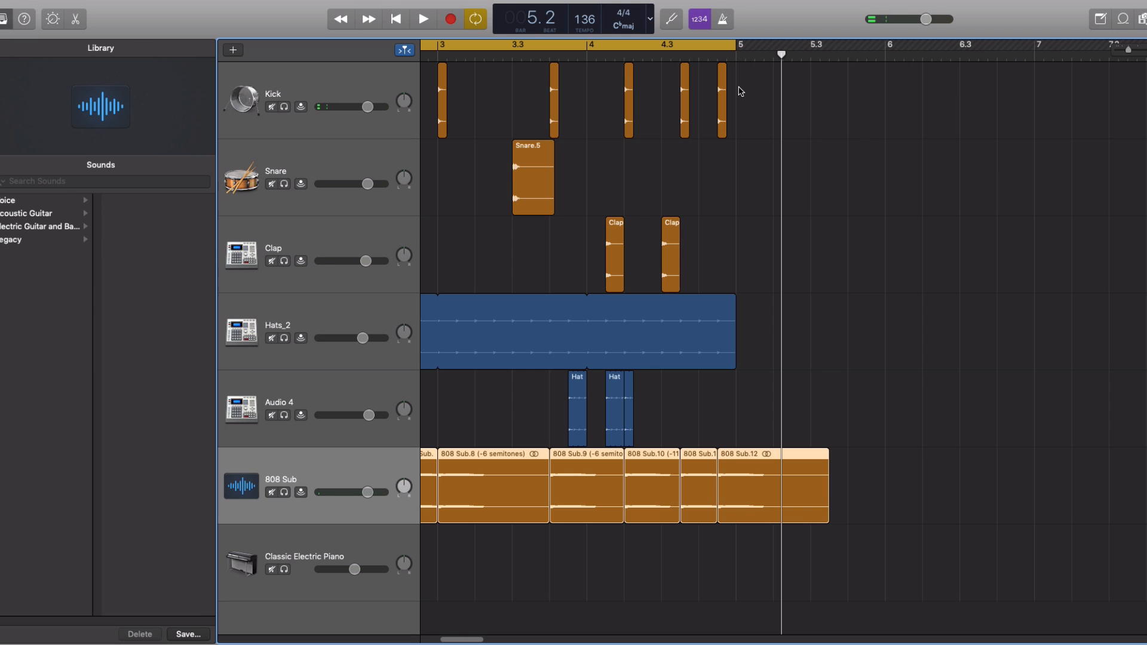
key(space)
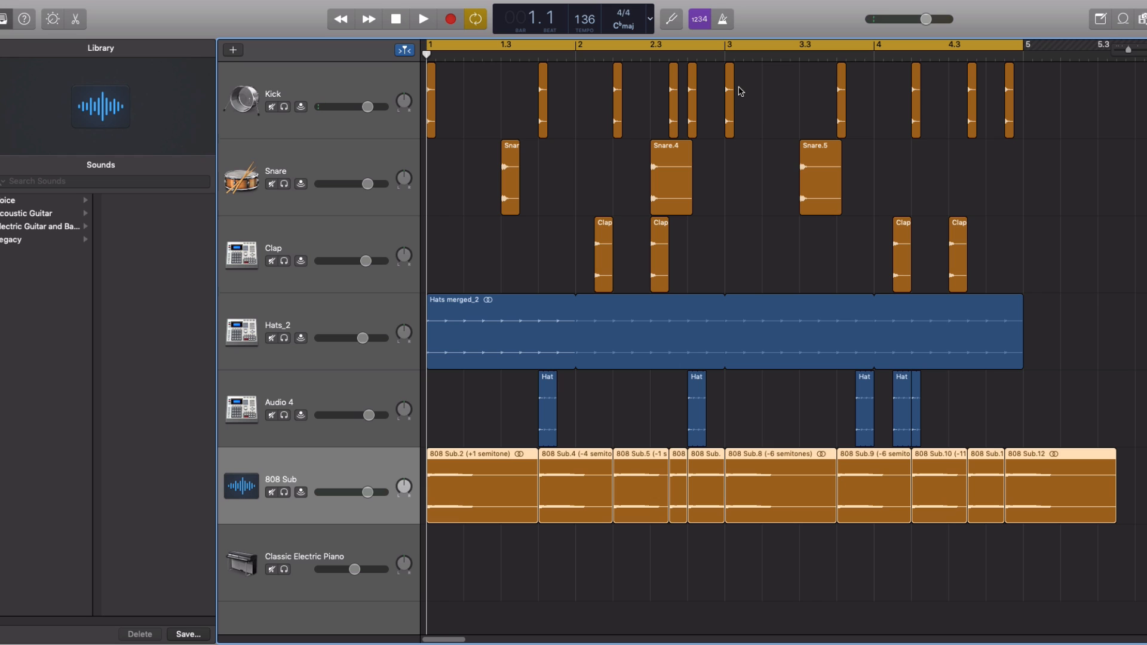
Show the 808 Sub track's smart controls with its plug-ins listed, and turn off Master Echo and Master Reverb
key(b)
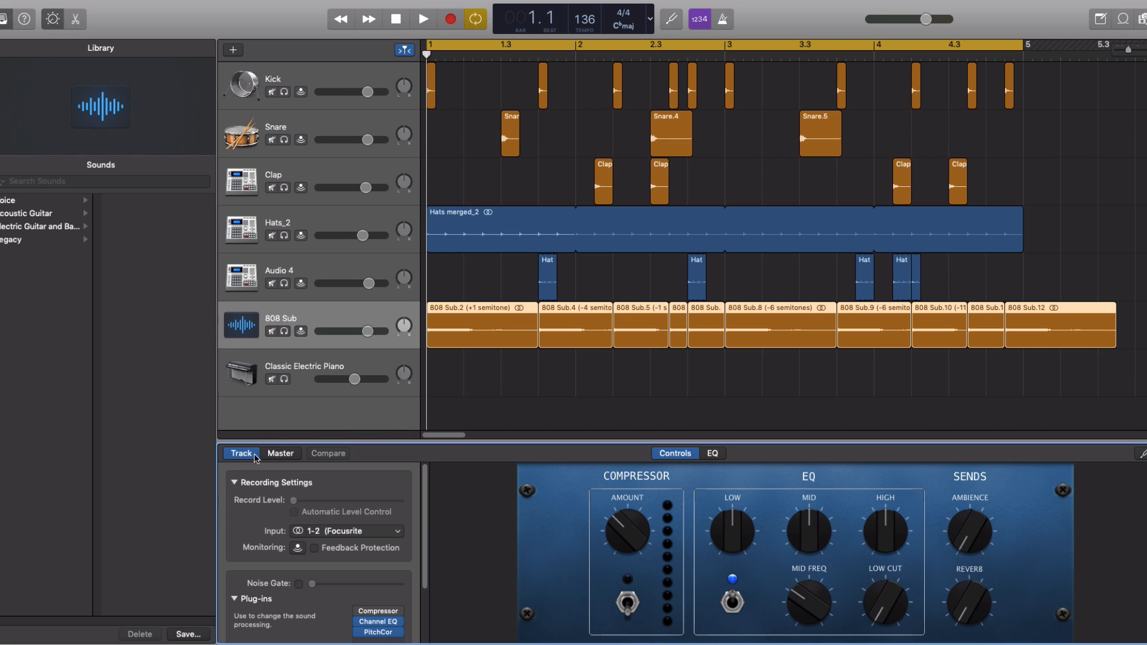
click(235, 482)
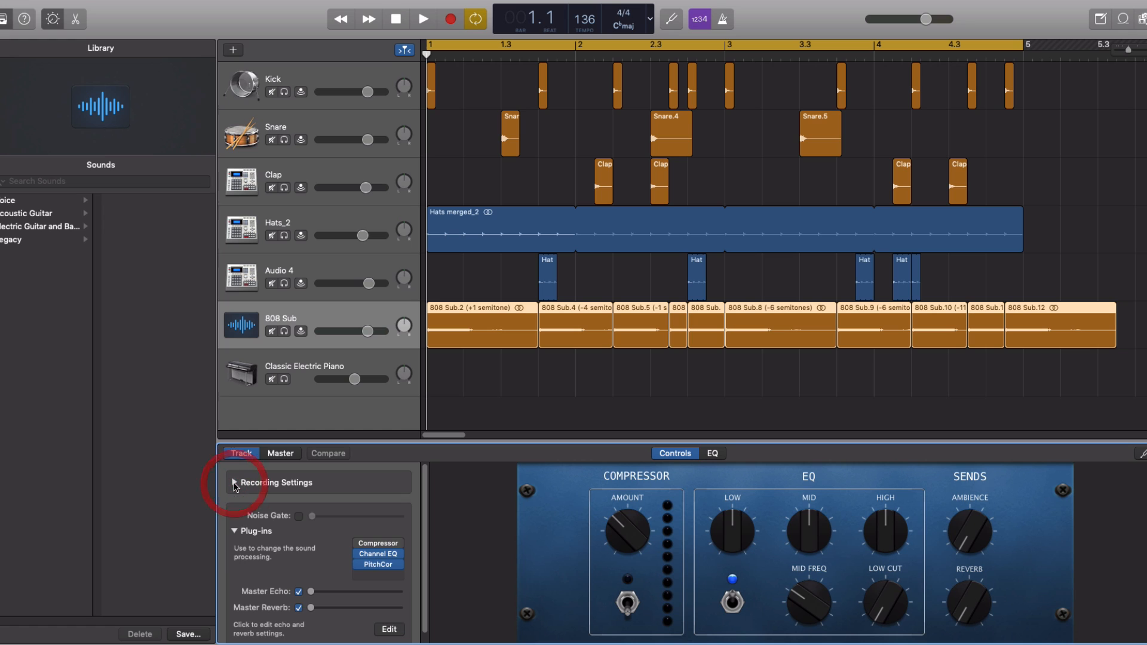
click(234, 532)
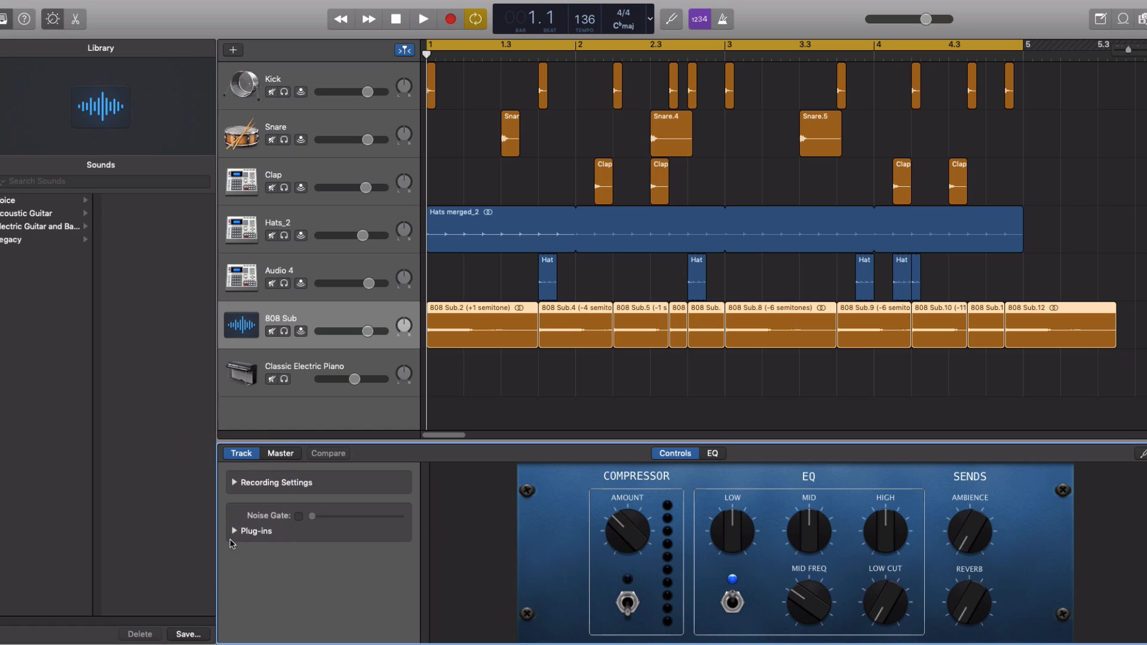
click(235, 532)
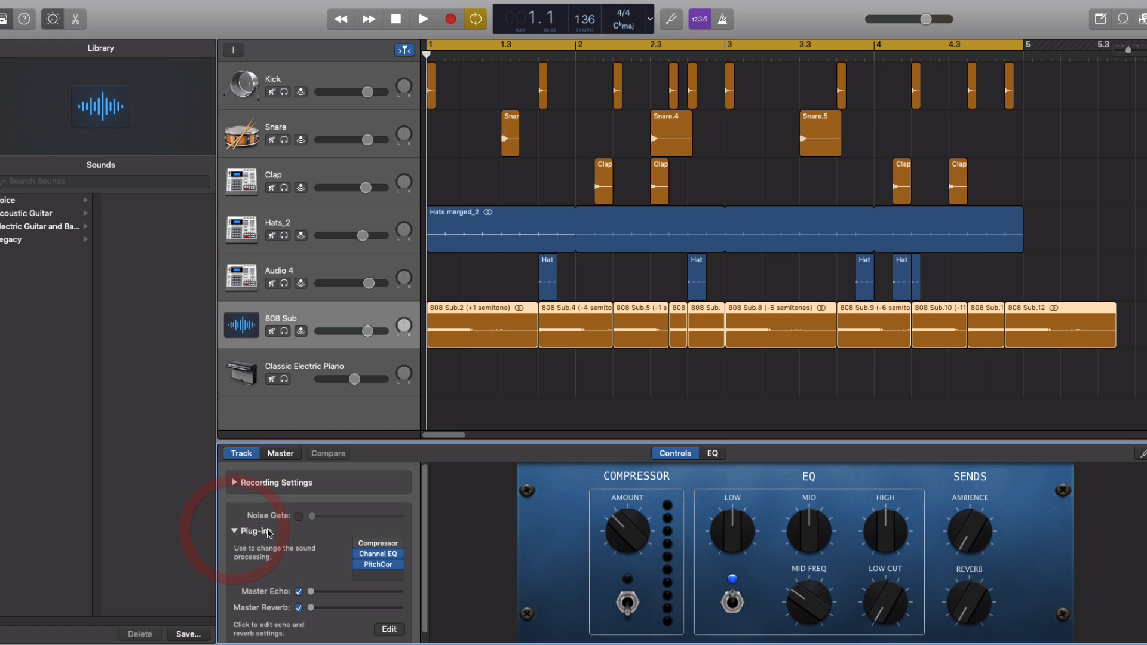
mouse_move(380, 568)
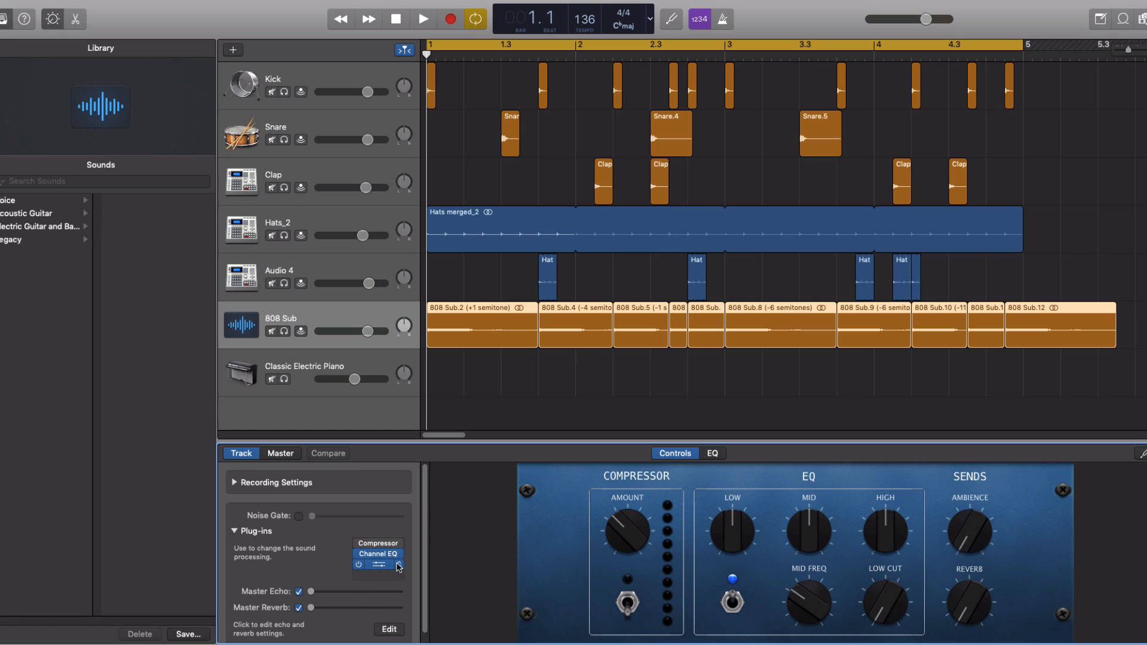
click(299, 591)
click(298, 607)
Replace the Pitch Correction plug-in on the 808 Sub track with the Overdrive distortion
mouse_move(400, 567)
click(400, 566)
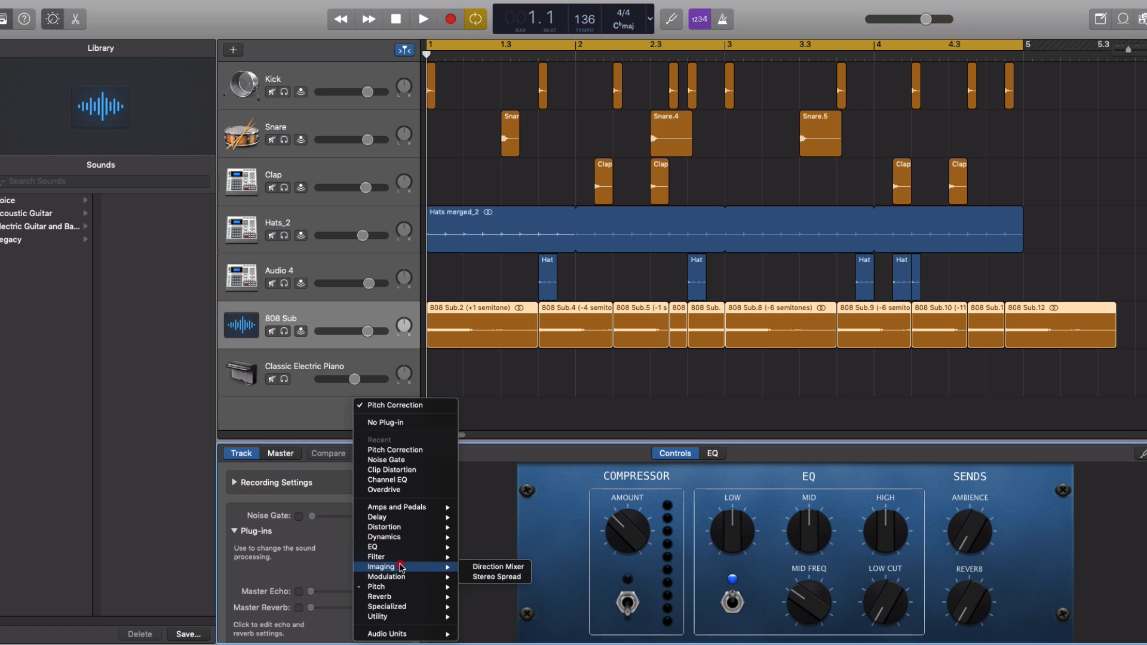
click(400, 566)
click(399, 565)
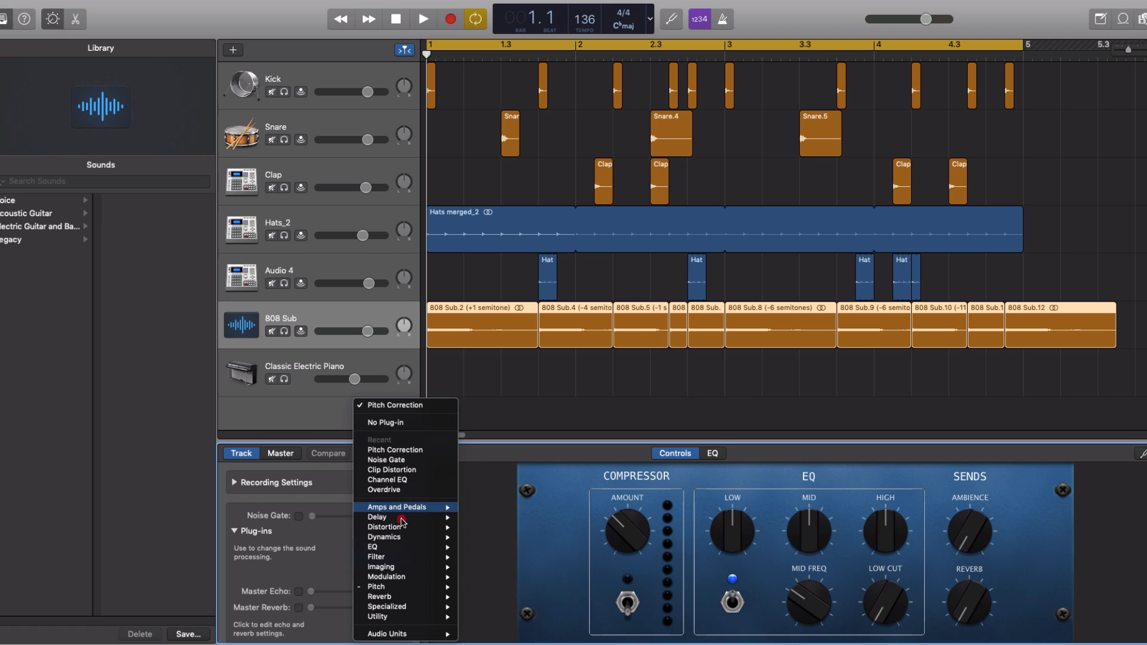
mouse_move(411, 529)
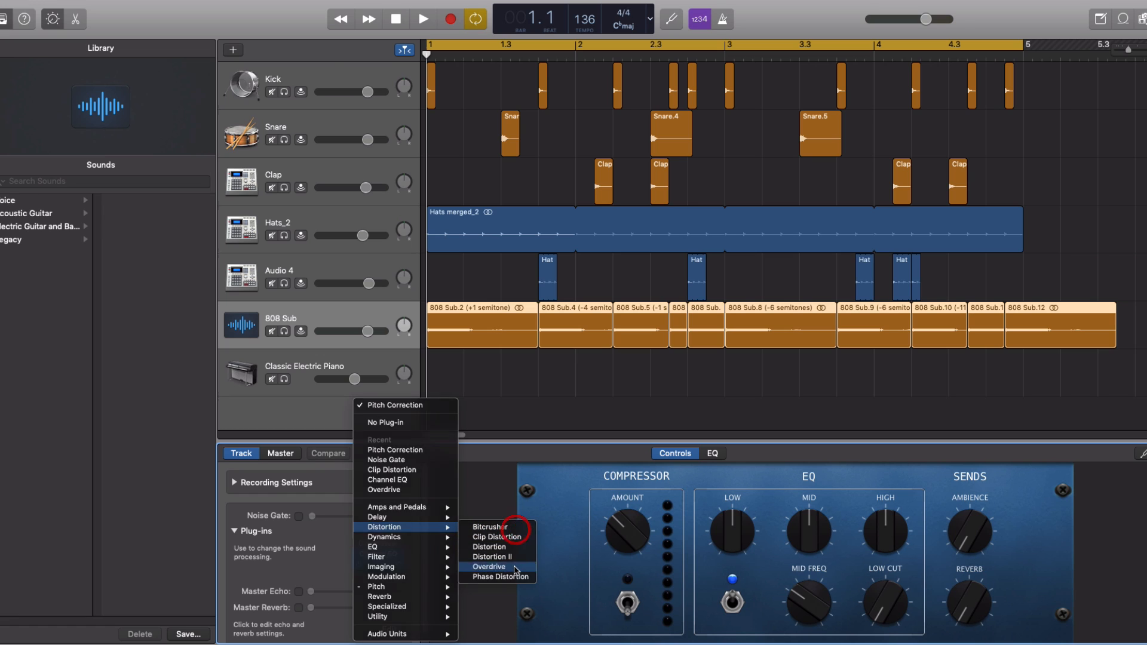
click(501, 567)
While the loop plays, set the Overdrive's drive to 9.75 dB and tone to 2600 Hz, and slightly lower the 808 Sub track's volume
drag(200, 70, 200, 80)
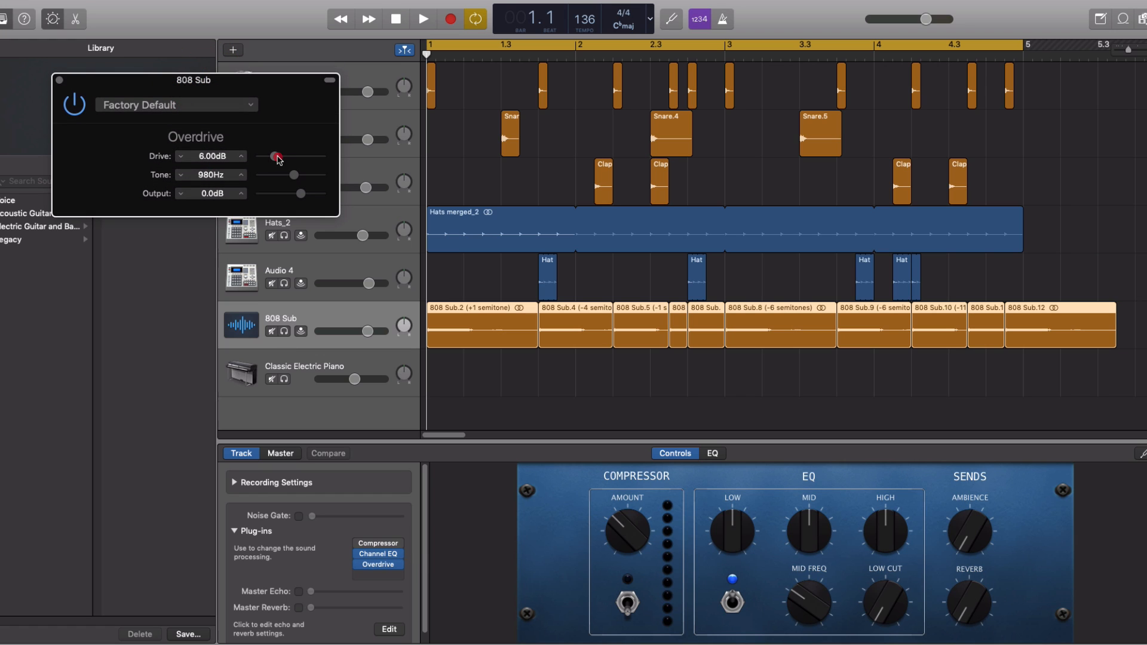
key(space)
mouse_move(277, 158)
mouse_down()
mouse_move(303, 175)
mouse_move(282, 159)
mouse_up()
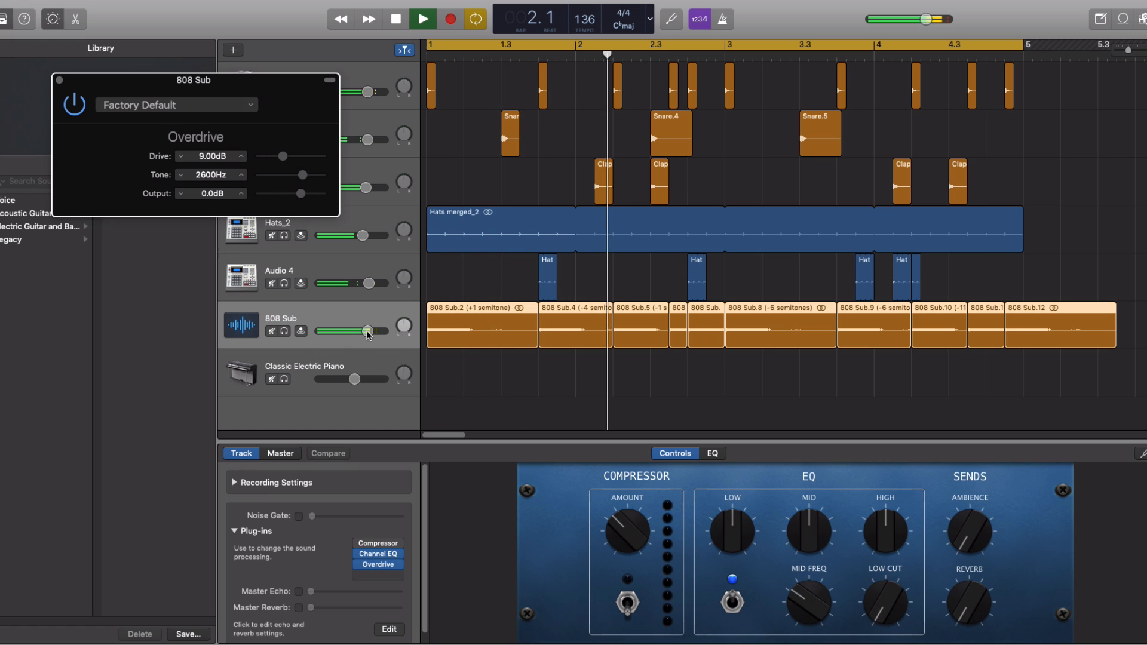
drag(369, 335, 365, 335)
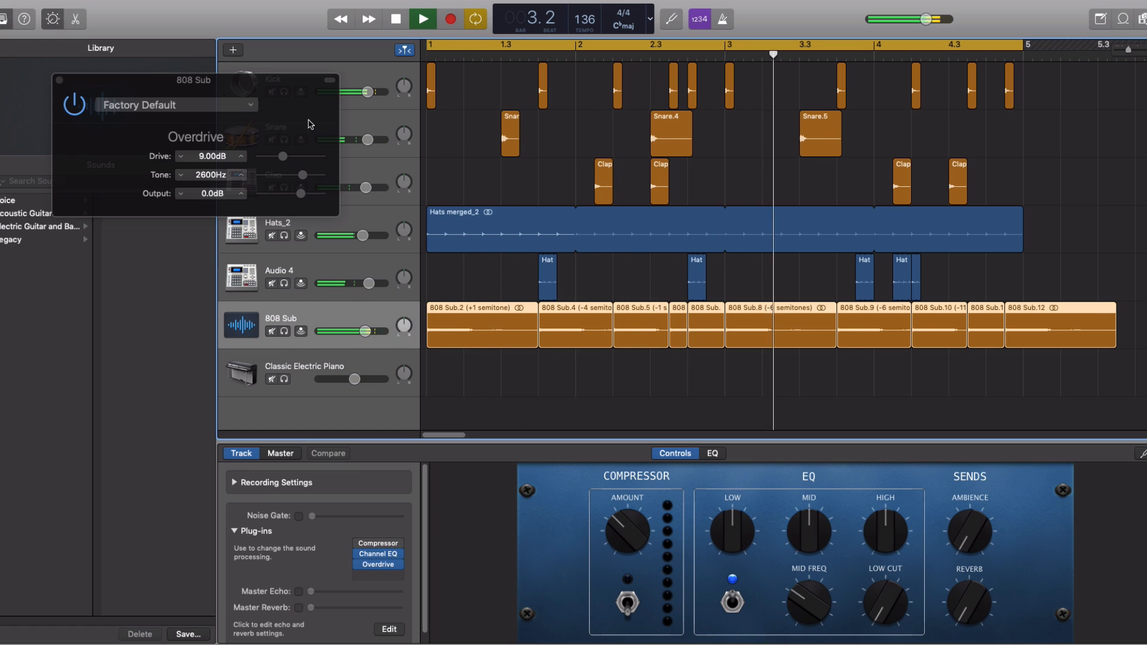
drag(283, 157, 285, 158)
key(space)
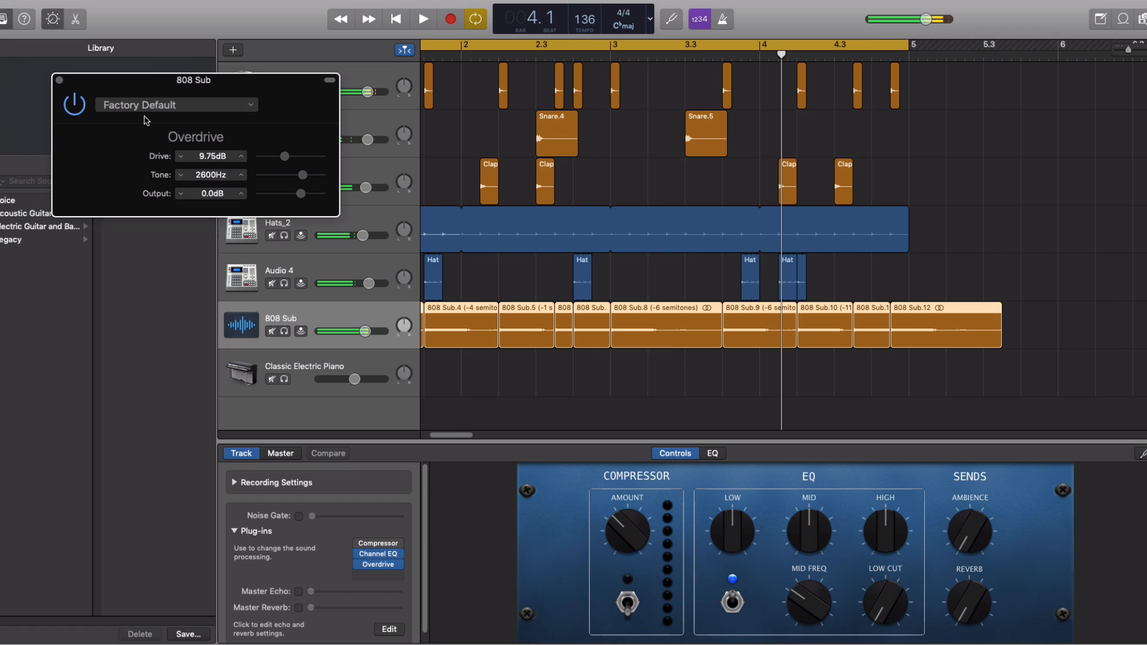
Play the loop with the Overdrive bypassed and re-enabled to compare the sound, and close its window
key(Return)
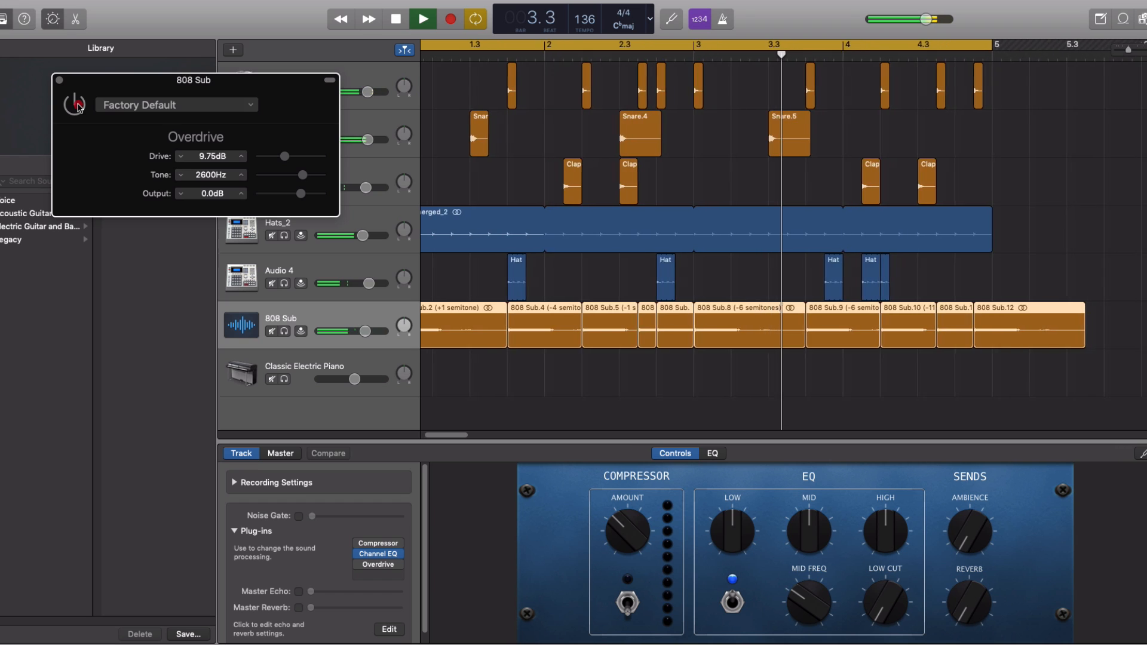
click(75, 105)
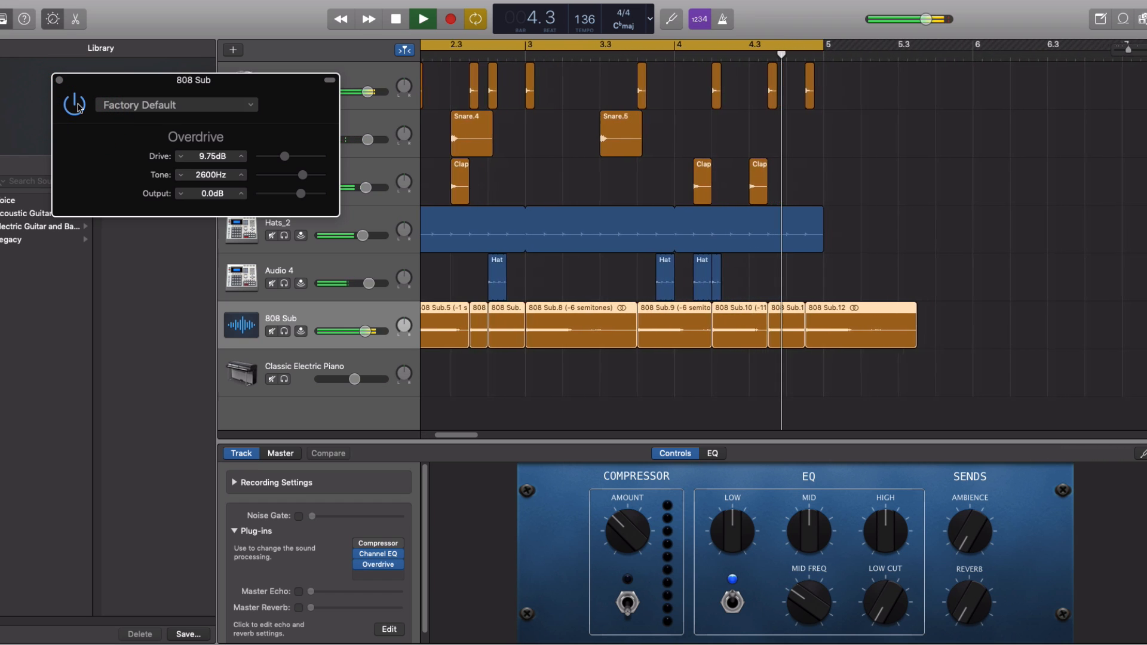
key(space)
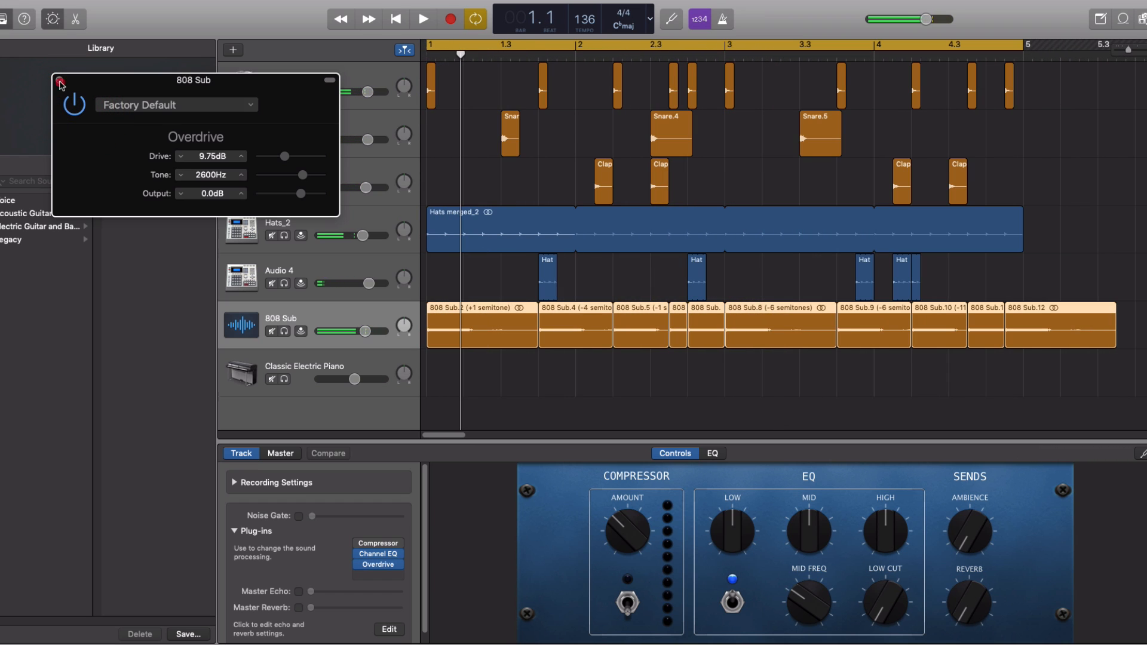
click(60, 81)
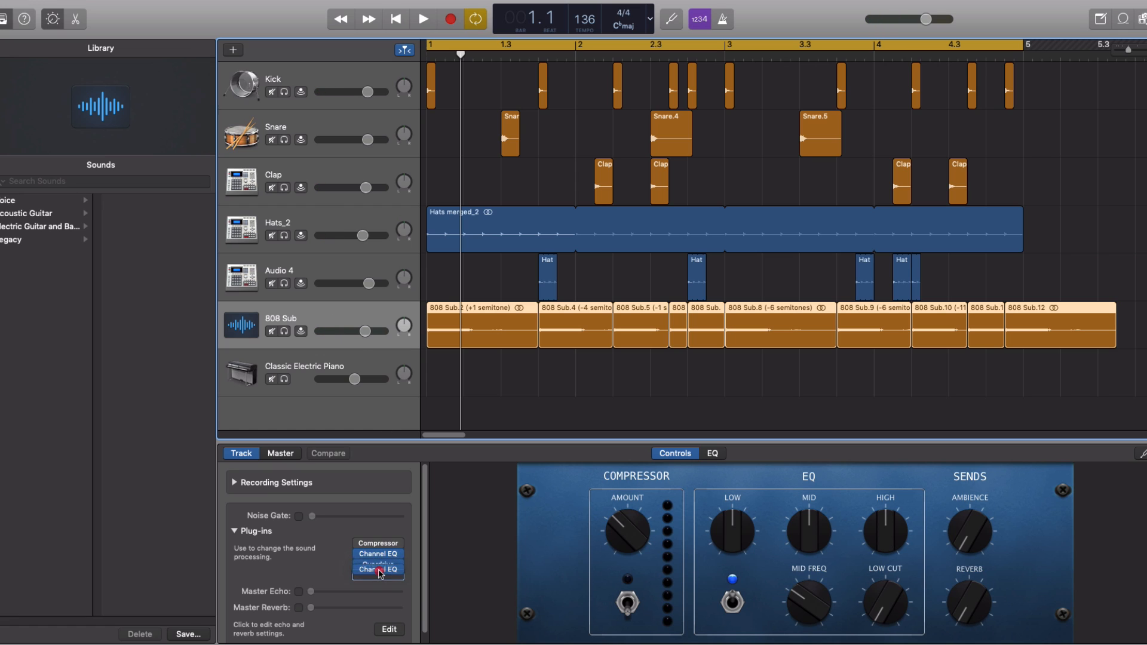
Move the 808 Sub's Channel EQ after the Overdrive and enable its high cut at 12 dB/Oct, between 200 and 500 Hz
drag(380, 574, 381, 553)
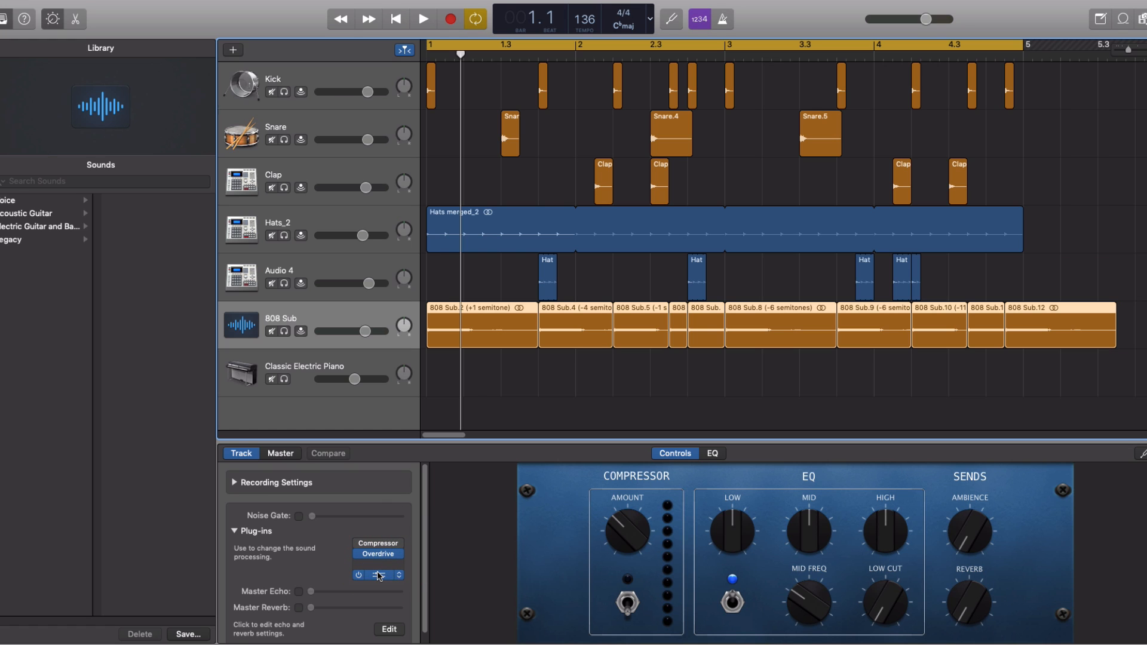
click(378, 575)
click(612, 124)
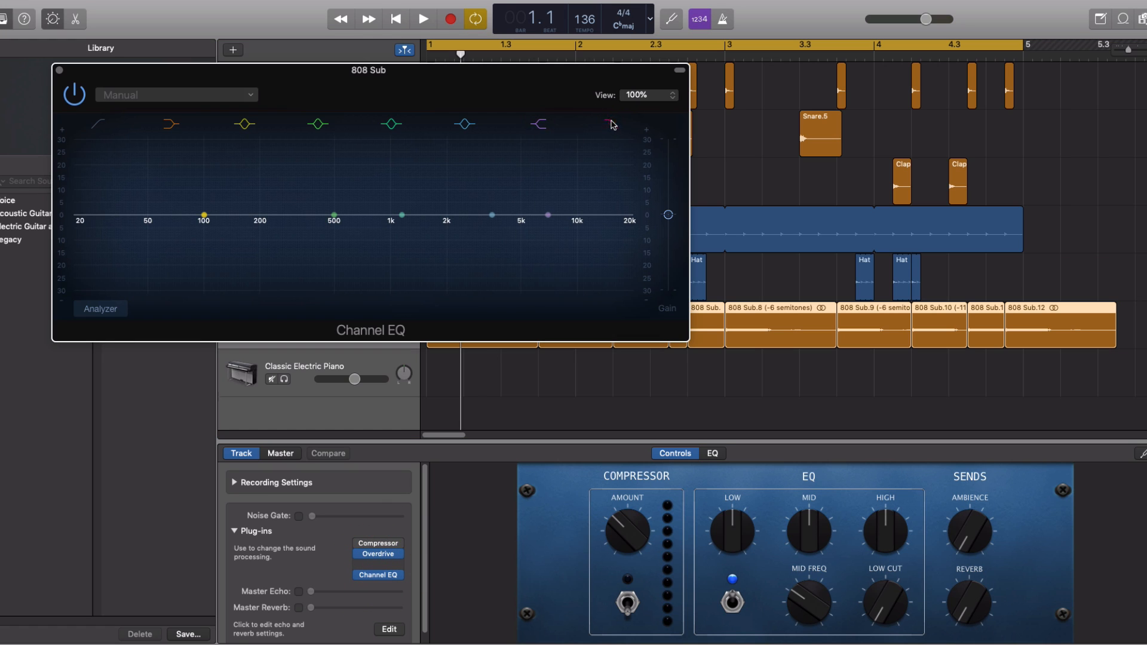
drag(622, 224, 504, 231)
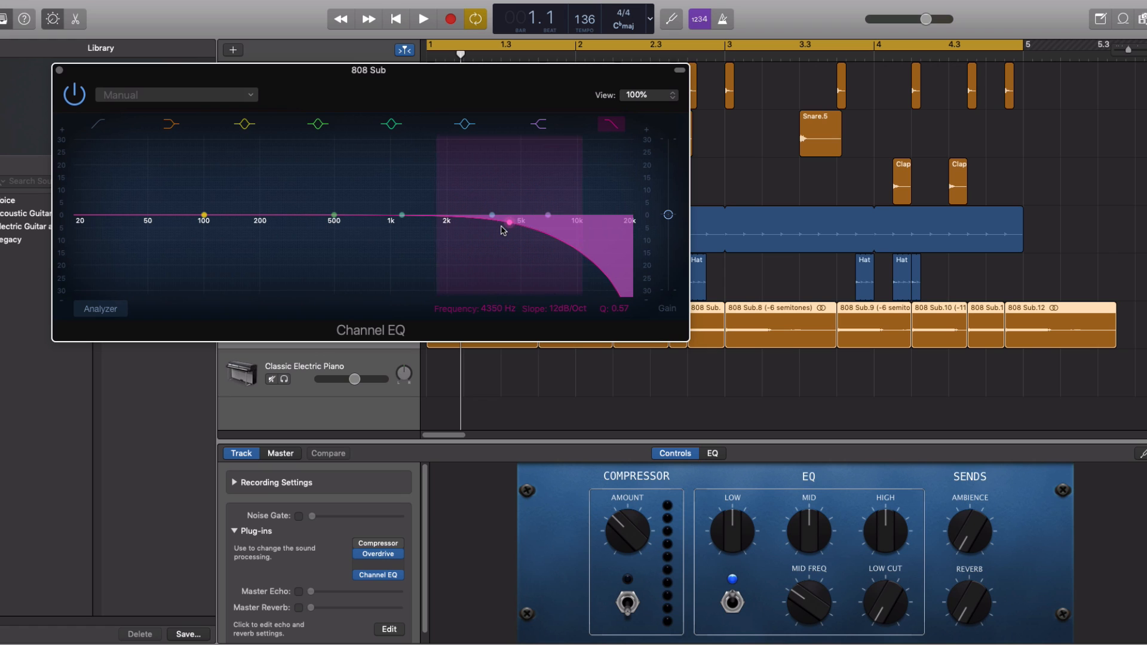
drag(506, 228, 437, 222)
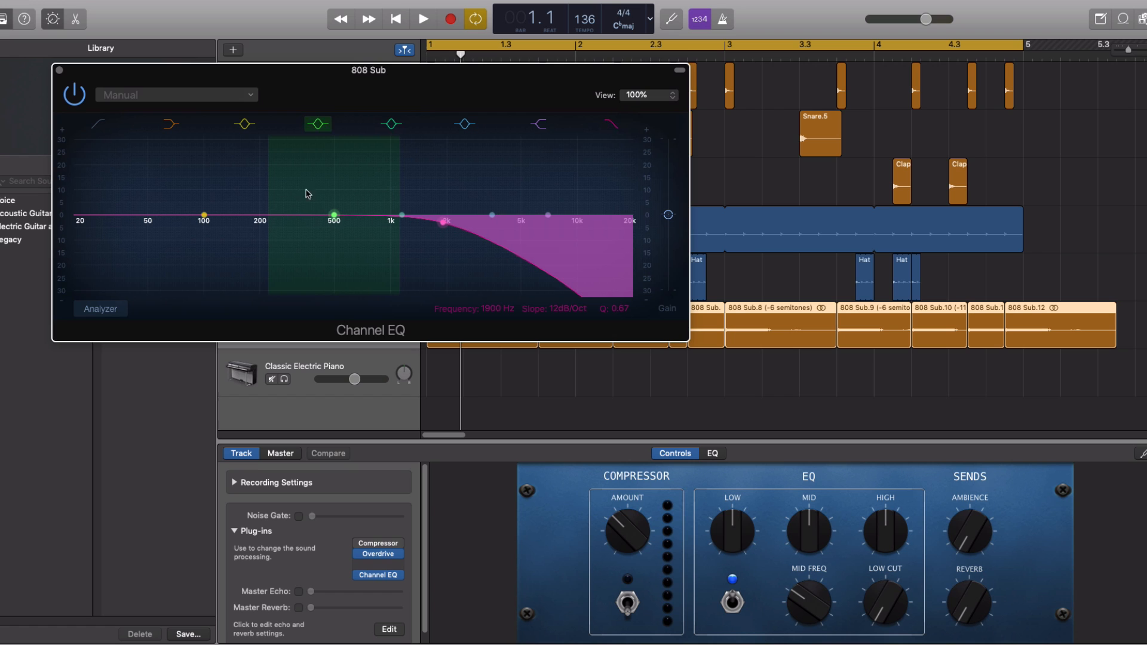
key(space)
drag(443, 222, 302, 226)
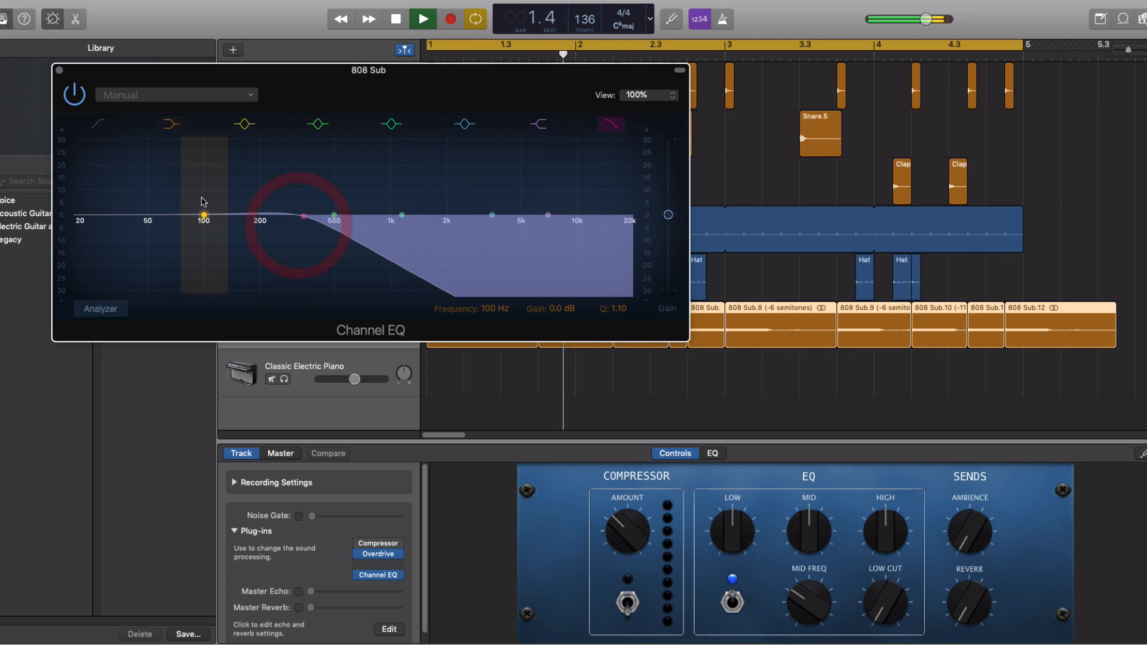
Enable the Channel EQ's low cut at about 20 Hz and raise the low shelf by 2.5 dB at 76 Hz
click(99, 124)
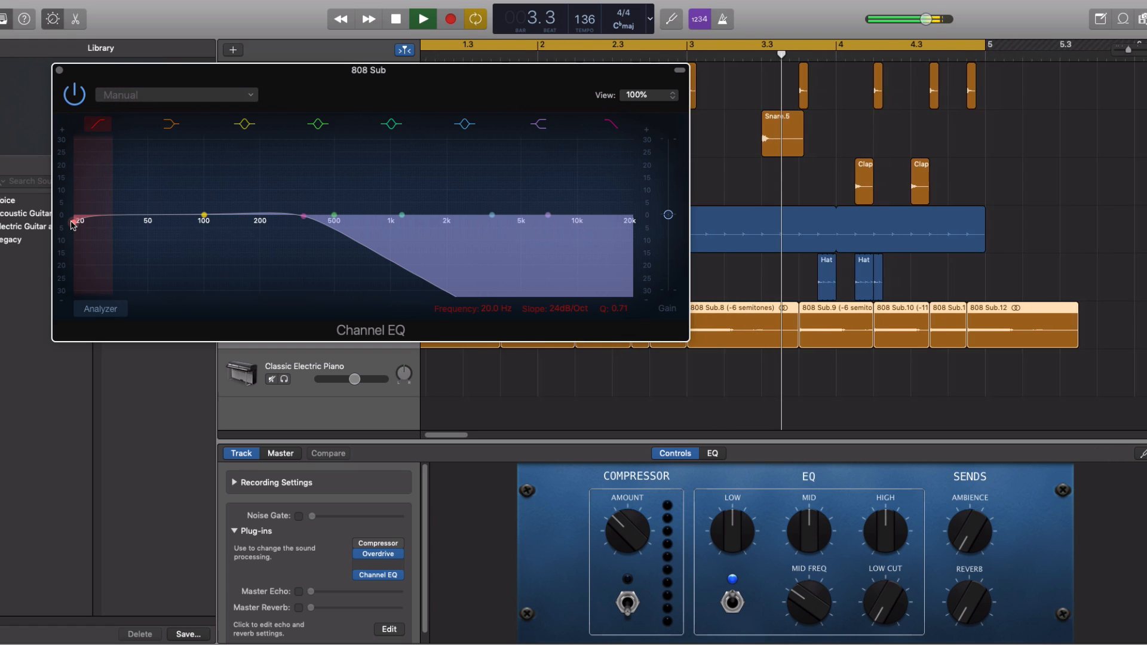
drag(72, 225, 77, 220)
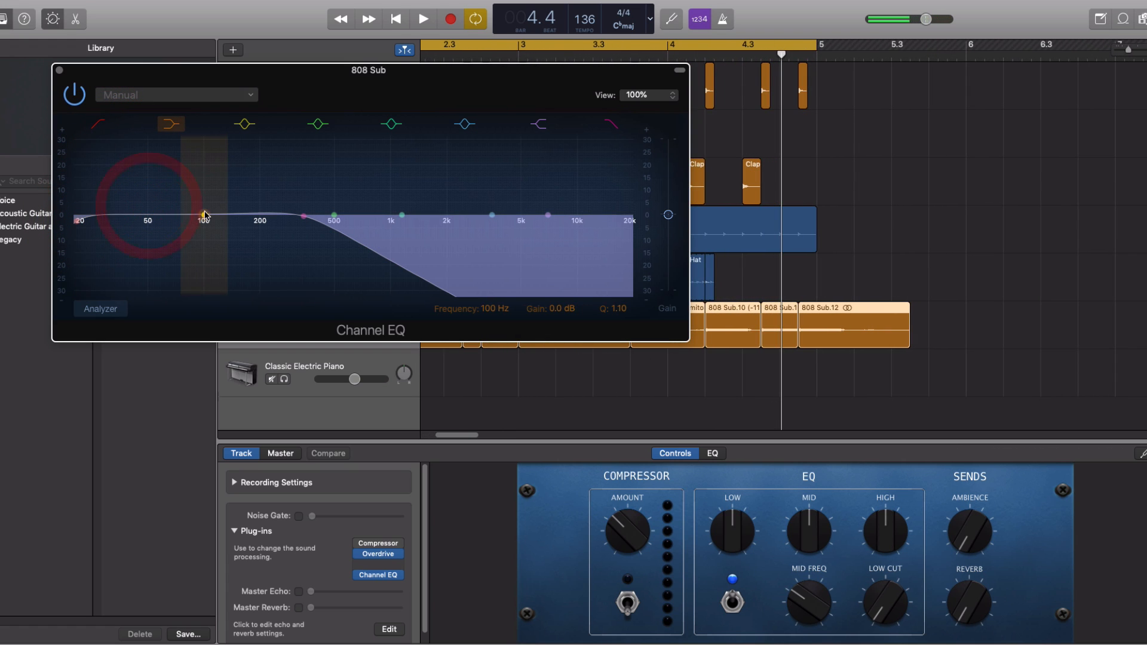
drag(204, 215, 180, 196)
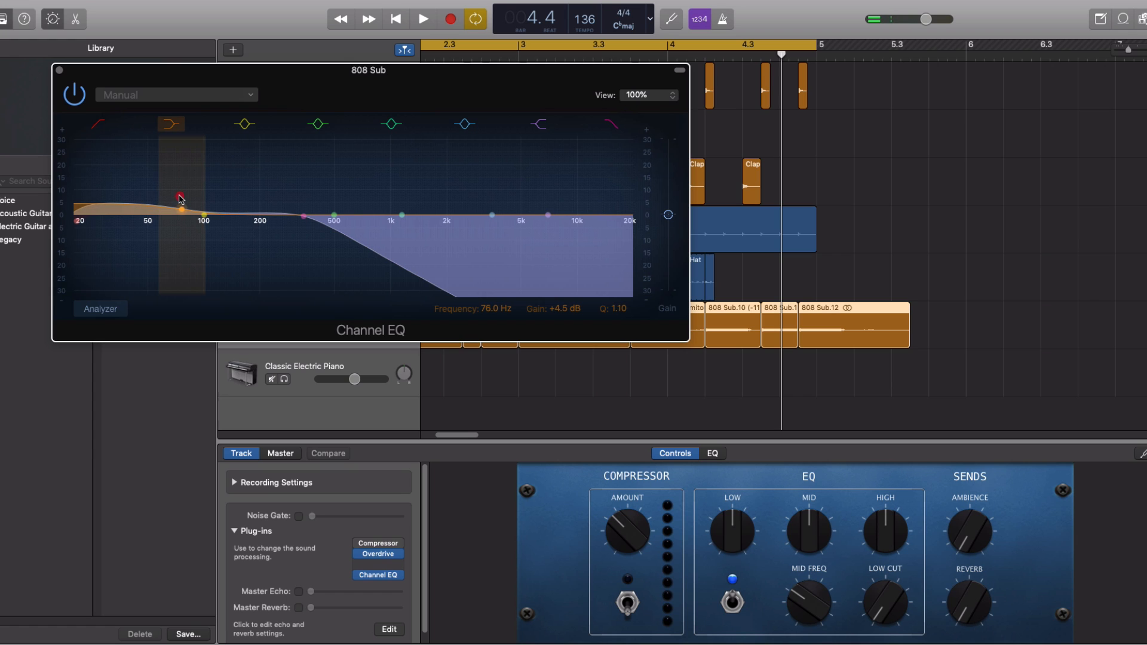
key(space)
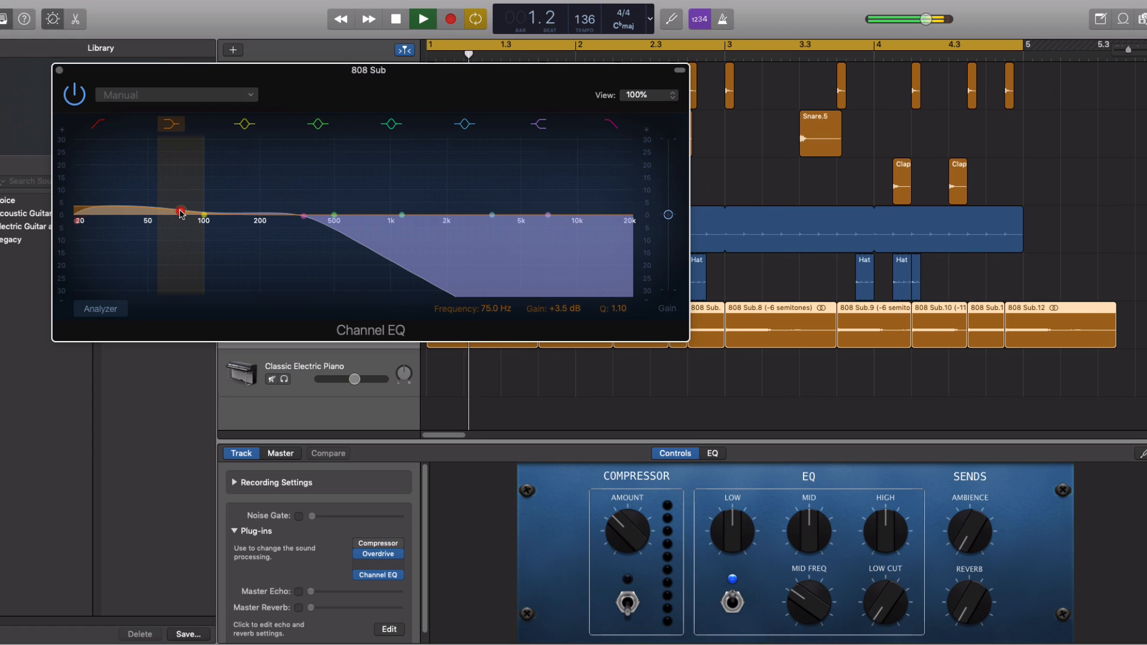
drag(180, 211, 179, 213)
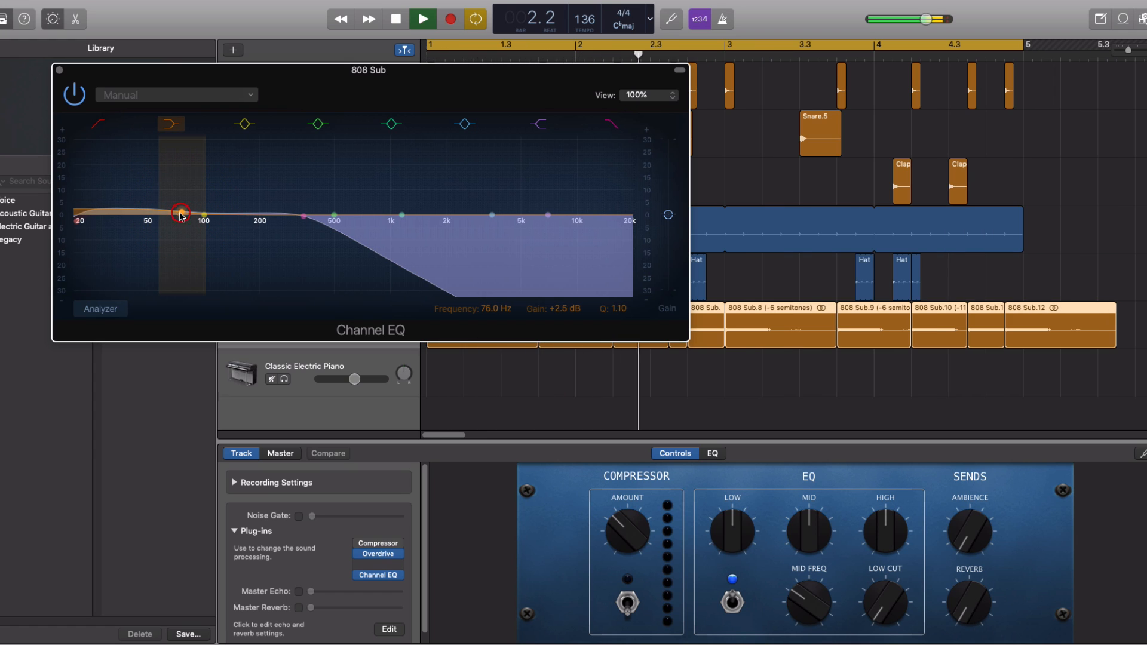
Raise the Channel EQ's low cut to about 29 Hz, close the EQ window, and stop playback
drag(77, 219, 105, 223)
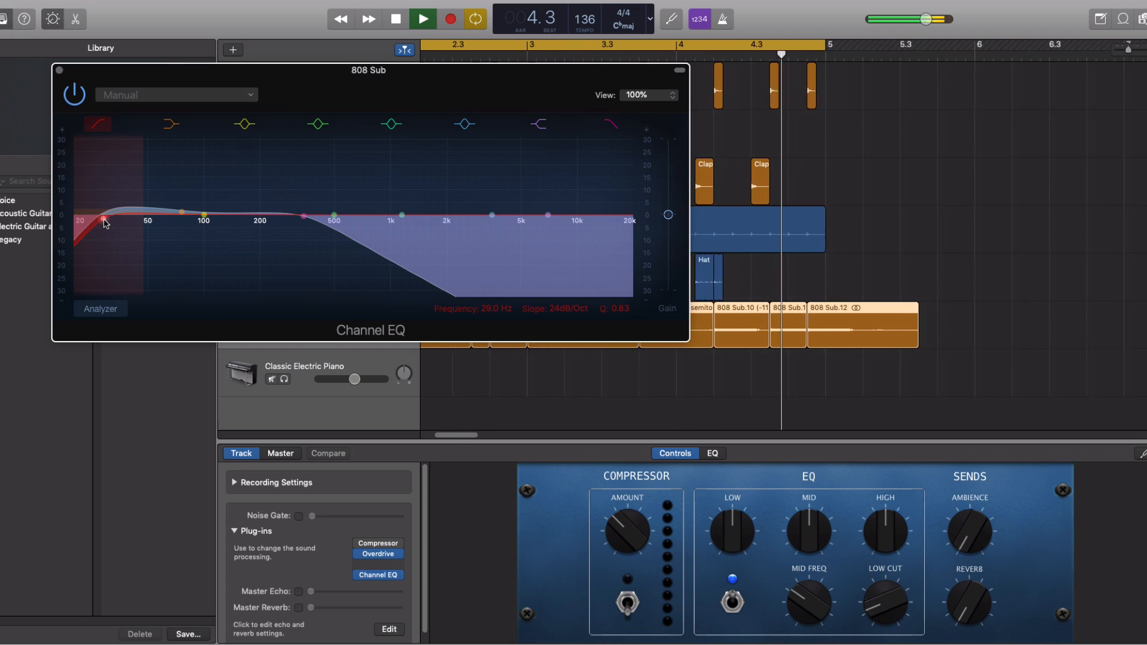
click(59, 70)
key(space)
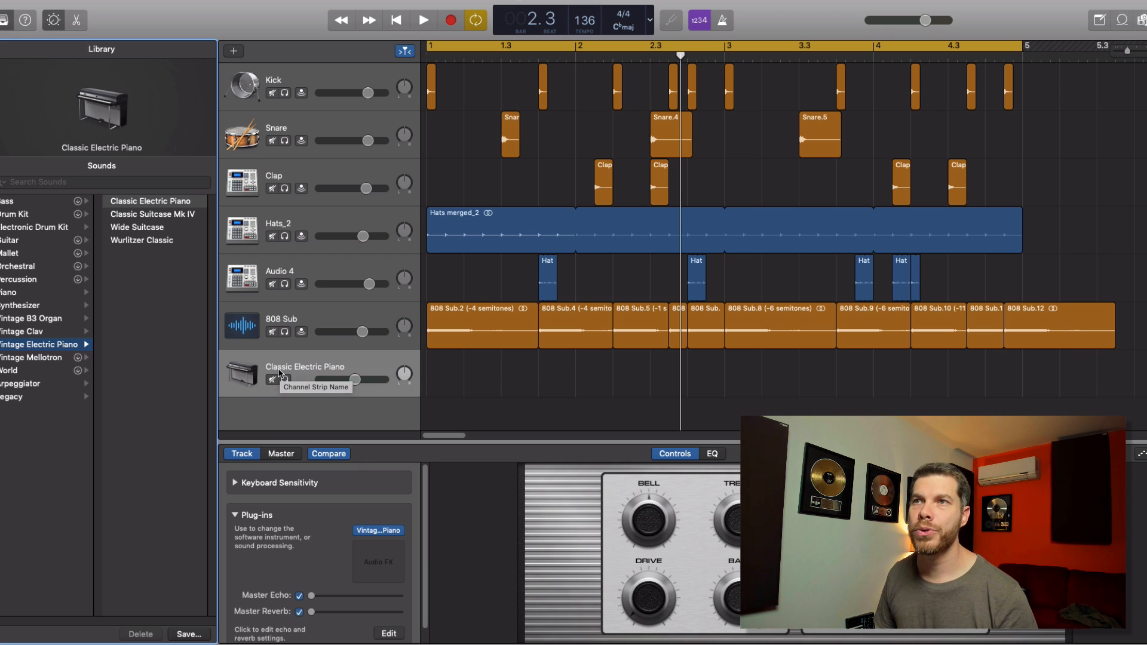
Change the Classic Electric Piano track's sound to Classical Acoustic Guitar and record a four-bar chord part from bar 1
click(26, 242)
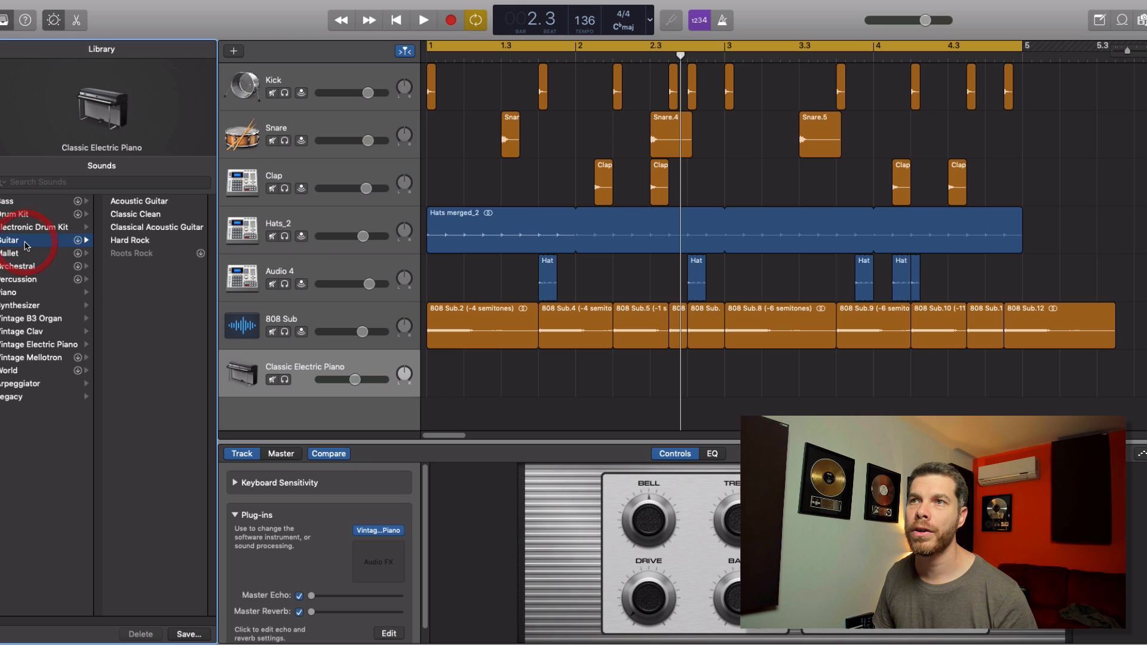
click(127, 231)
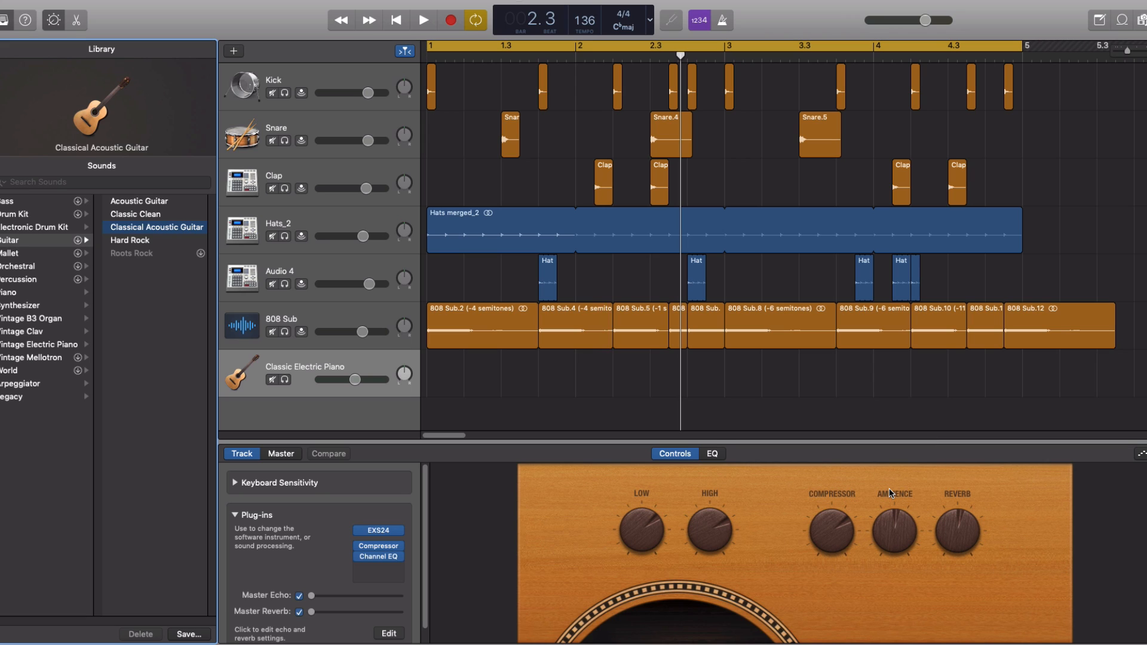
key(Return)
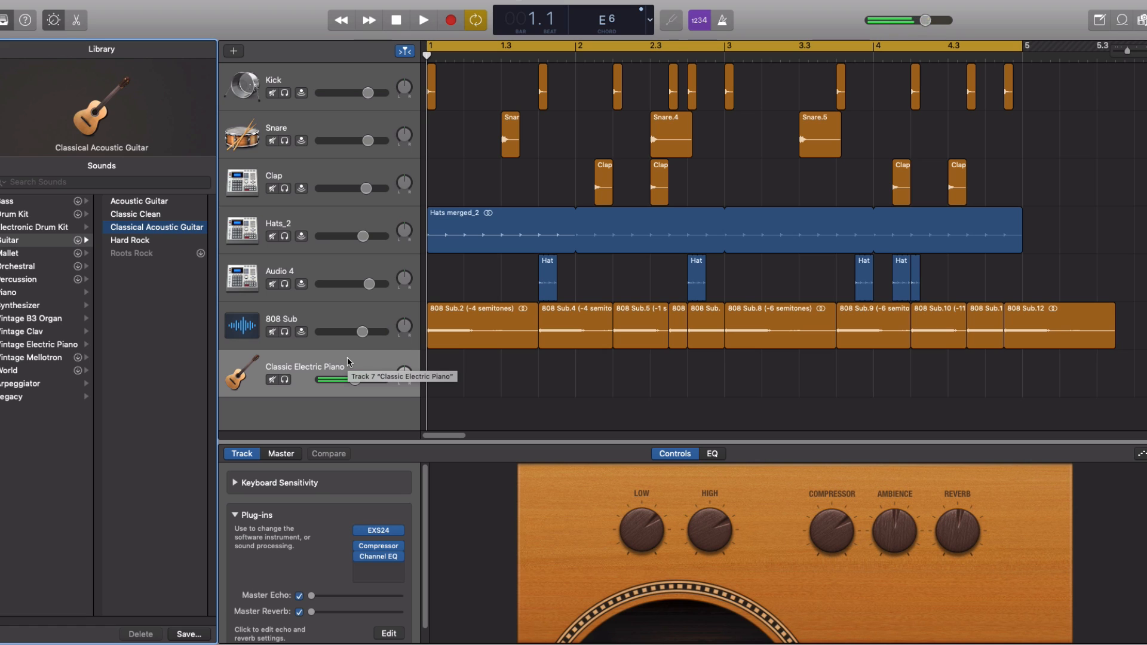
click(453, 21)
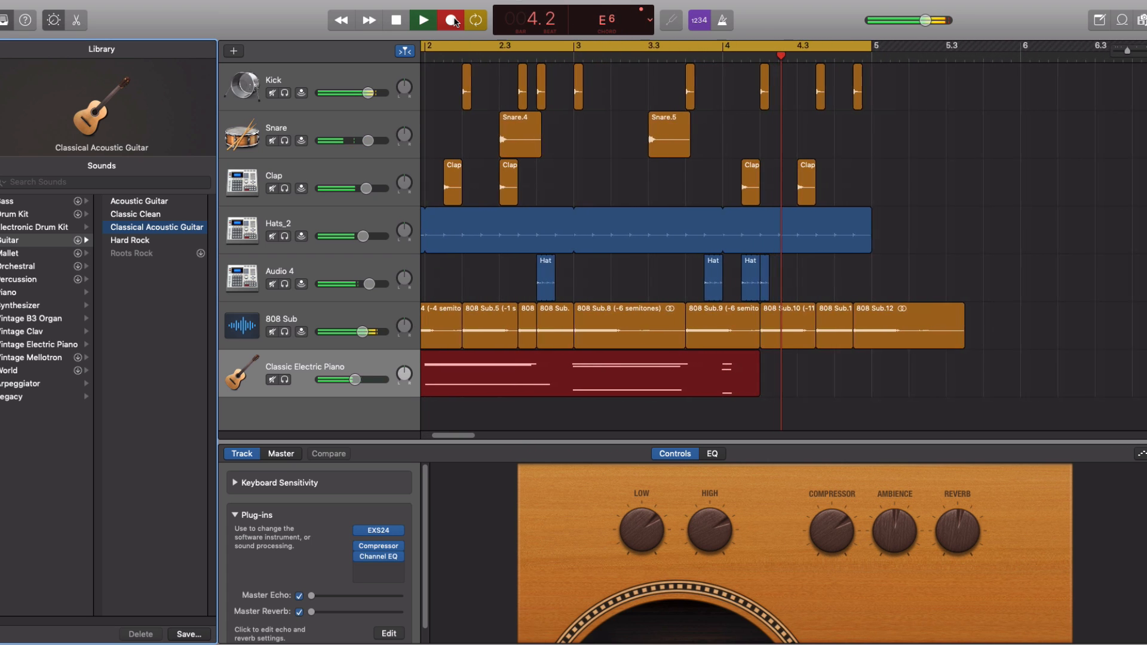
key(space)
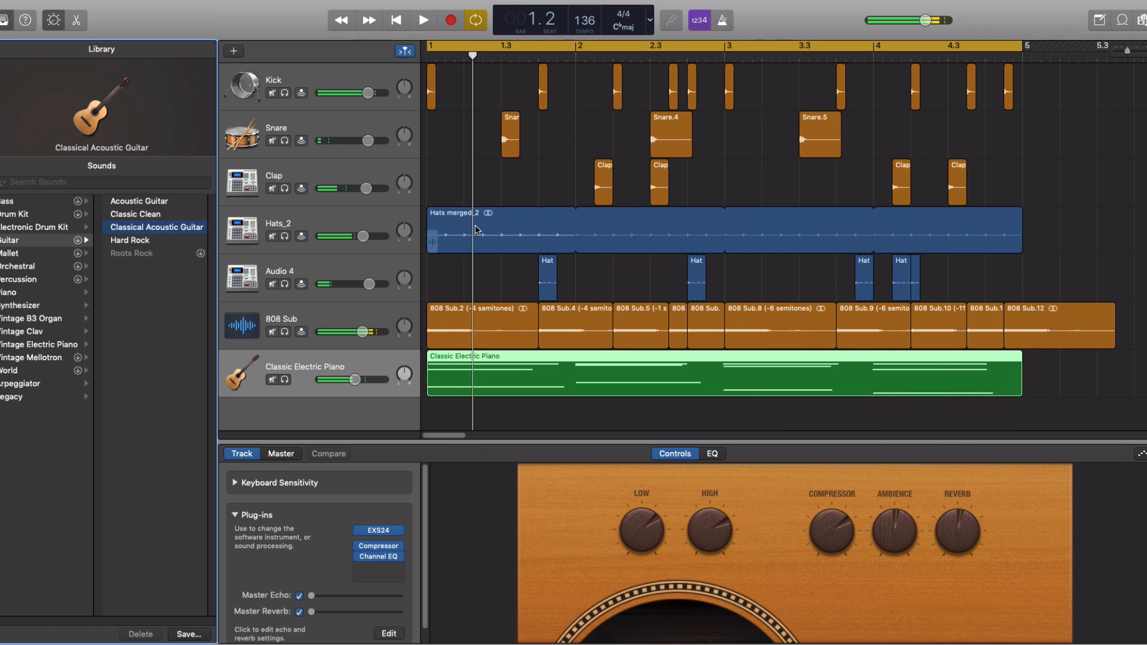
Open the guitar chord region in the Piano Roll and quantize all its notes to 1/16 Note
double_click(524, 384)
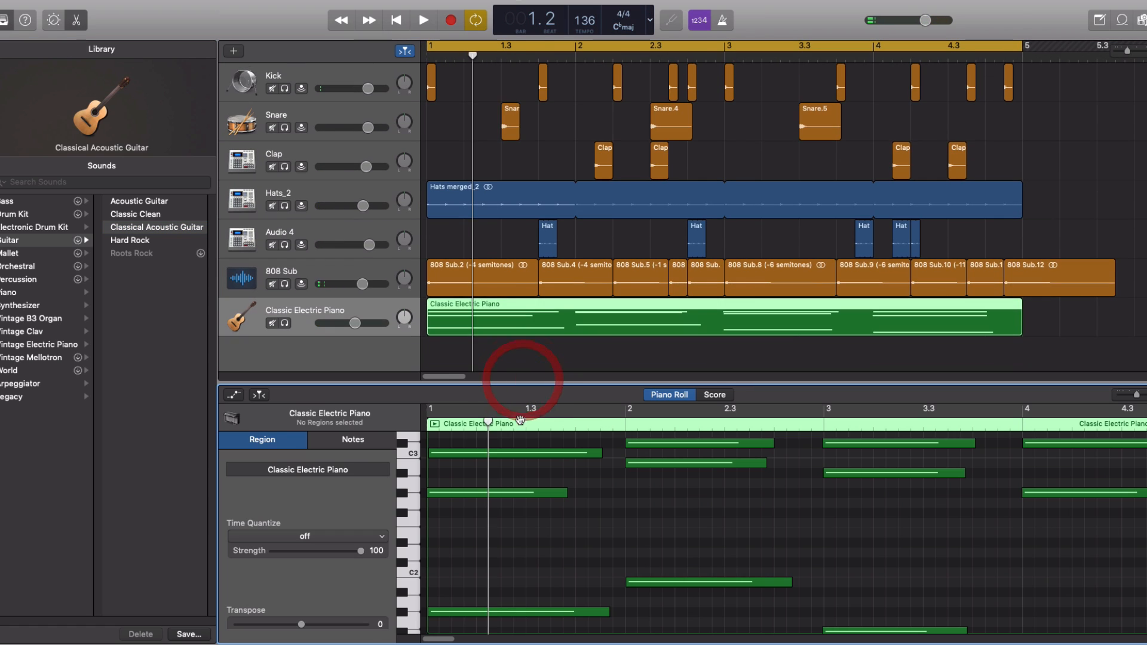
click(627, 543)
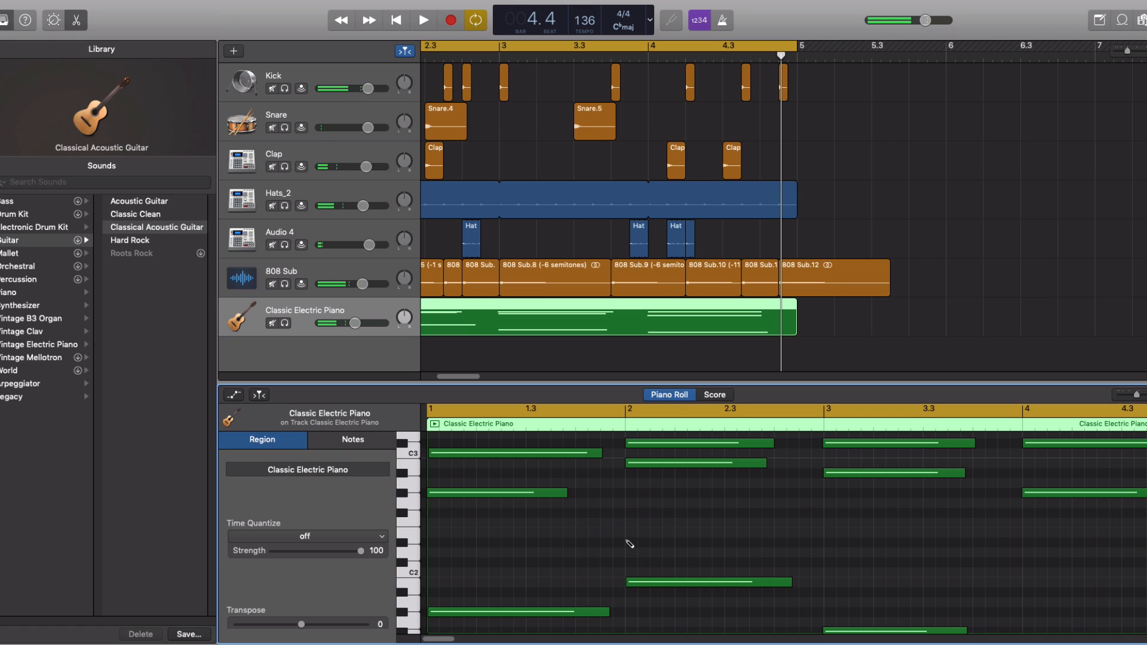
key(super+a)
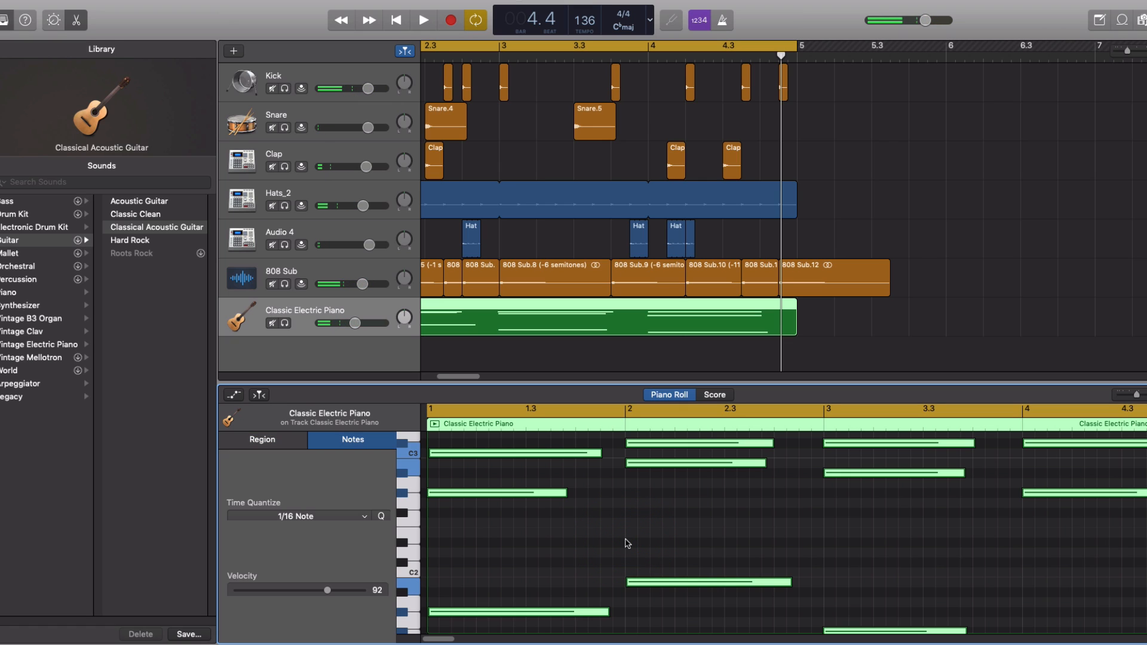
click(364, 517)
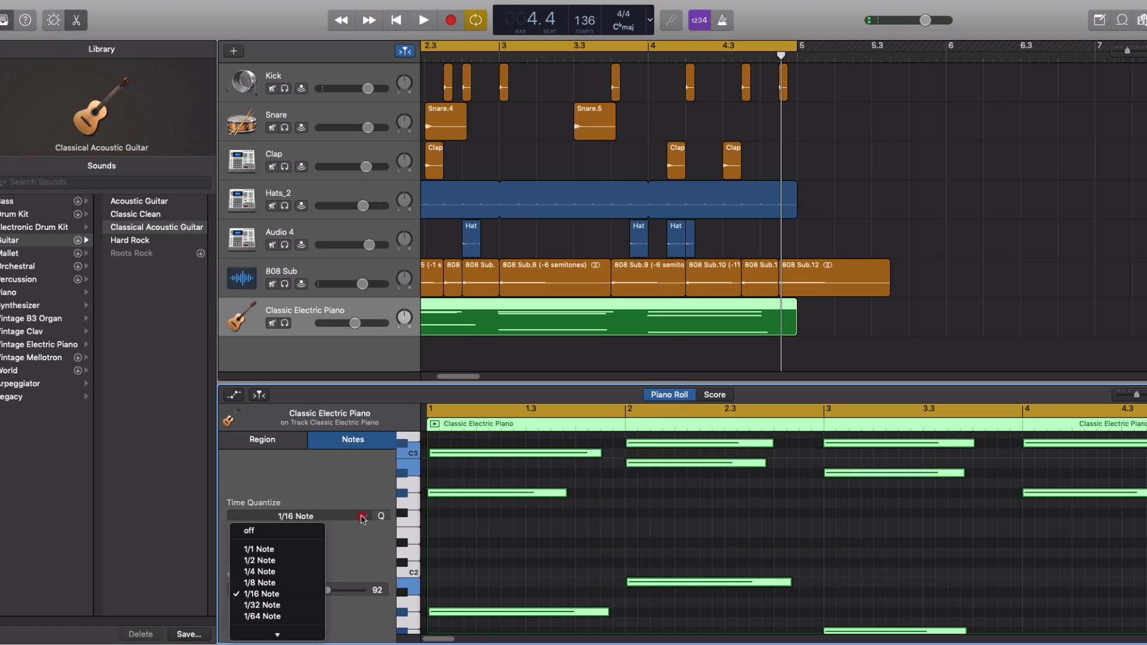
click(285, 596)
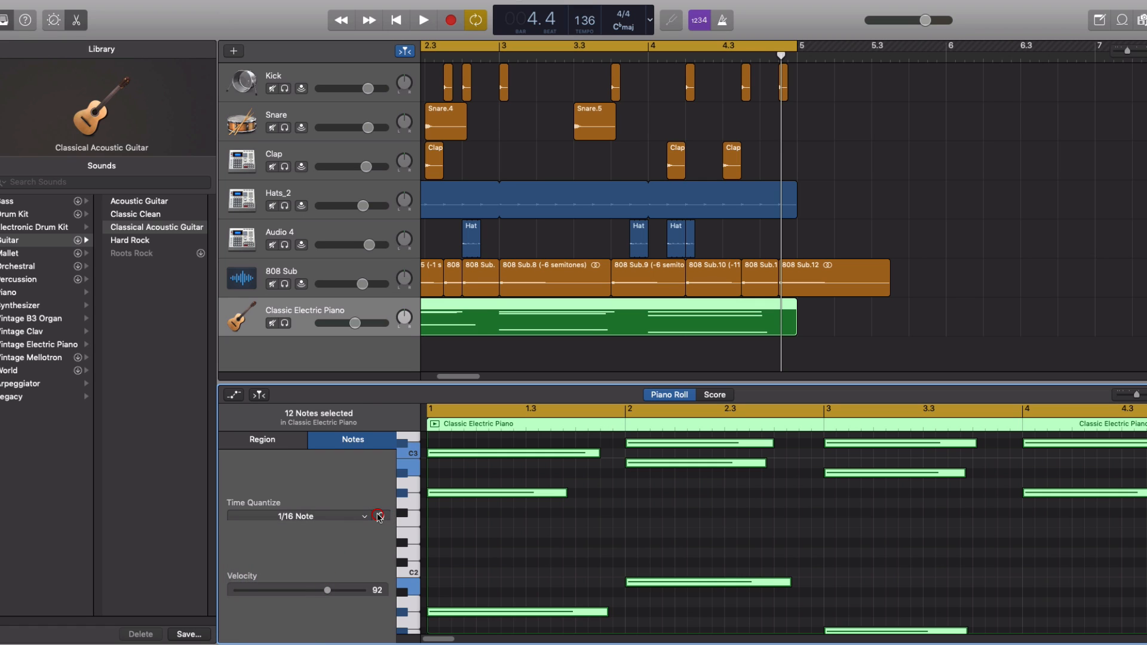
click(379, 517)
Set the velocity of all selected chord notes to 77, checking the level against the beat in playback
mouse_move(317, 596)
mouse_down()
mouse_move(263, 597)
mouse_move(310, 597)
mouse_up()
drag(328, 598, 339, 600)
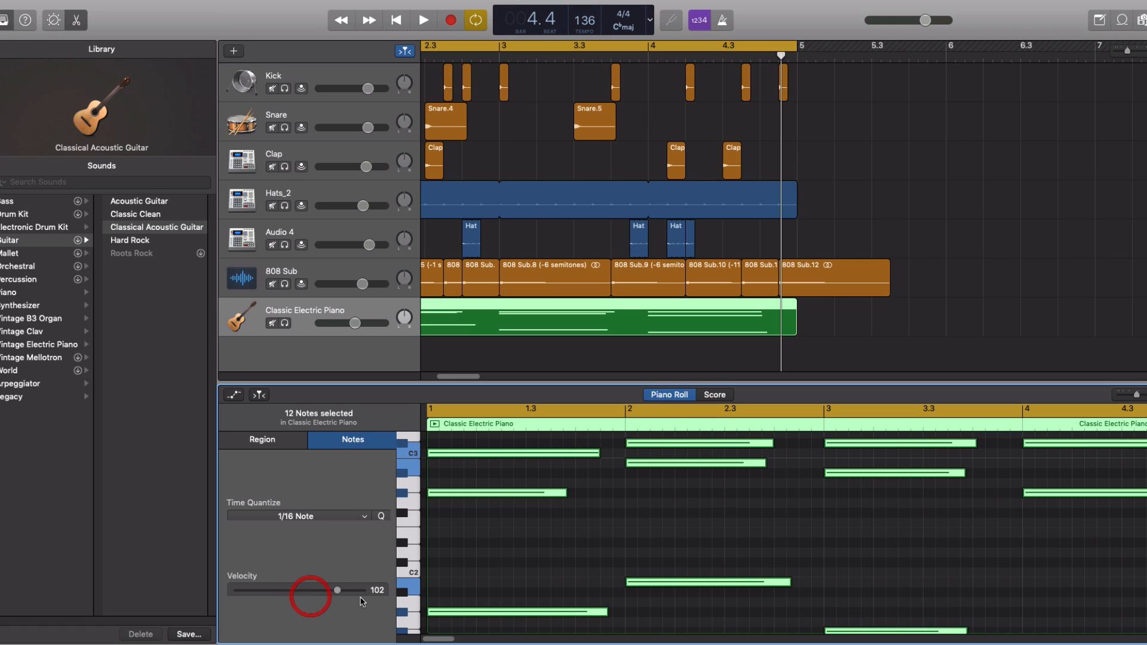
key(space)
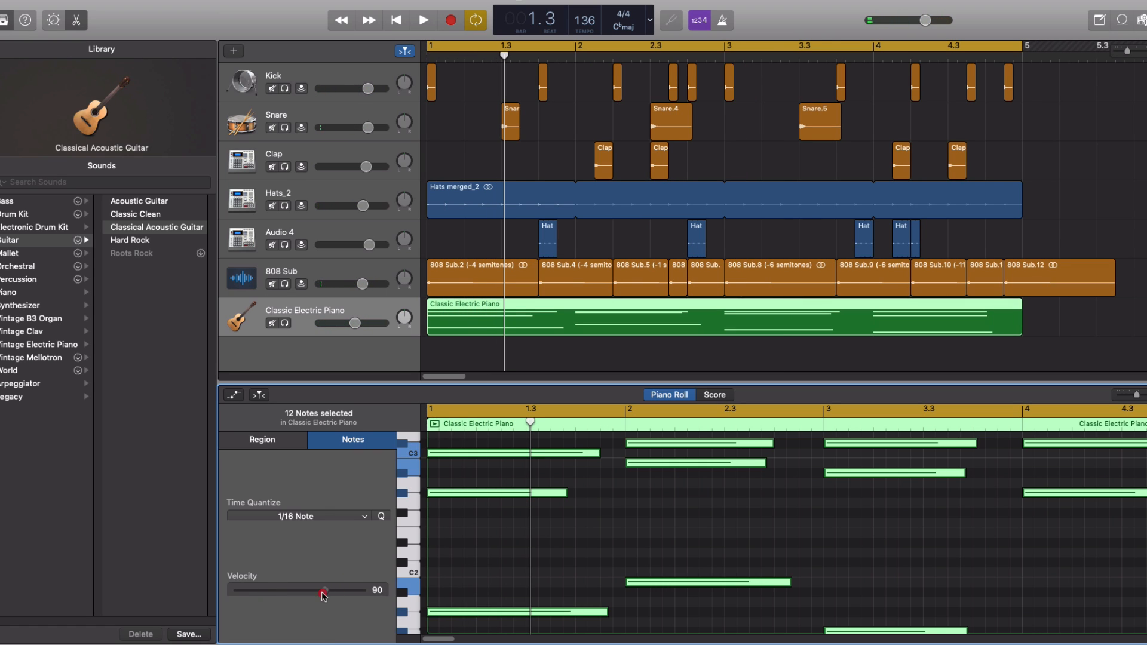
drag(323, 596, 297, 599)
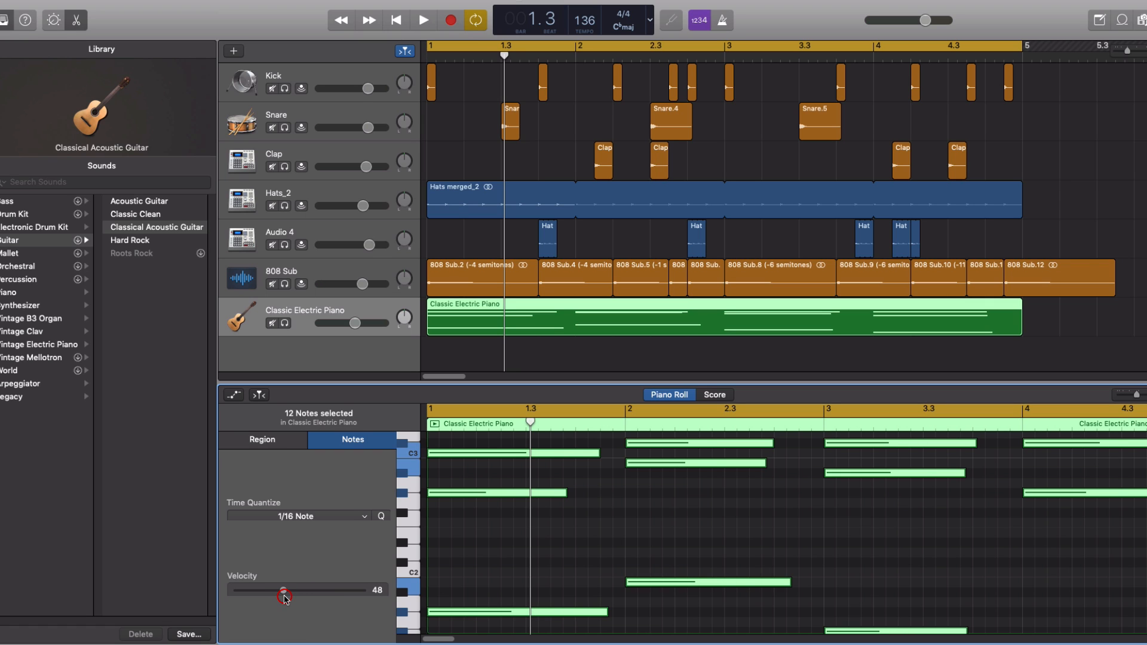
drag(284, 596, 309, 590)
click(309, 590)
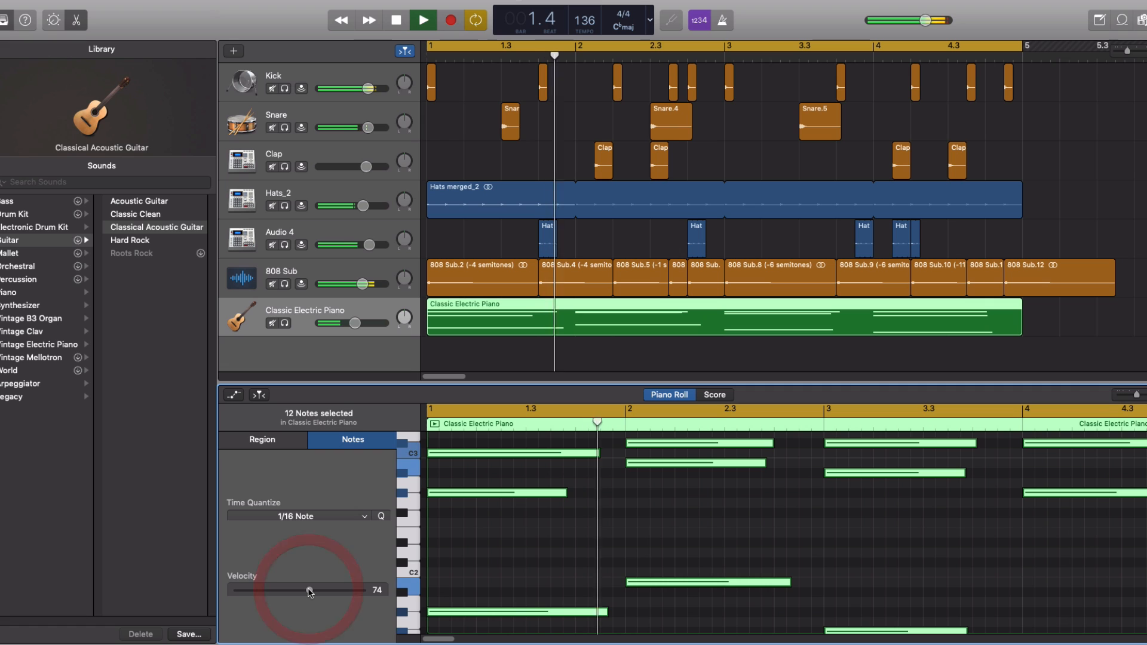
drag(309, 590, 313, 591)
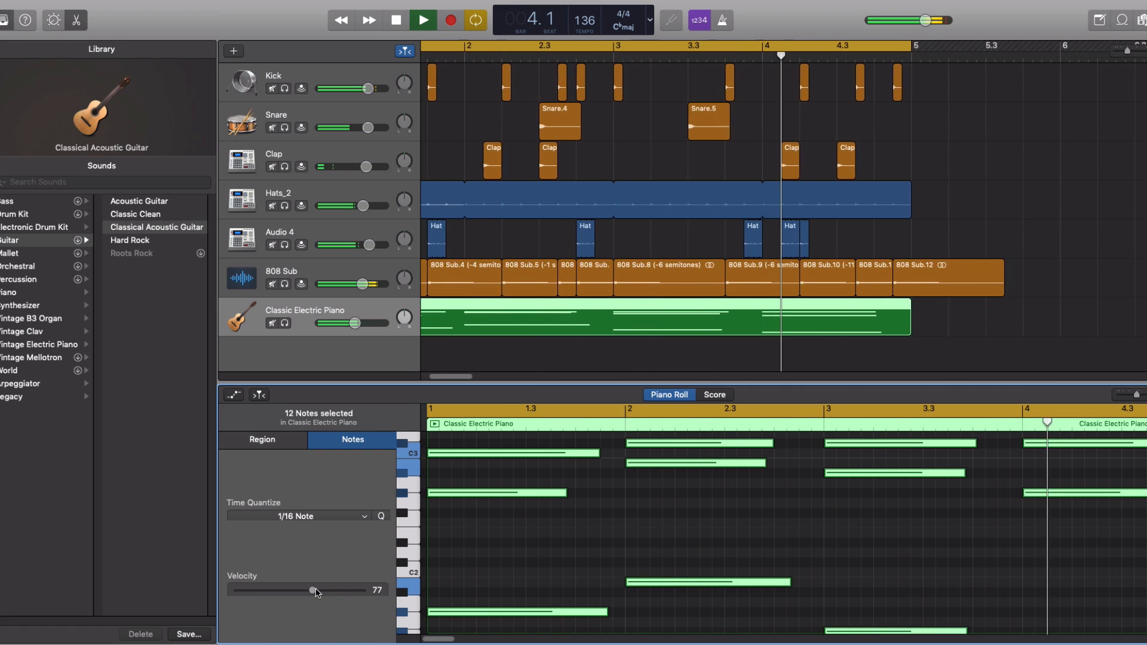
key(space)
Show the guitar track's EQ in a taller Smart Controls pane and solo the track
click(277, 443)
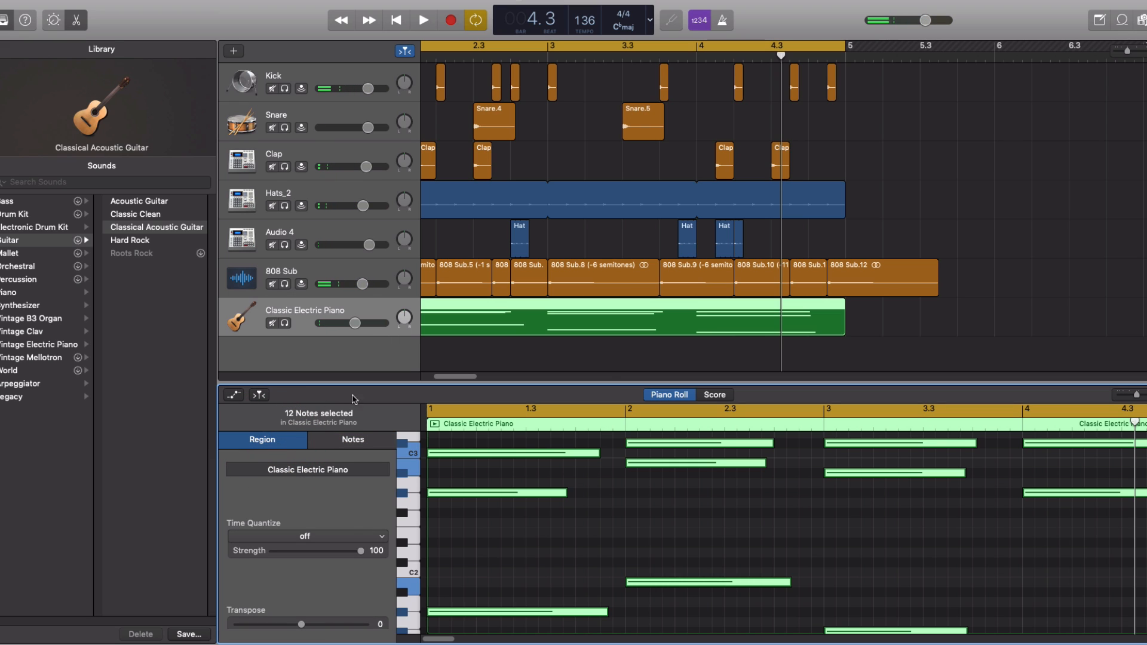
double_click(239, 317)
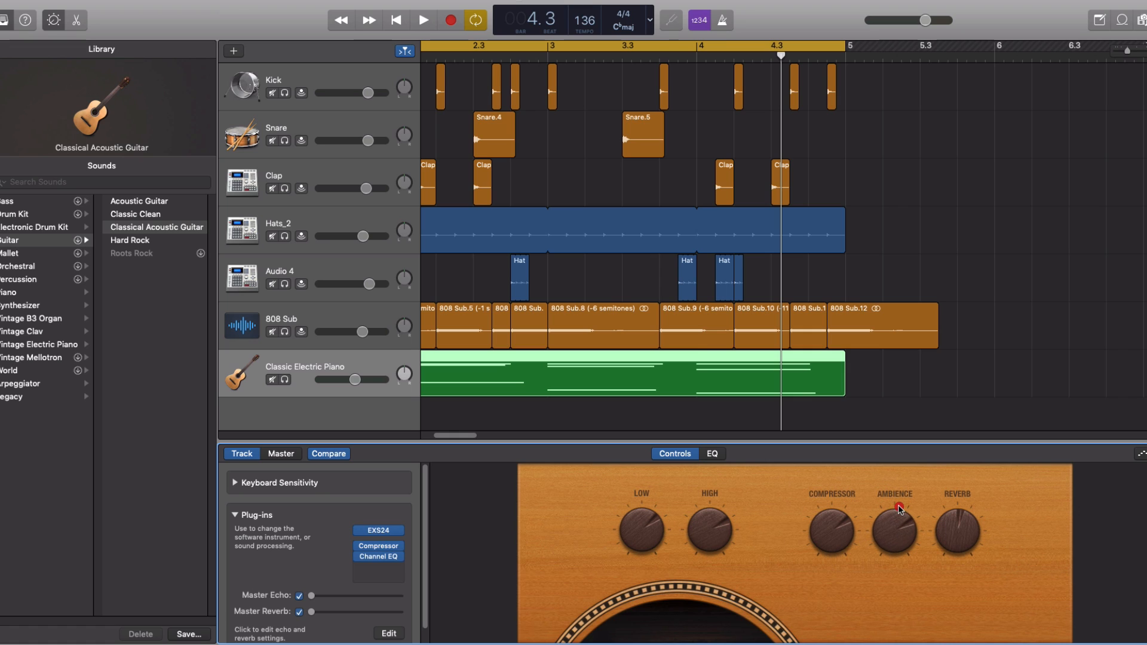
click(717, 457)
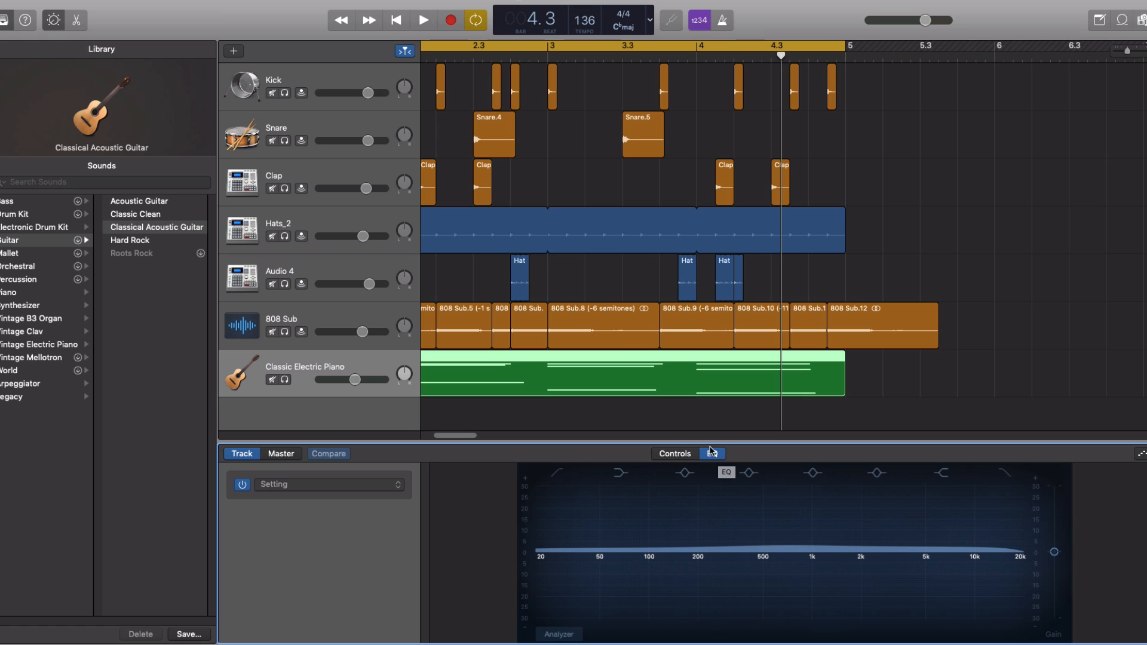
drag(678, 440, 679, 402)
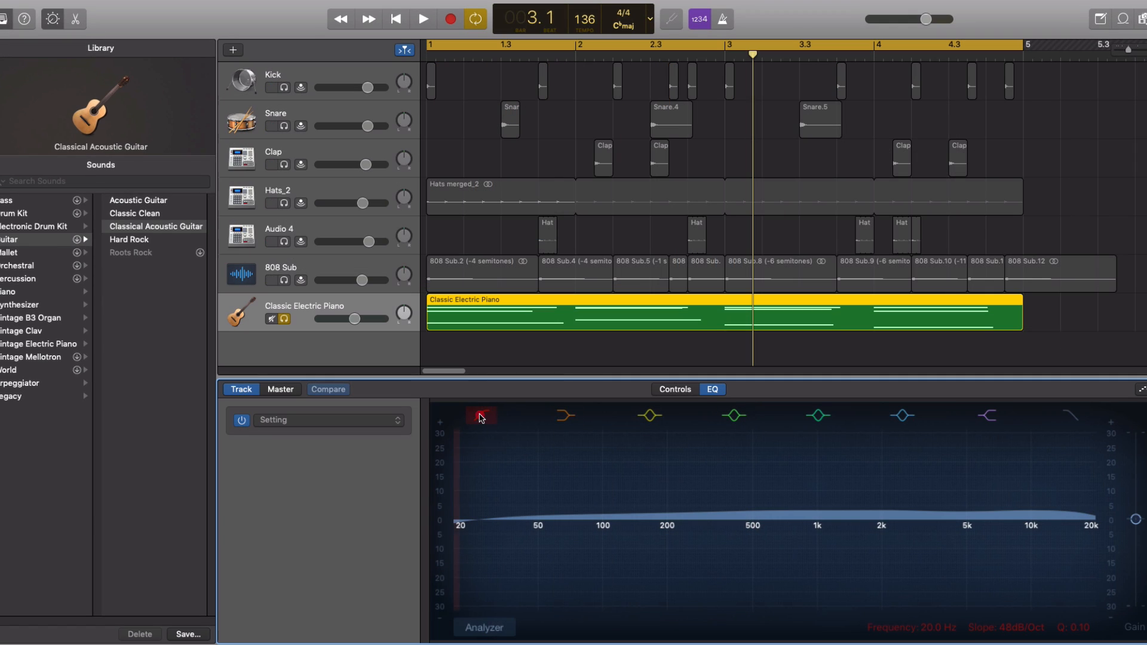
Enable the guitar EQ's low cut, raise it to 690 Hz, and listen to the result
click(482, 417)
drag(461, 525, 689, 531)
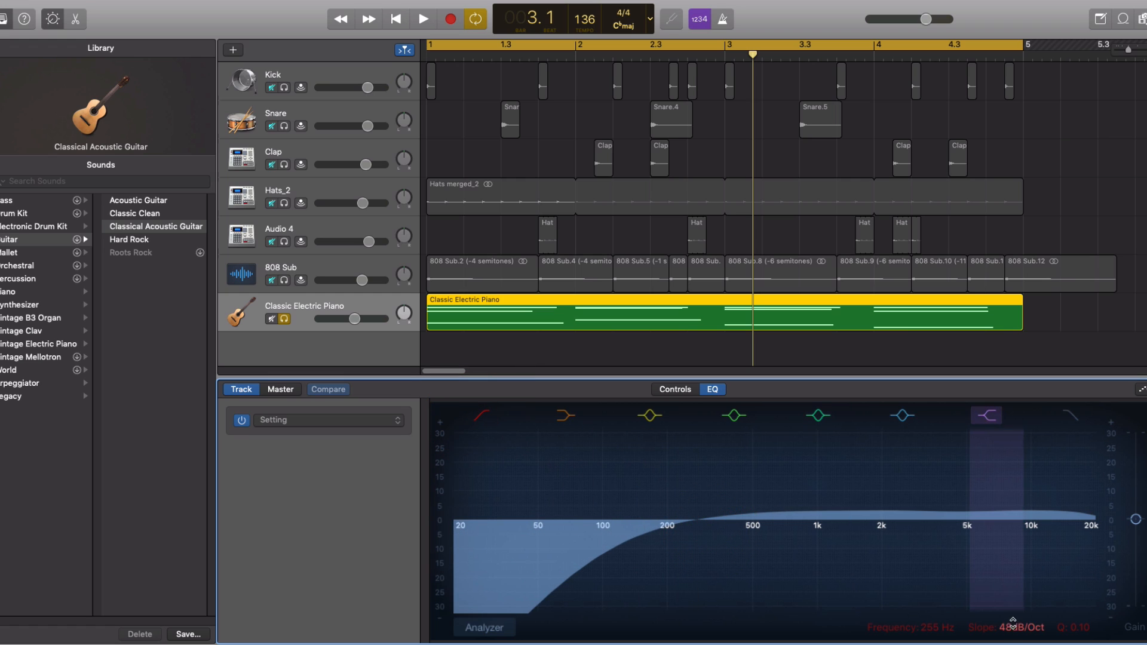
mouse_move(1012, 624)
mouse_down()
mouse_move(1013, 639)
mouse_move(1013, 621)
mouse_up()
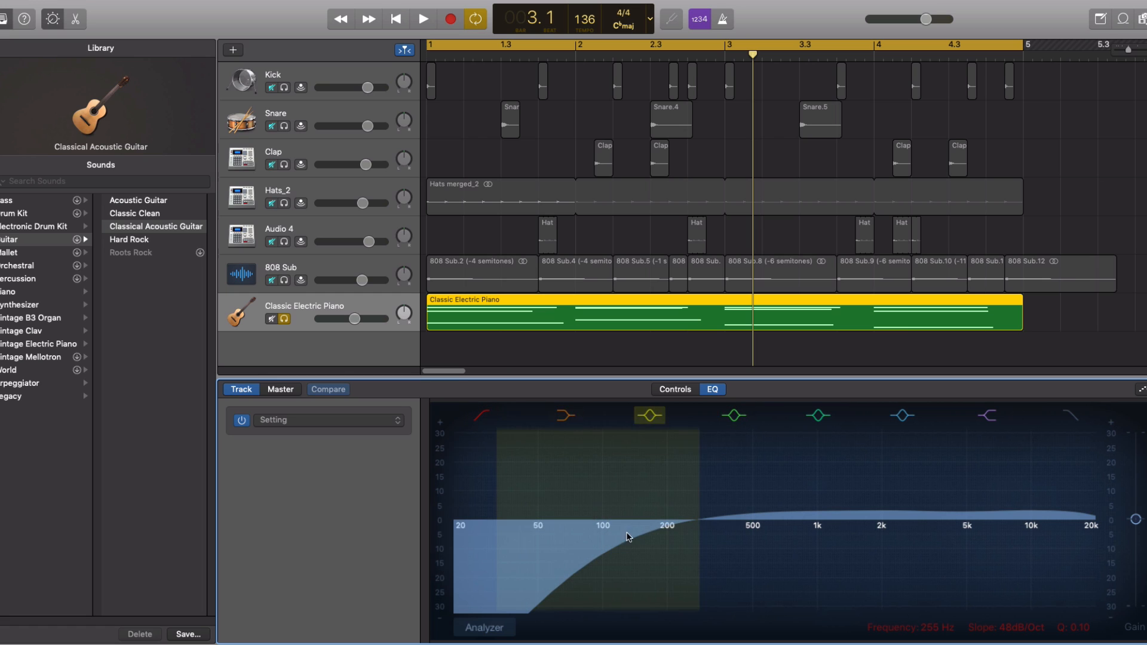
drag(693, 525, 781, 568)
key(space)
key(space)
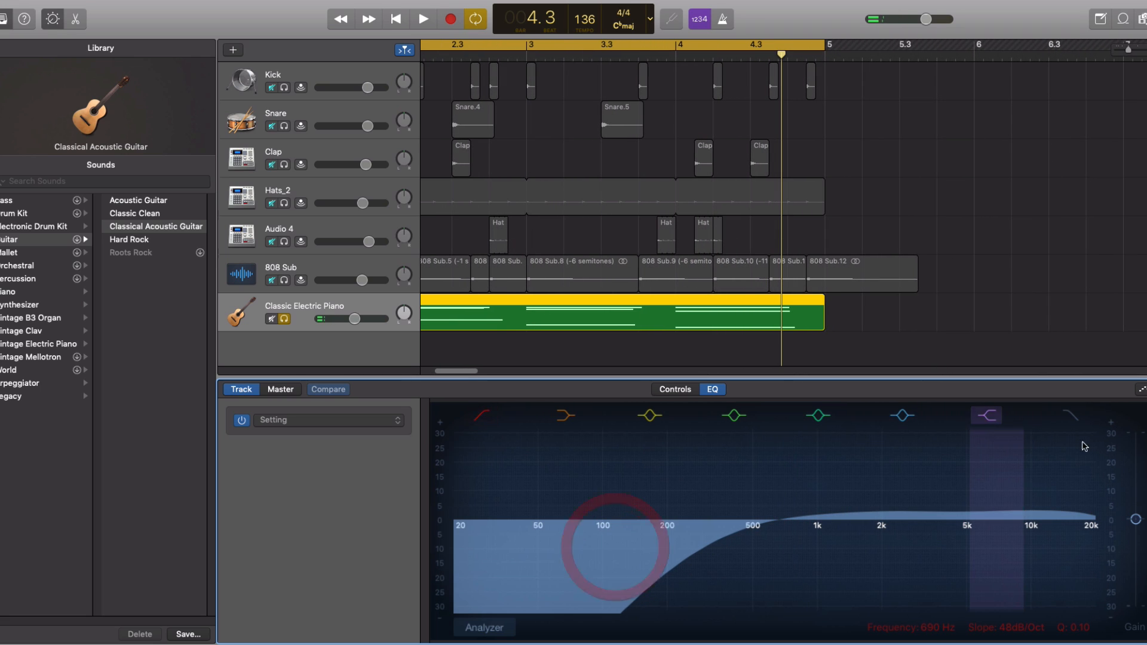
Enable the guitar EQ's high cut at 7800 Hz with a 12dB/Oct slope and raise the track's volume slightly during playback
click(1068, 419)
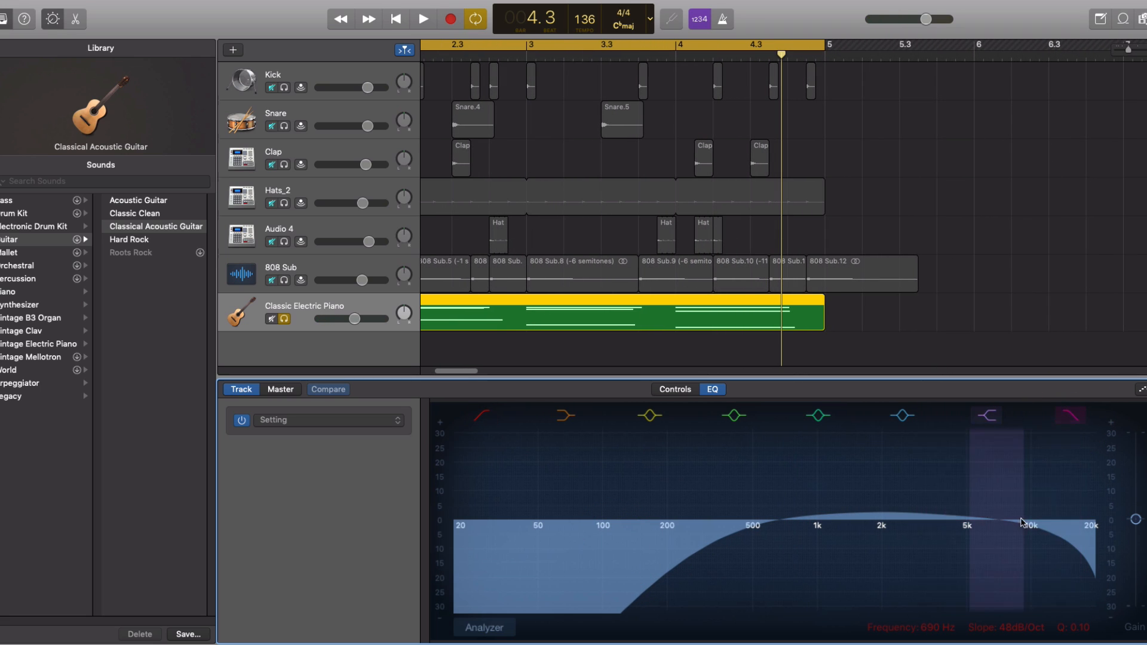
mouse_move(1089, 527)
mouse_down()
mouse_move(1072, 528)
mouse_move(1103, 528)
mouse_up()
key(space)
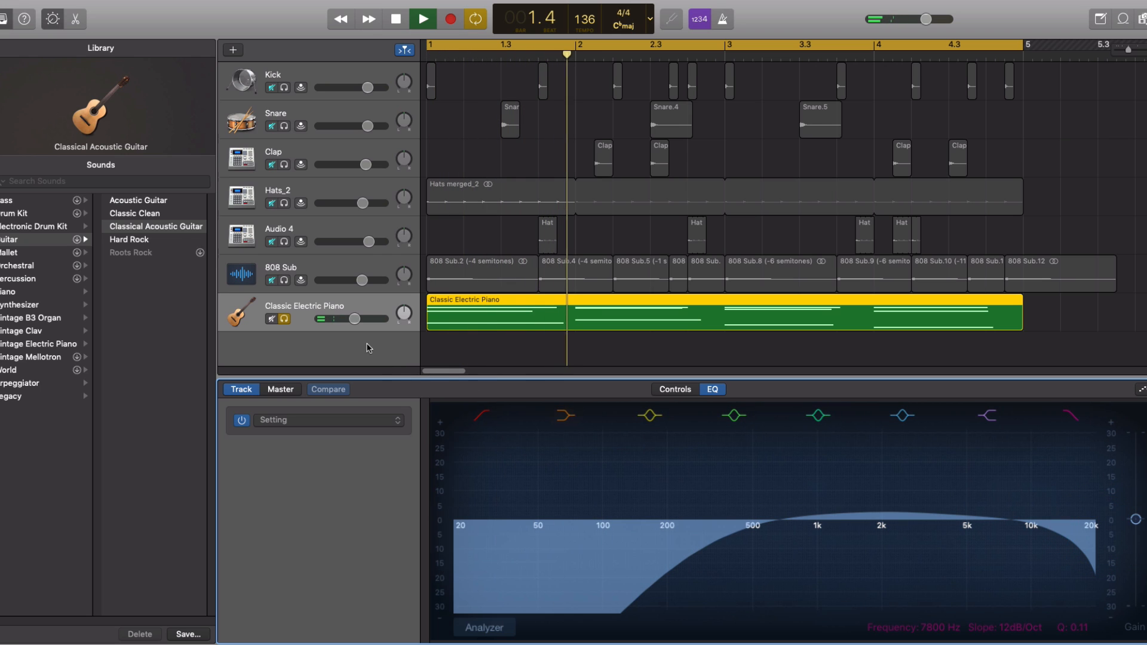
drag(354, 321, 368, 323)
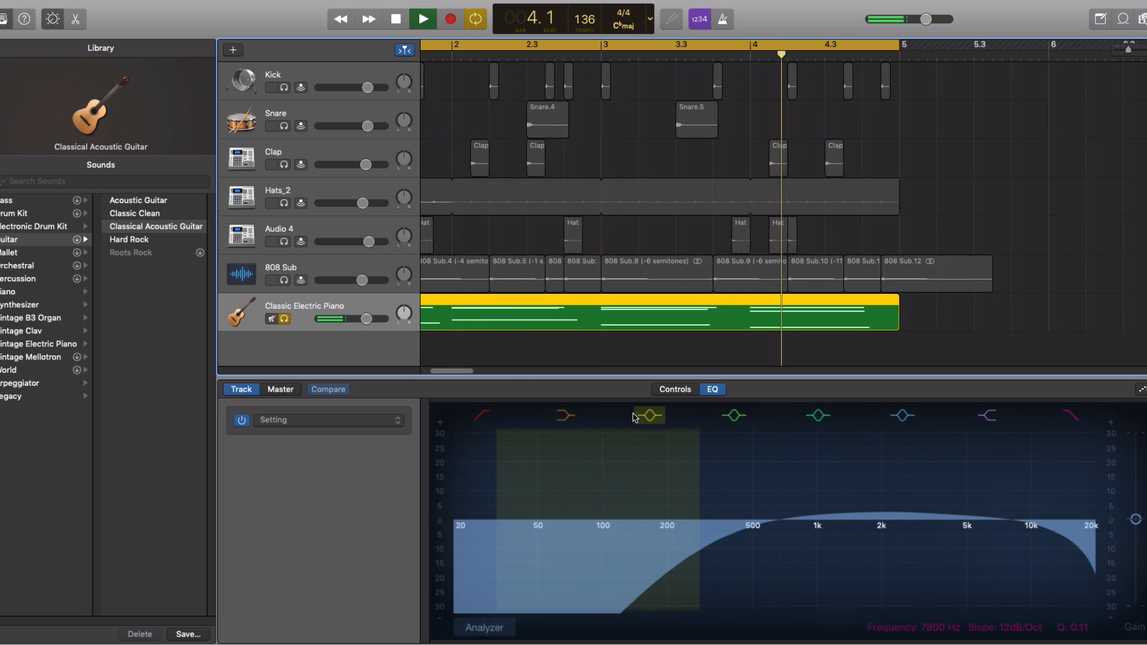
Return to the guitar track's Controls view and insert a Bitcrusher plug-in after the Channel EQ
click(245, 395)
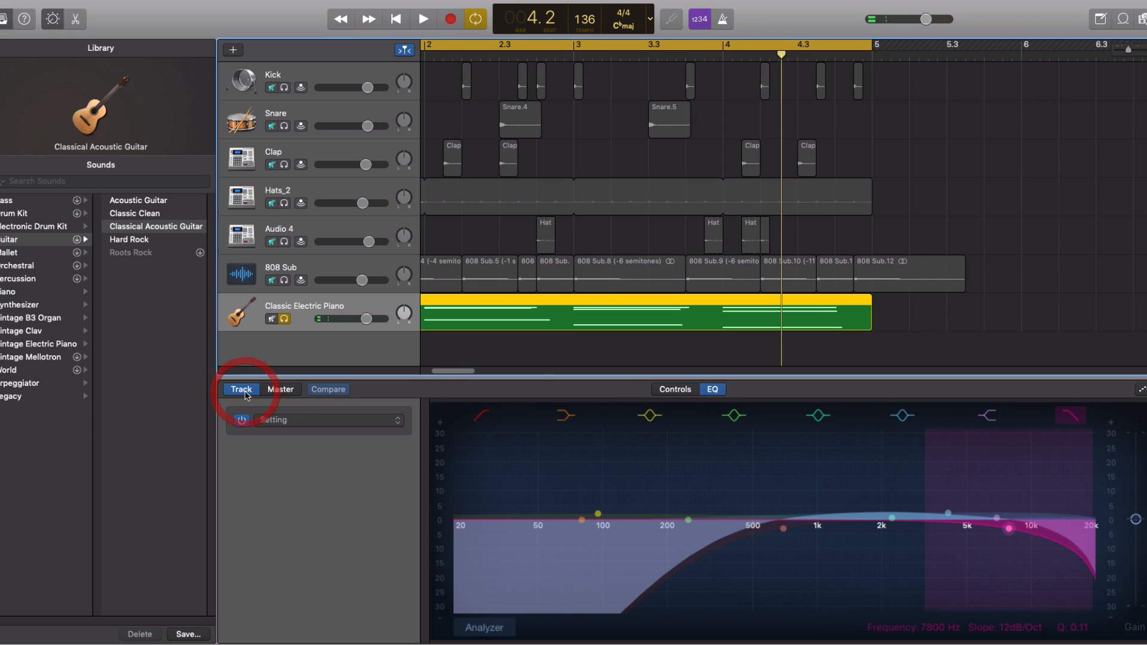
click(686, 390)
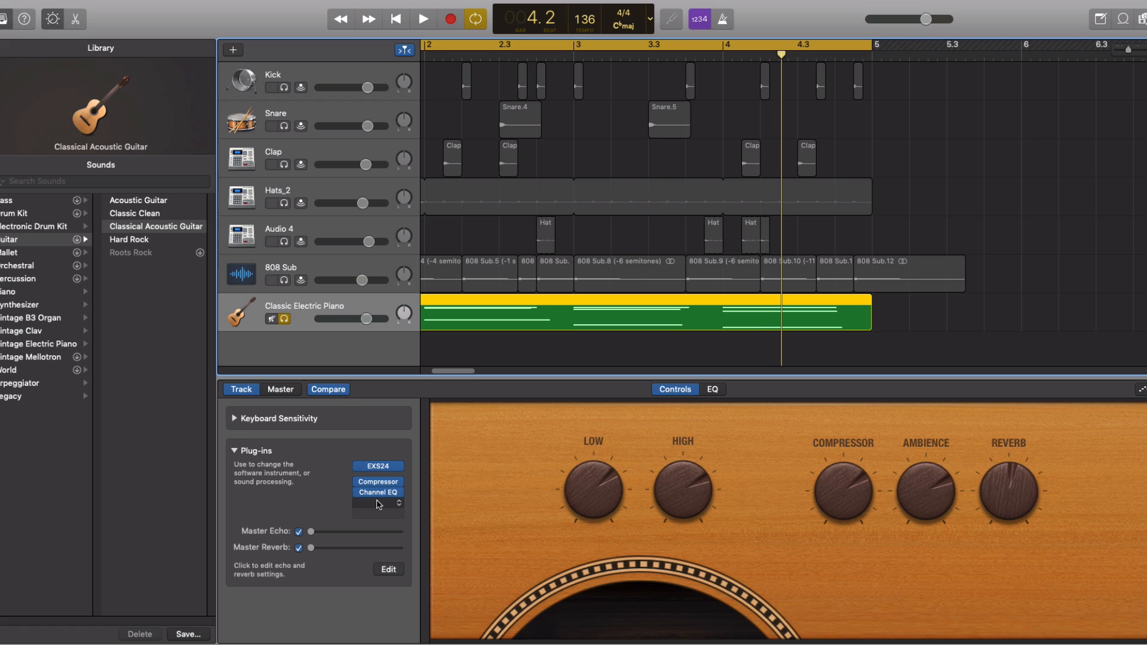
click(378, 504)
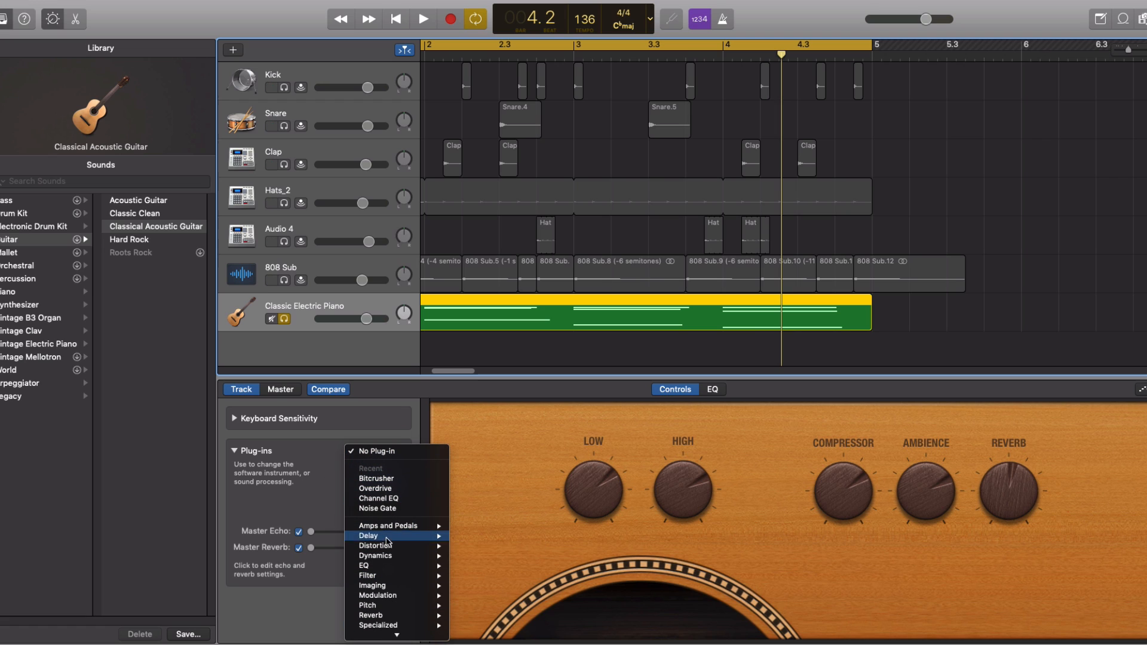
mouse_move(389, 546)
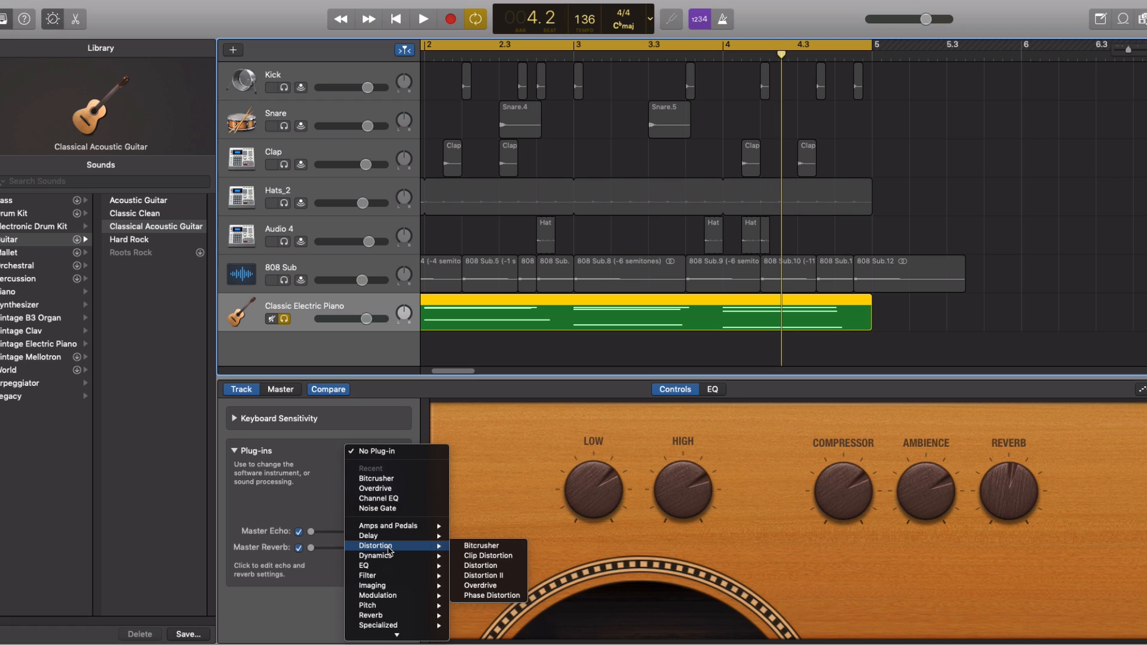
click(484, 546)
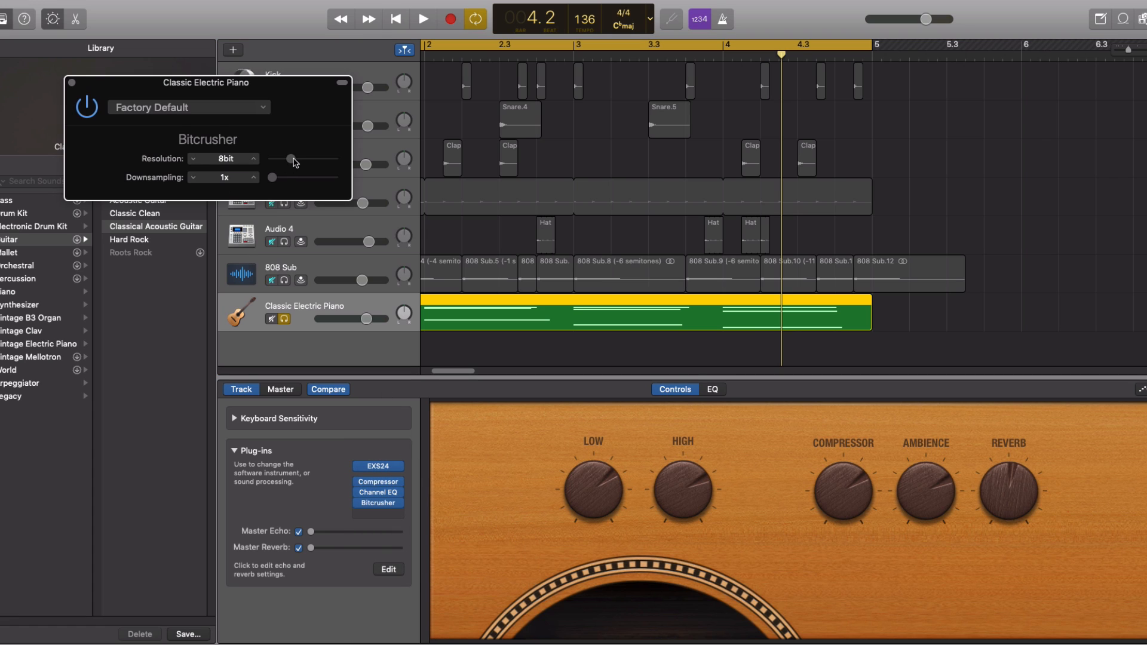
Set the Bitcrusher's resolution to 12bit and downsampling to 3x while auditioning the guitar, and close the plug-in window
key(space)
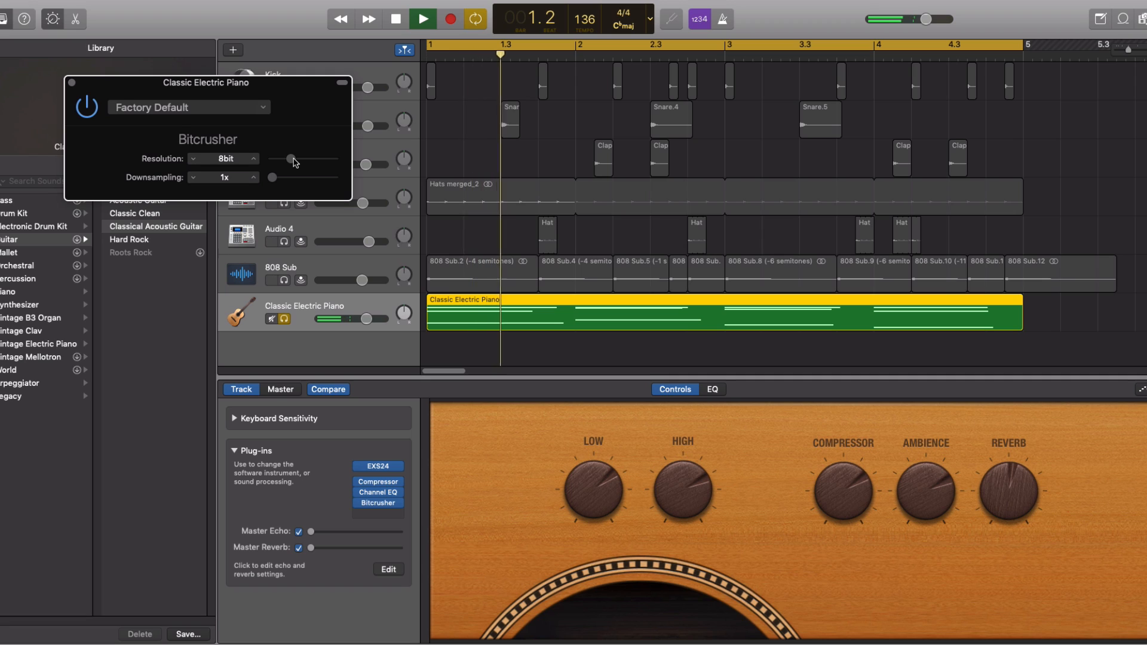
drag(291, 161, 303, 162)
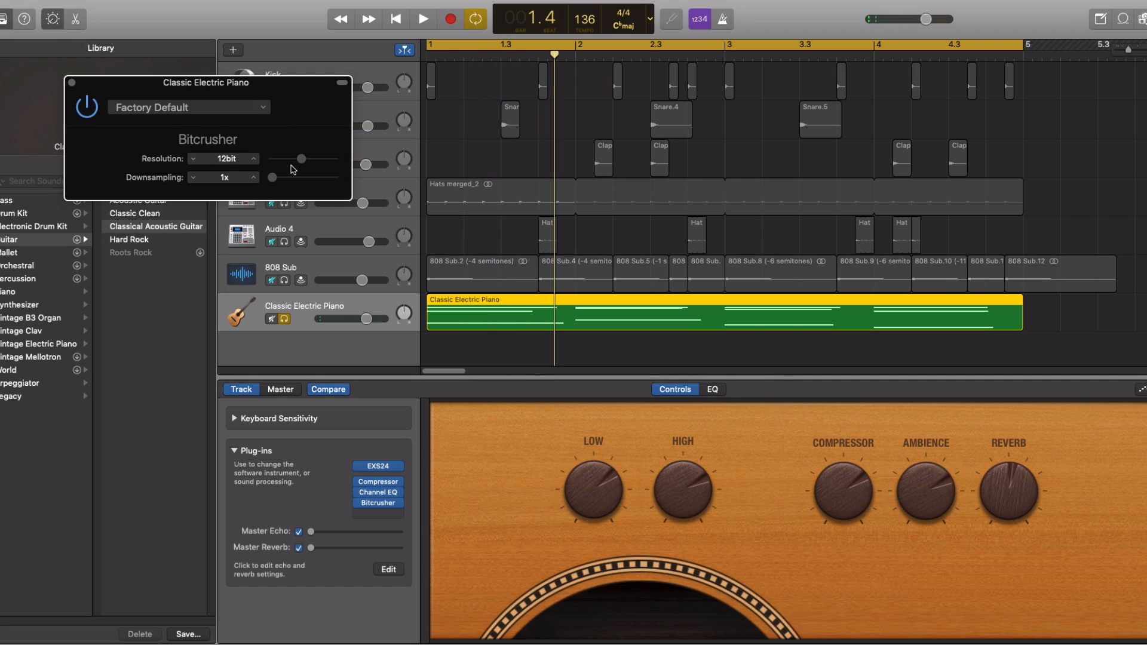
key(space)
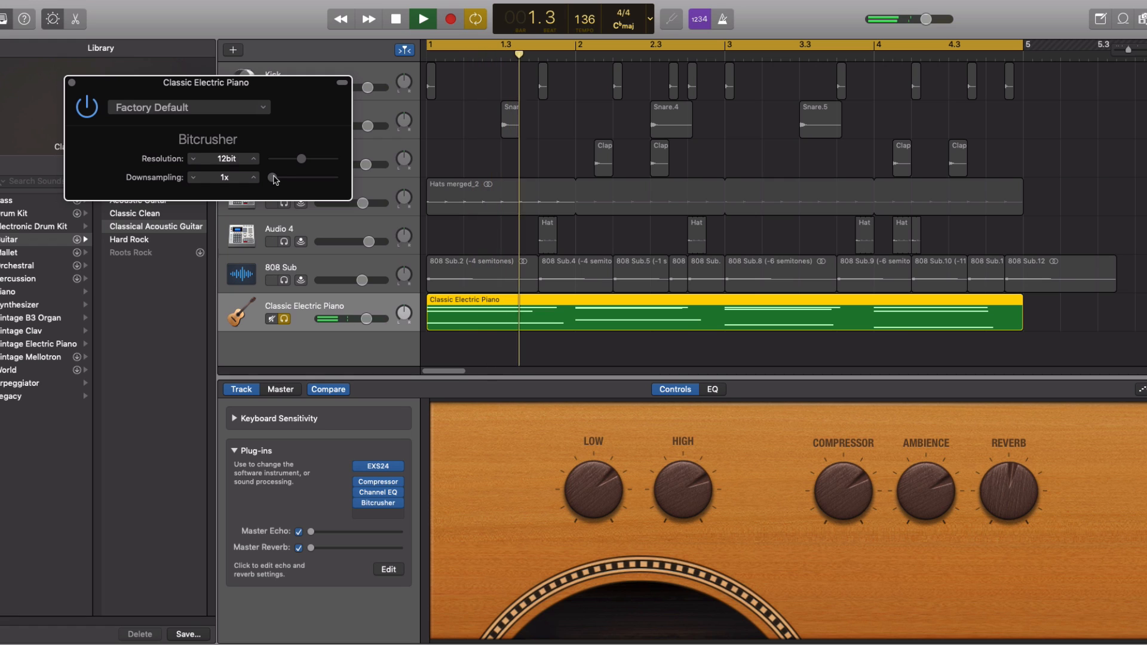
drag(272, 178, 278, 181)
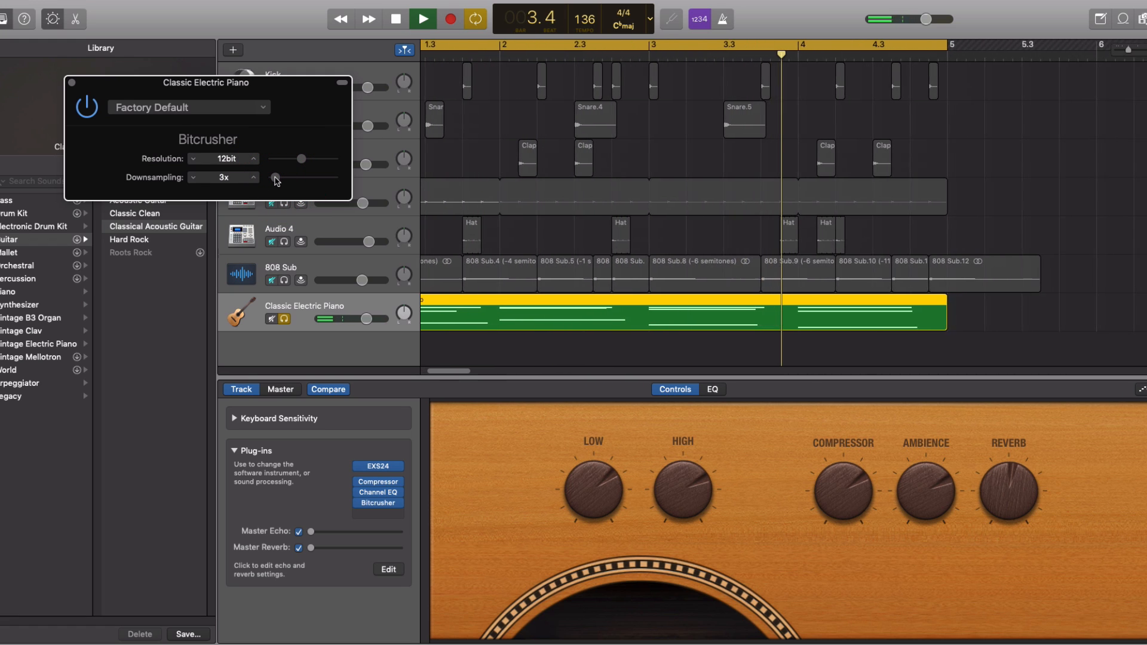
key(space)
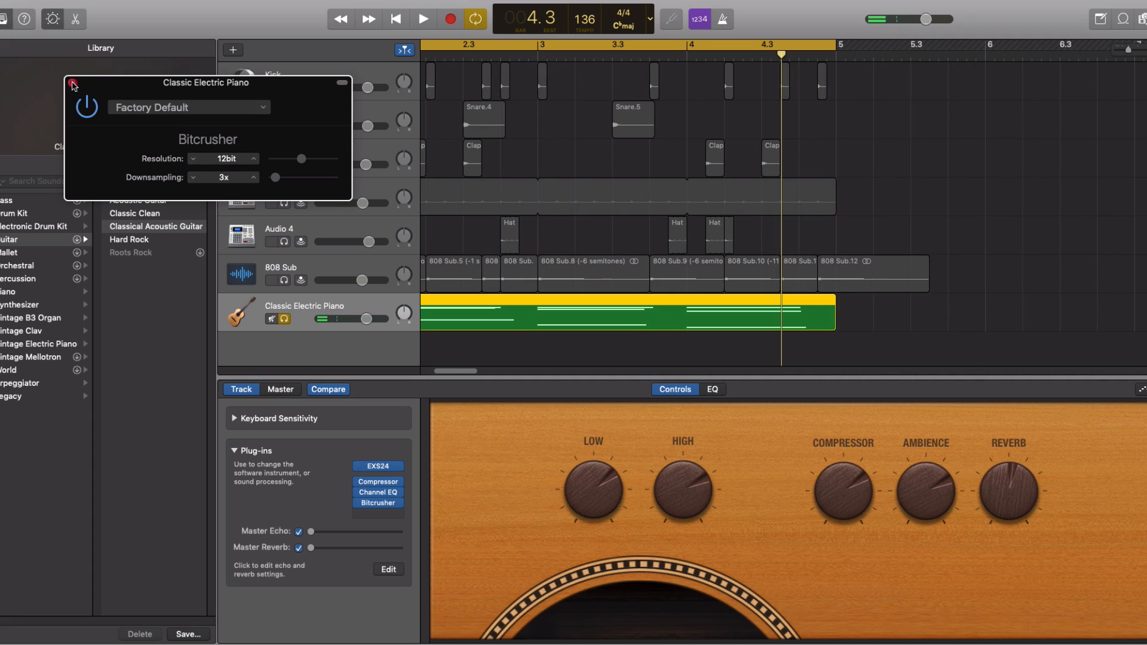
click(72, 83)
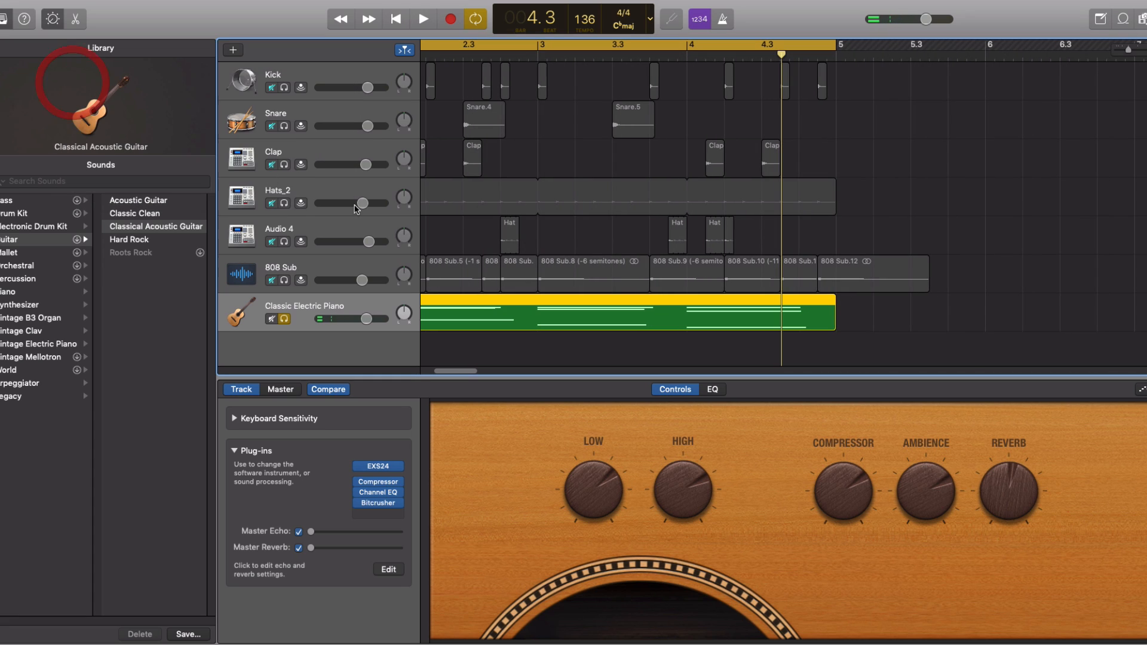
Unsolo the guitar track and play the full beat from bar 1
click(285, 319)
key(Return)
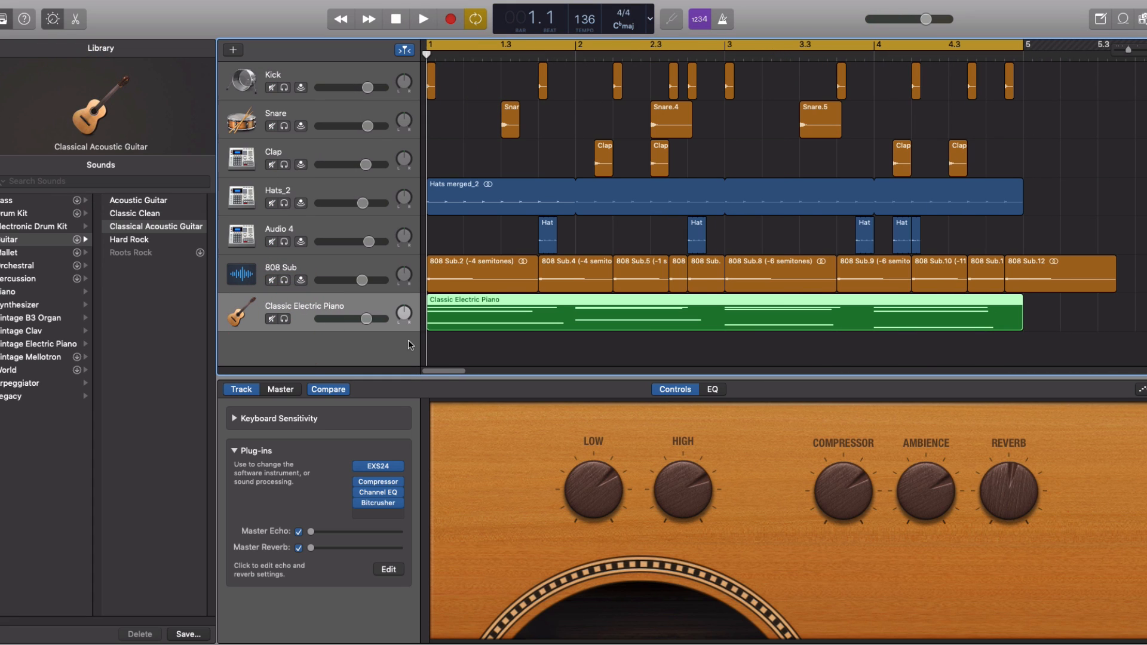
key(space)
click(367, 321)
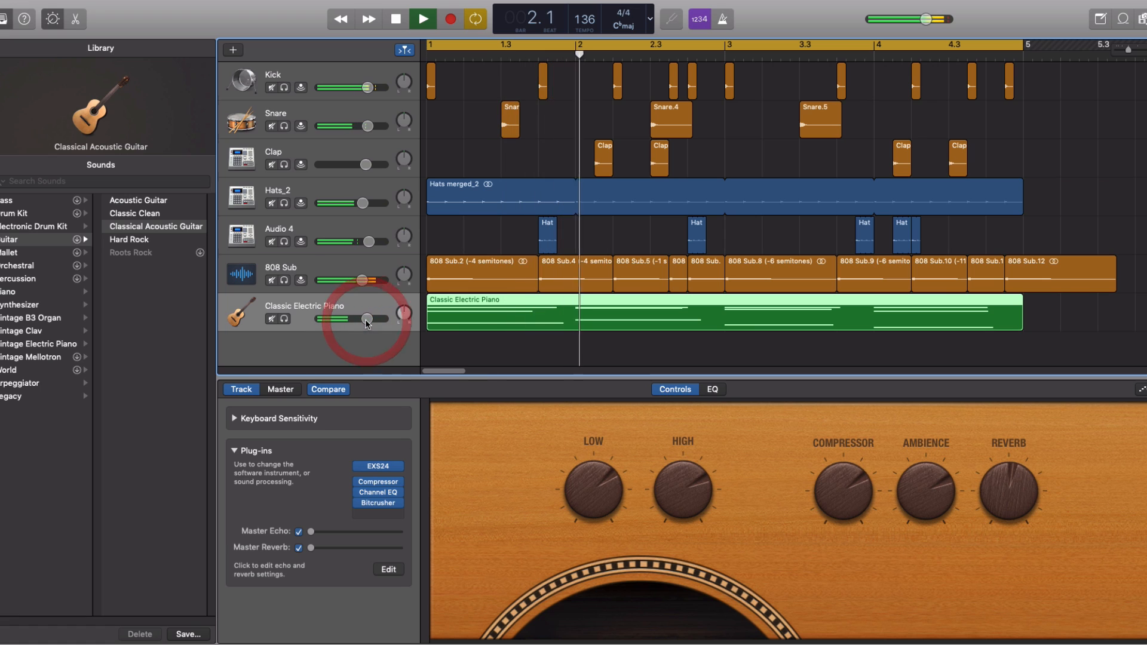
Raise the guitar's Ambience and turn its Reverb up to maximum, lower the track volume slightly, and stop playback
drag(939, 488, 941, 470)
drag(1018, 478, 1021, 414)
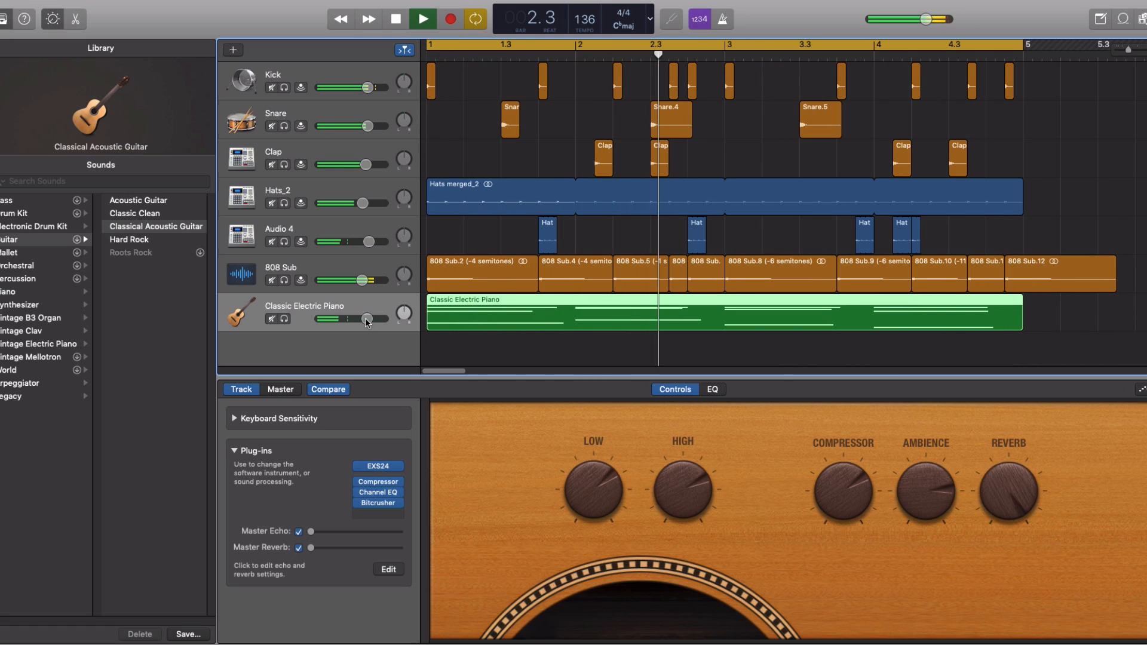
drag(365, 319, 364, 320)
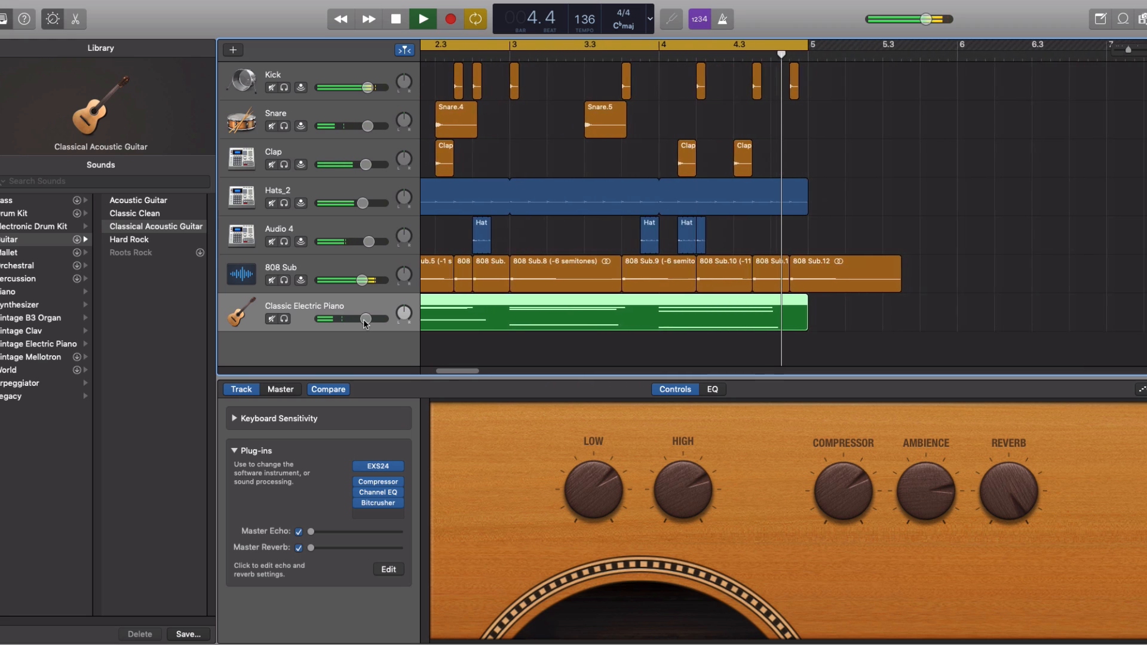
key(space)
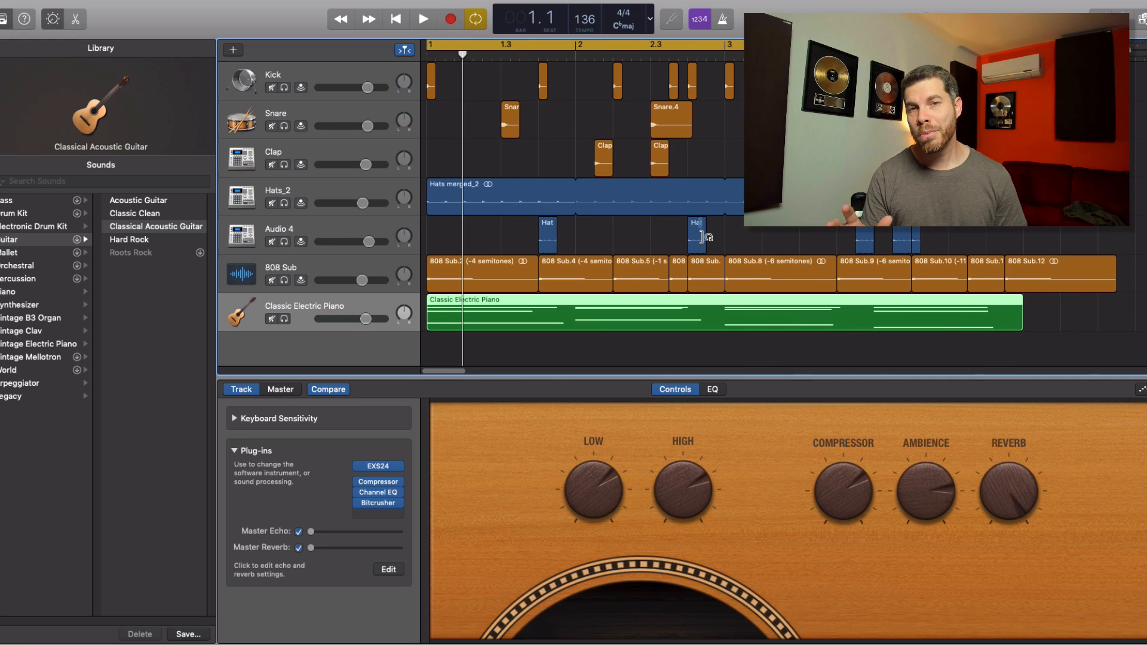